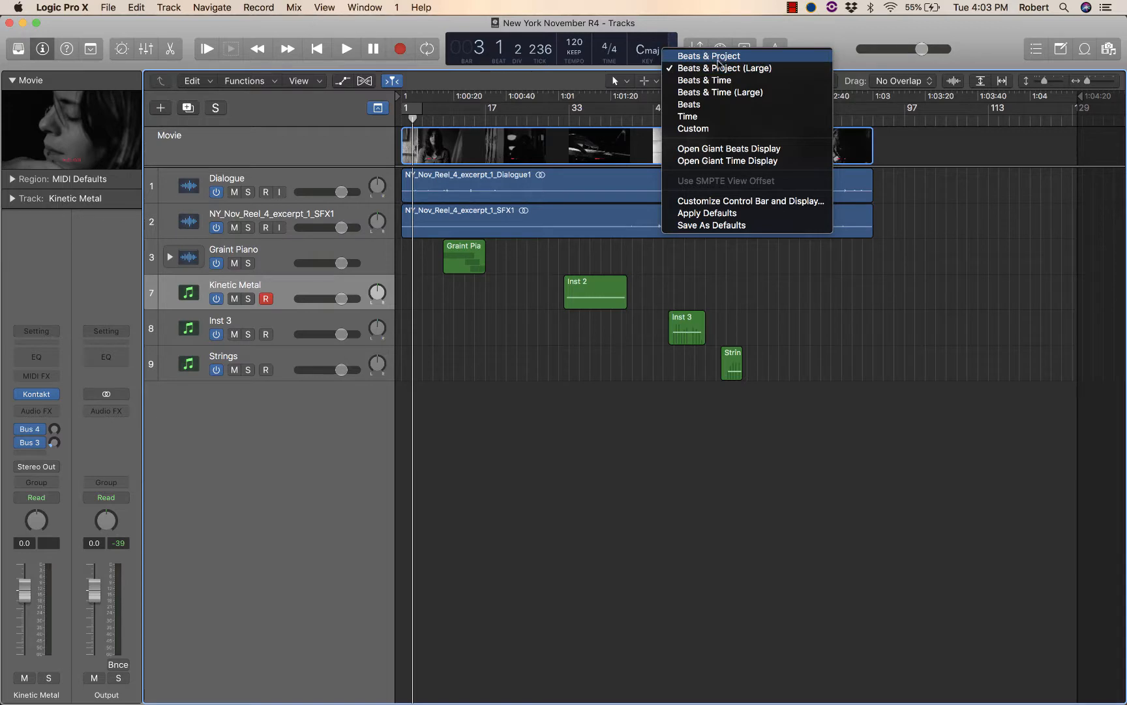
Switch the control bar display to the Time mode.
{"action": "left_click", "coordinate": [673, 26]}
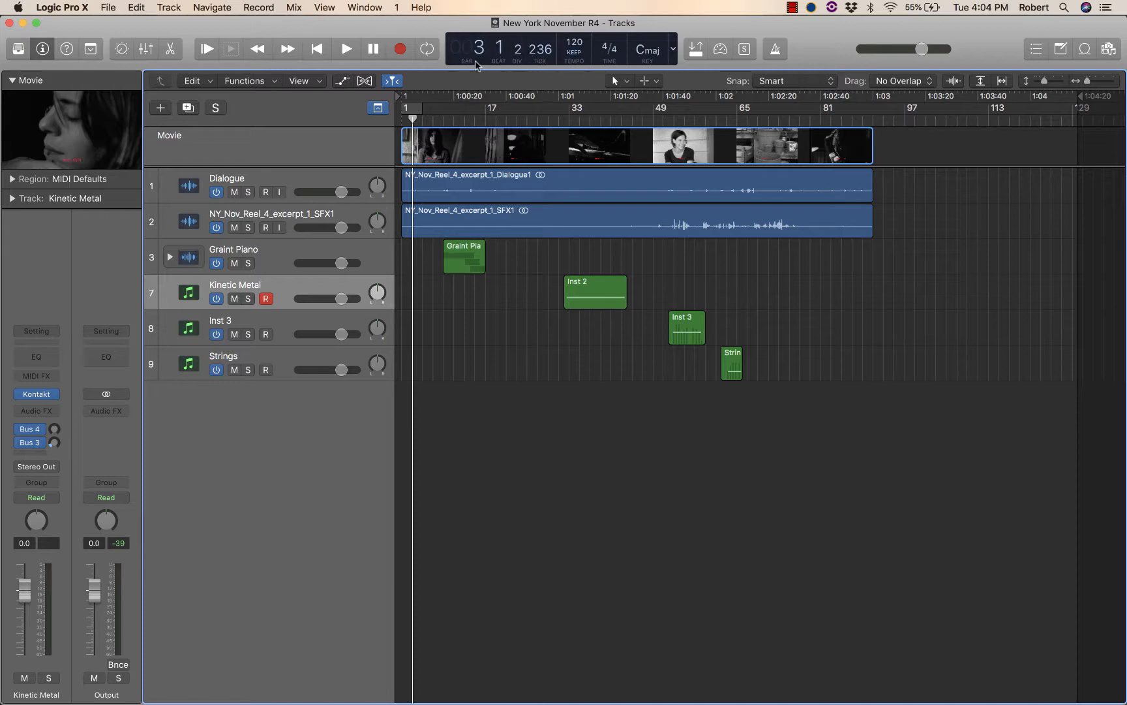
{"action": "left_click", "coordinate": [674, 52]}
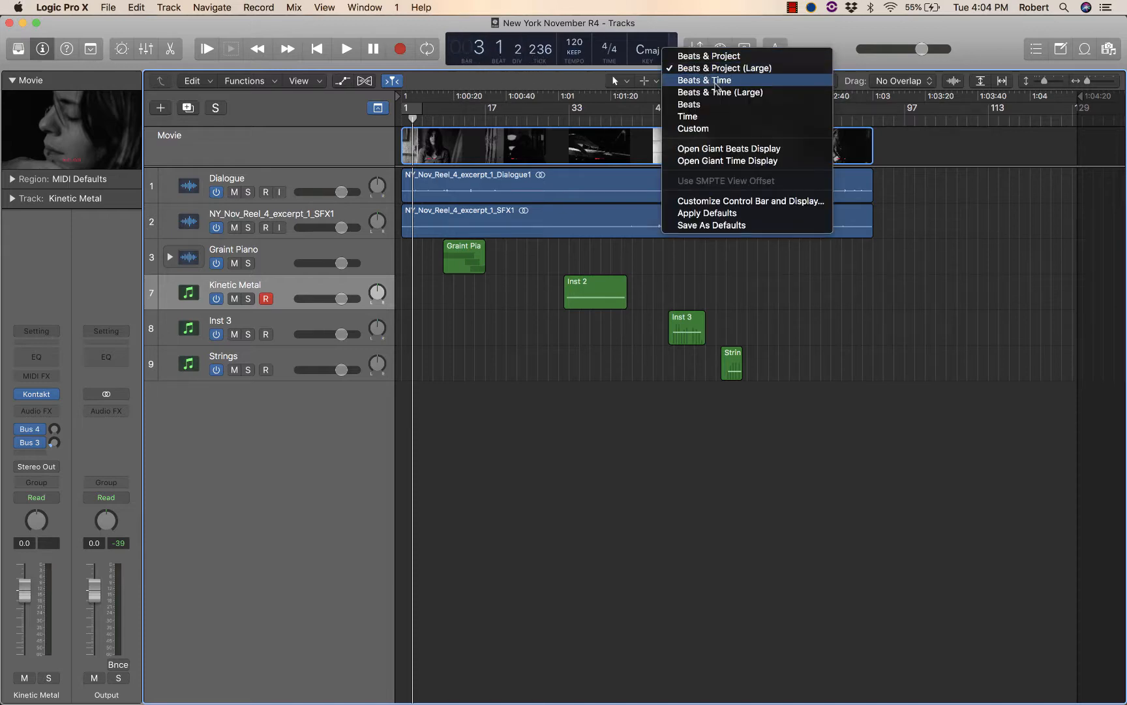
{"action": "left_click", "coordinate": [726, 119]}
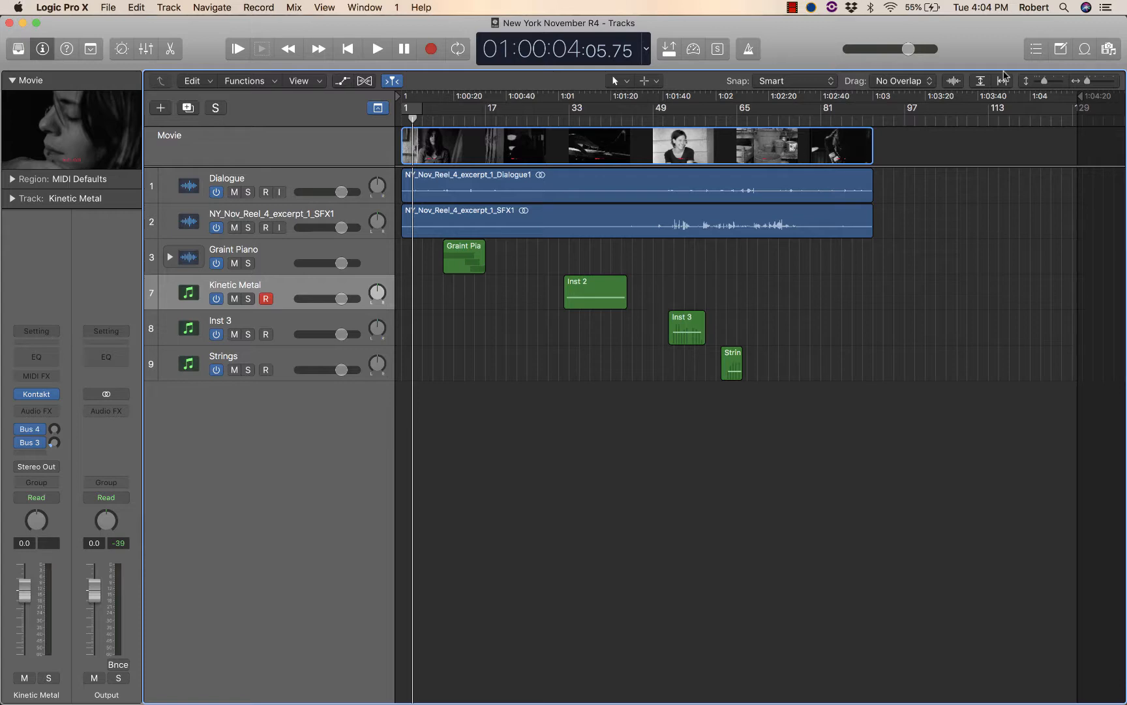
Review the snap value options and turn off snapping to the grid.
{"action": "mouse_move", "coordinate": [771, 84]}
{"action": "left_click", "coordinate": [762, 81]}
{"action": "left_click", "coordinate": [804, 88]}
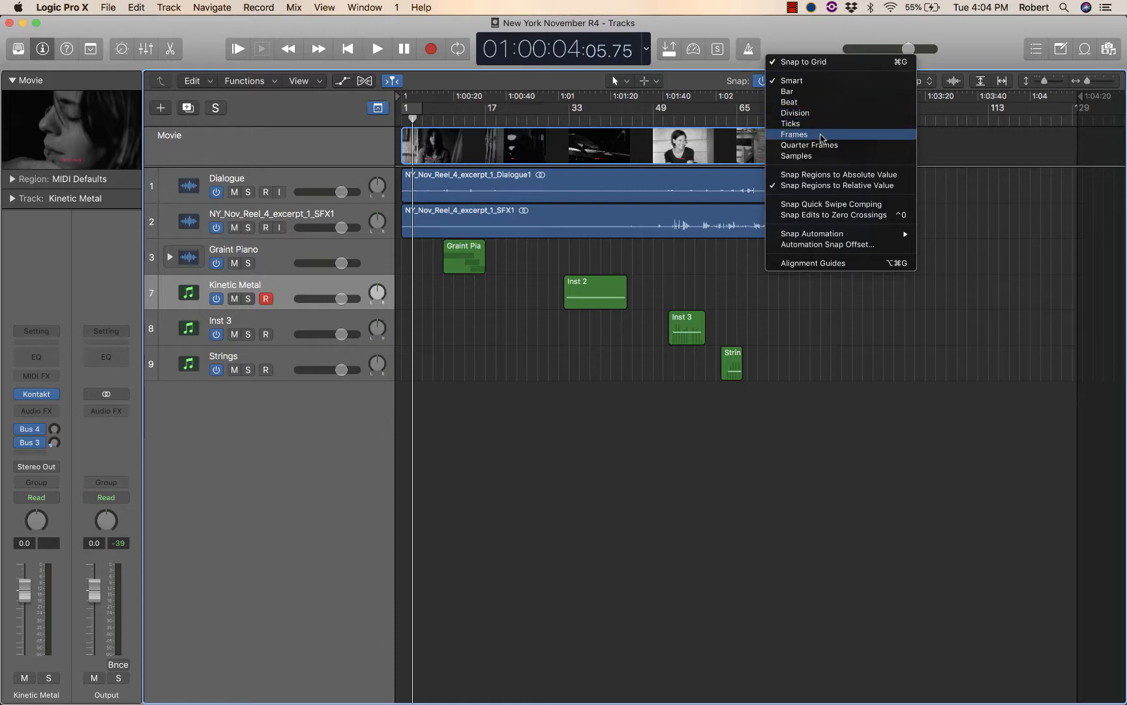
{"action": "left_click", "coordinate": [794, 39]}
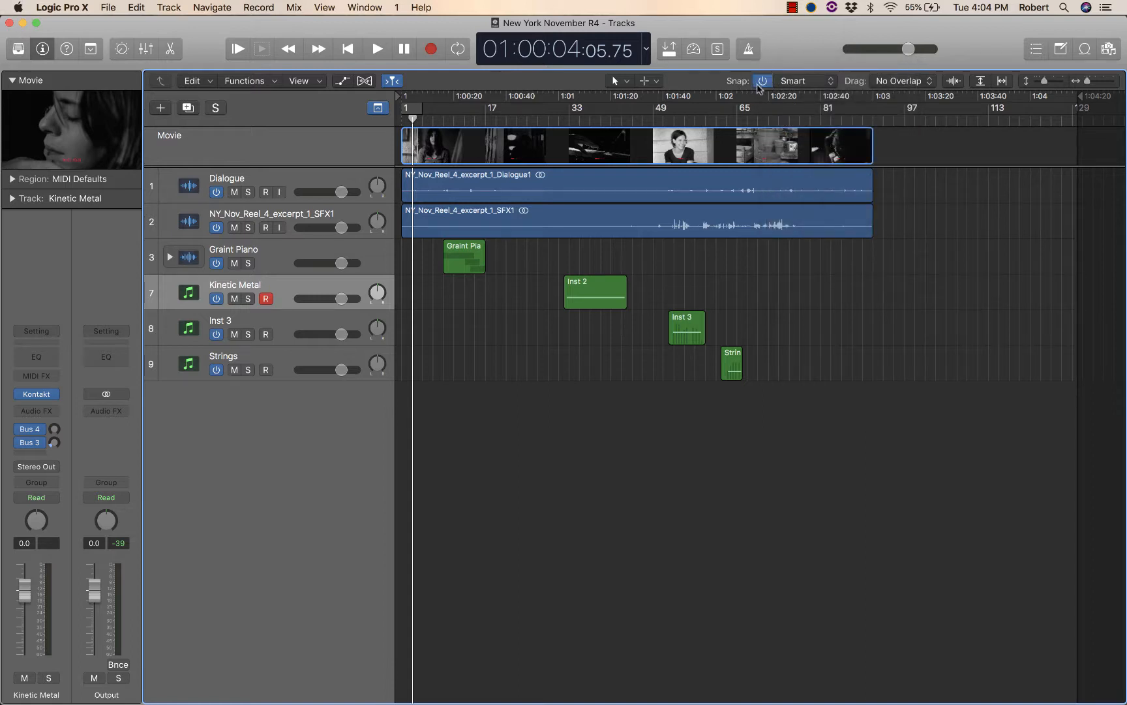
{"action": "left_click", "coordinate": [762, 81]}
Set the control bar display back to Beats & Project (Large) and return the playhead to bar 1.
{"action": "left_click", "coordinate": [646, 49]}
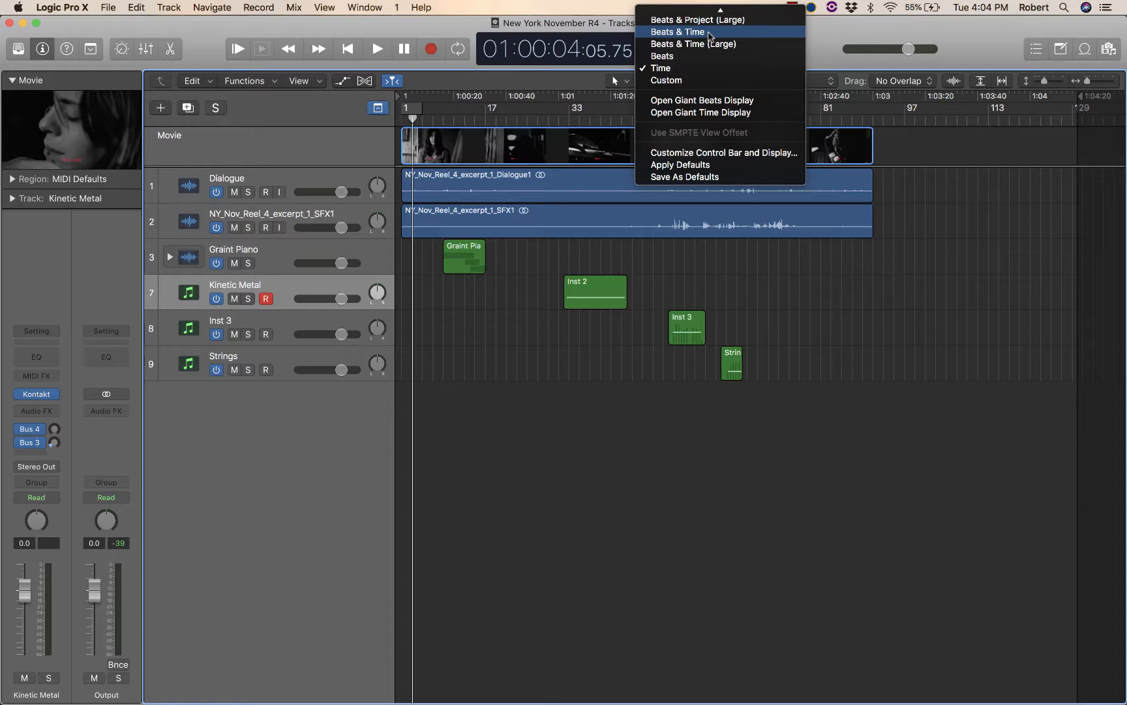
{"action": "left_click", "coordinate": [732, 22]}
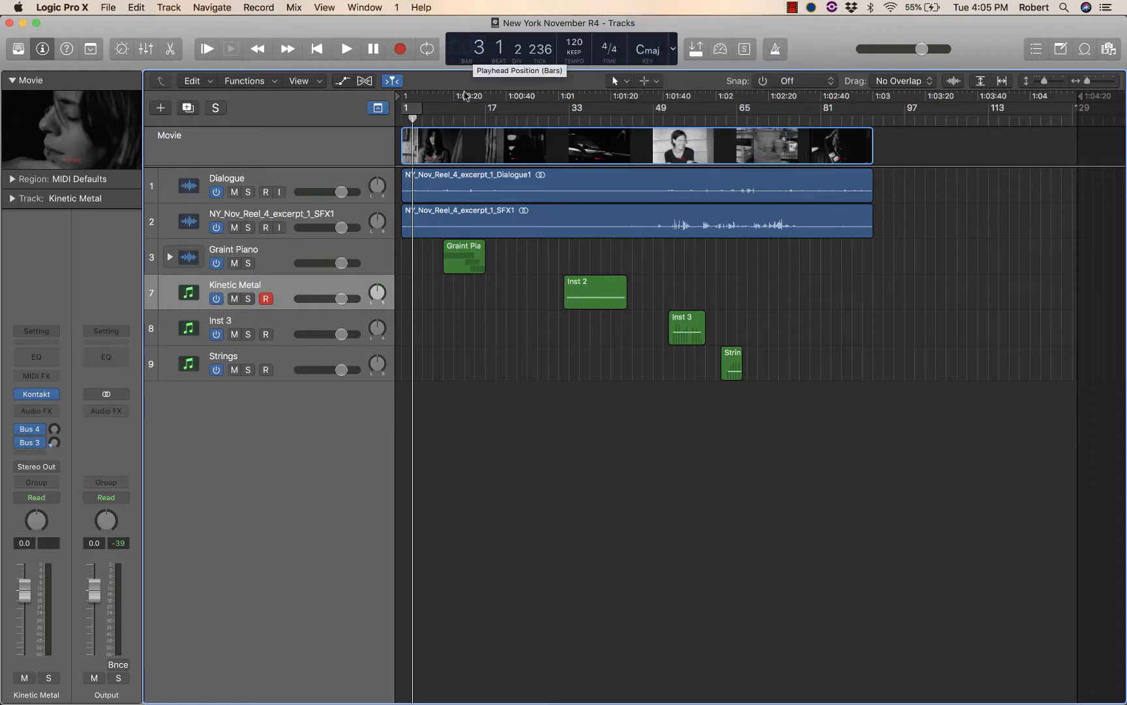
{"action": "left_click_drag", "start_coordinate": [412, 117], "coordinate": [401, 117]}
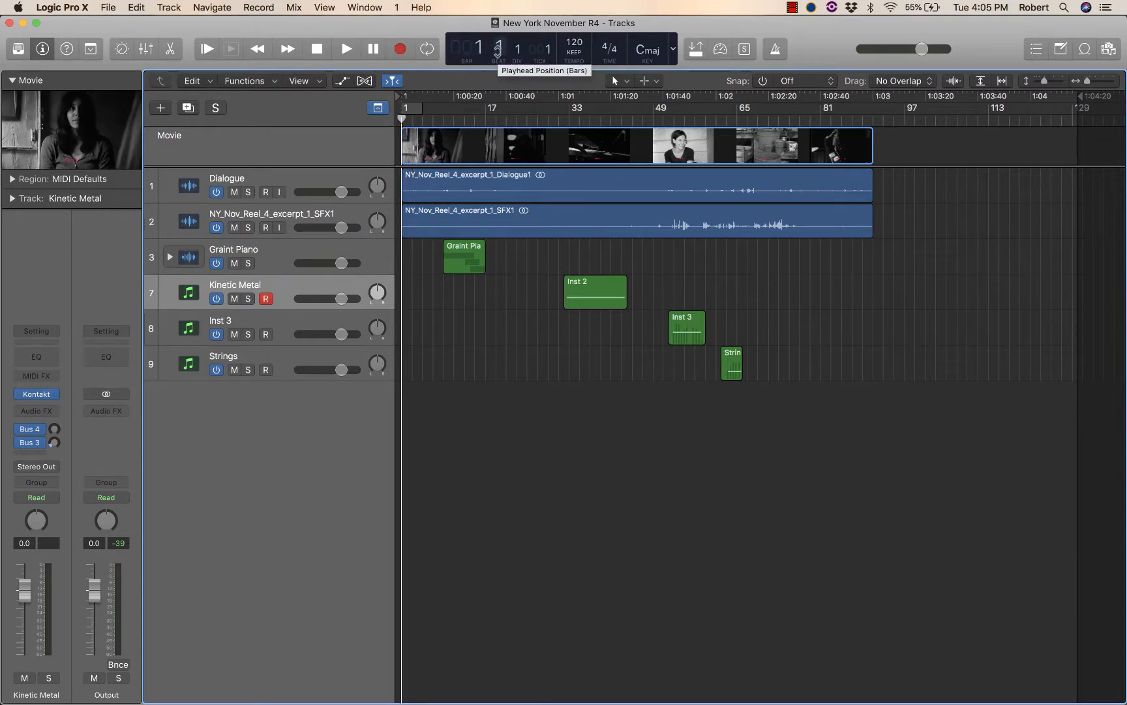
Show the Signature global track beneath the Movie track.
{"action": "right_click", "coordinate": [351, 143]}
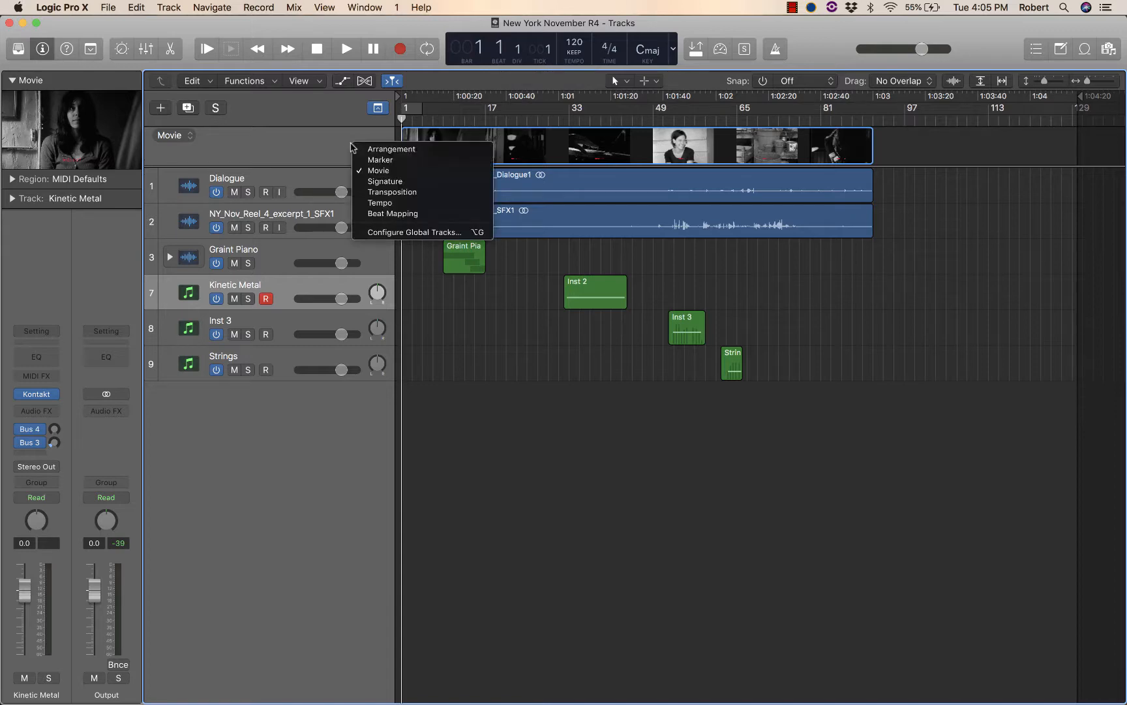
{"action": "left_click", "coordinate": [315, 145]}
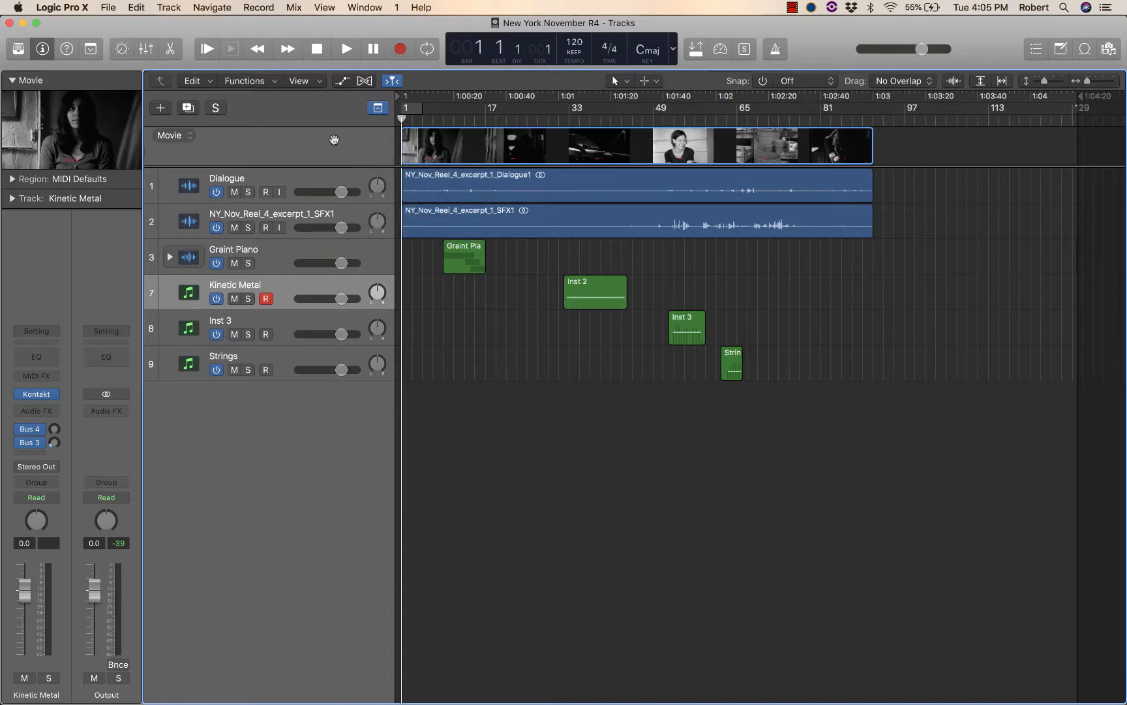
{"action": "right_click", "coordinate": [332, 117]}
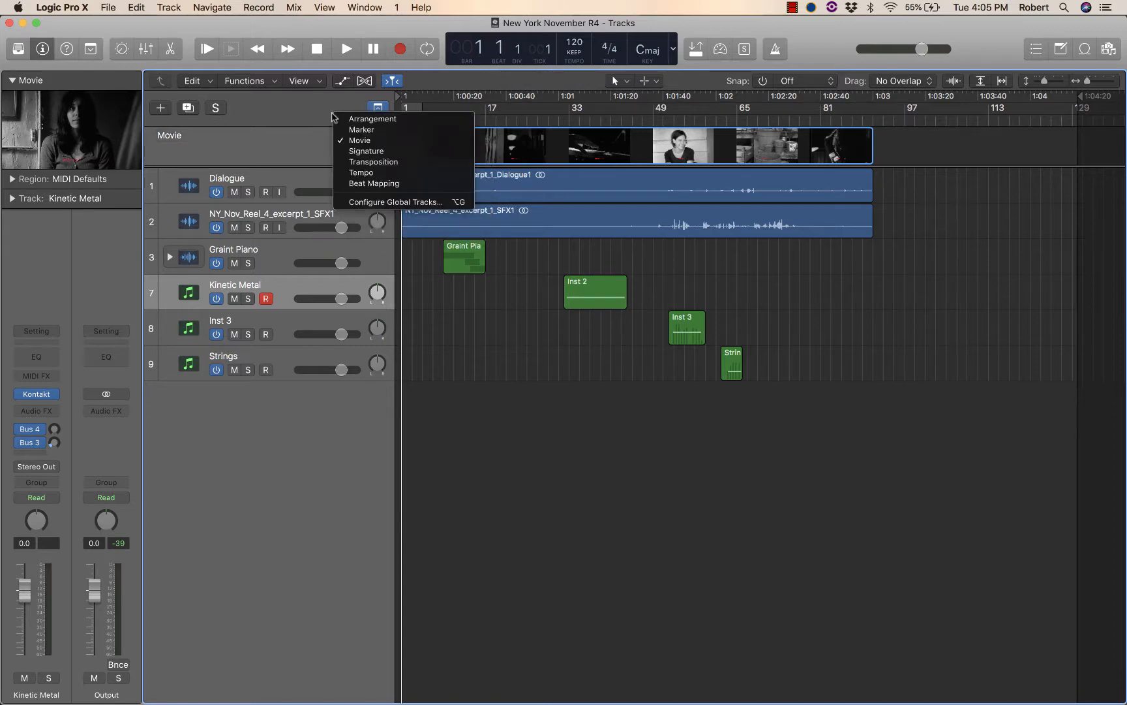
{"action": "left_click", "coordinate": [305, 153]}
{"action": "right_click", "coordinate": [307, 155]}
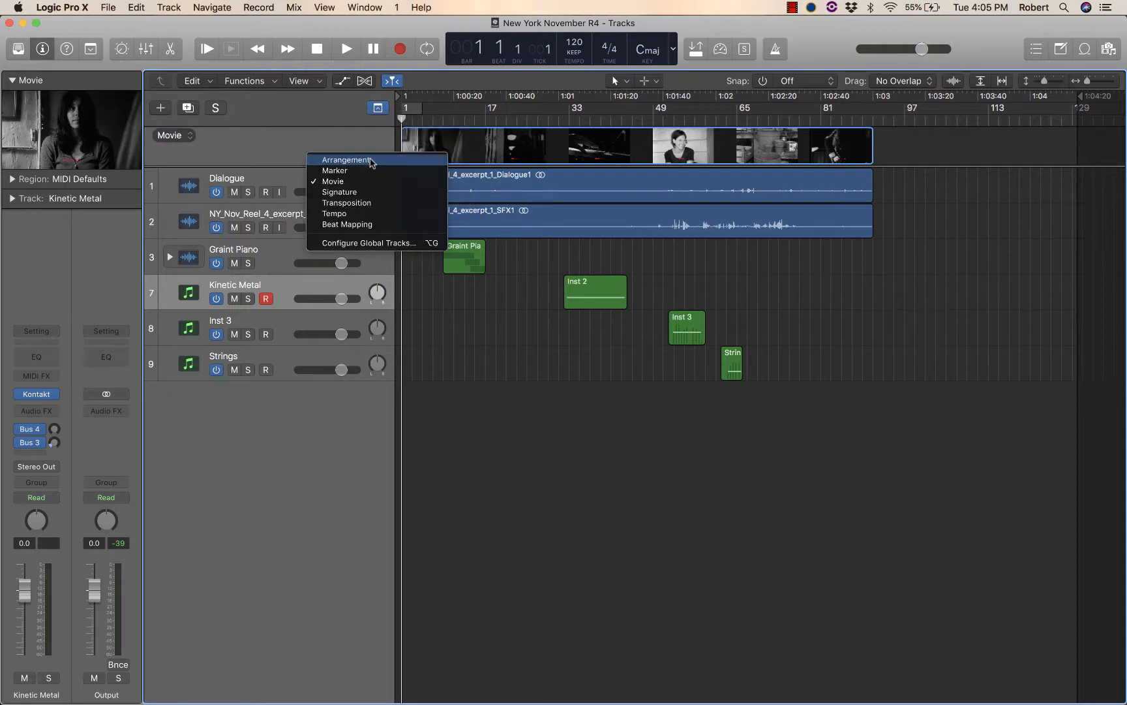
{"action": "left_click", "coordinate": [372, 196]}
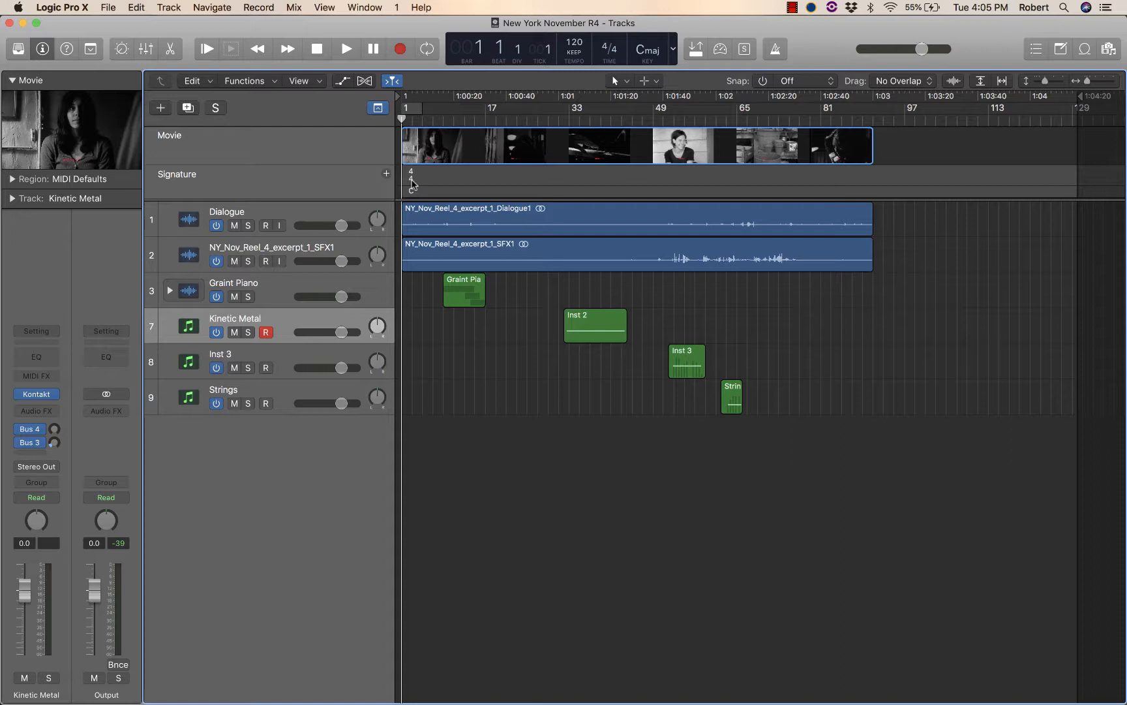
Show and hide the Arrangement global track, and do the same with the Transposition global track.
{"action": "right_click", "coordinate": [346, 181]}
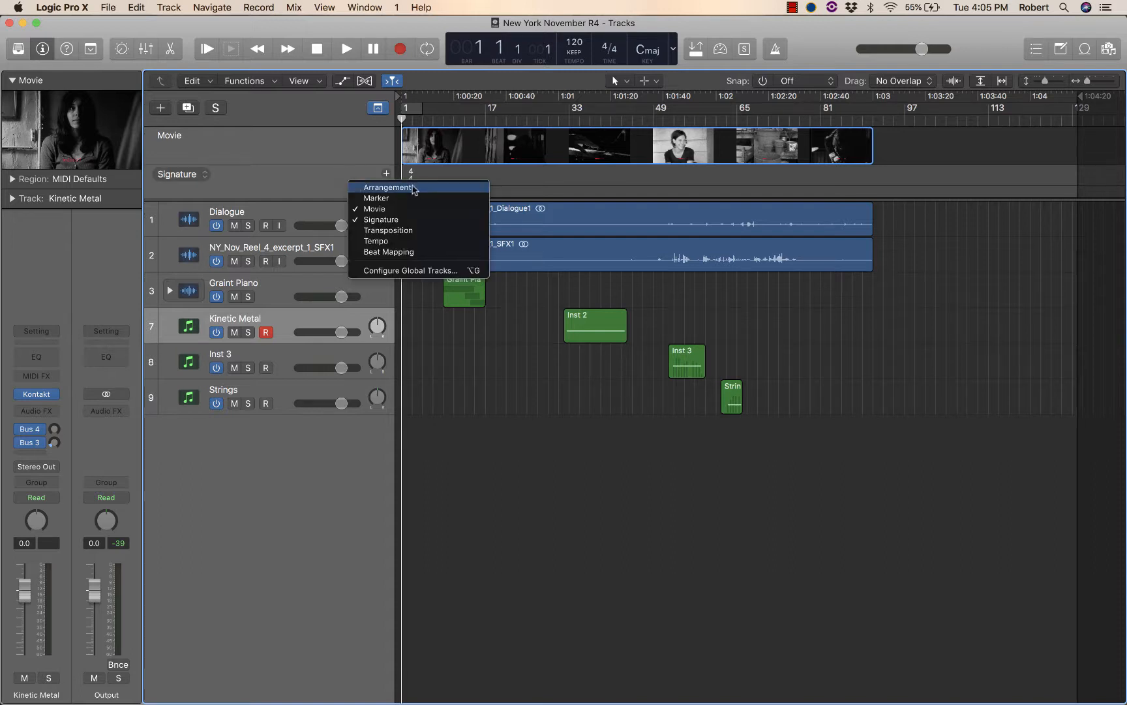
{"action": "left_click", "coordinate": [418, 189]}
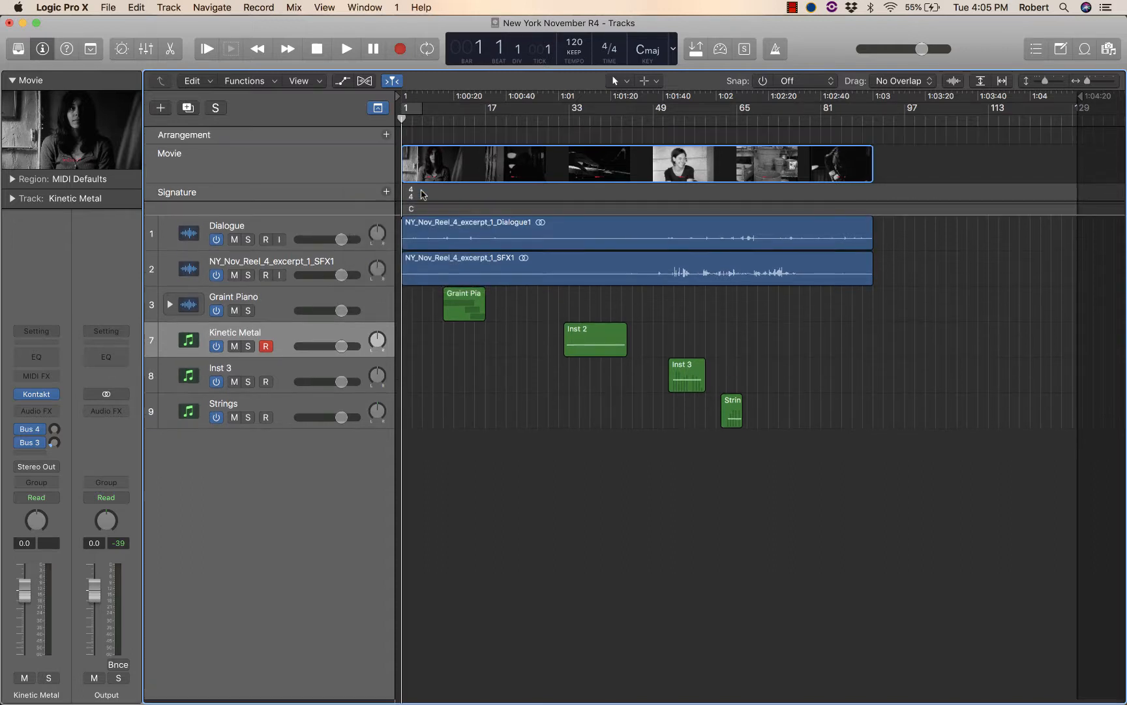
{"action": "right_click", "coordinate": [315, 203]}
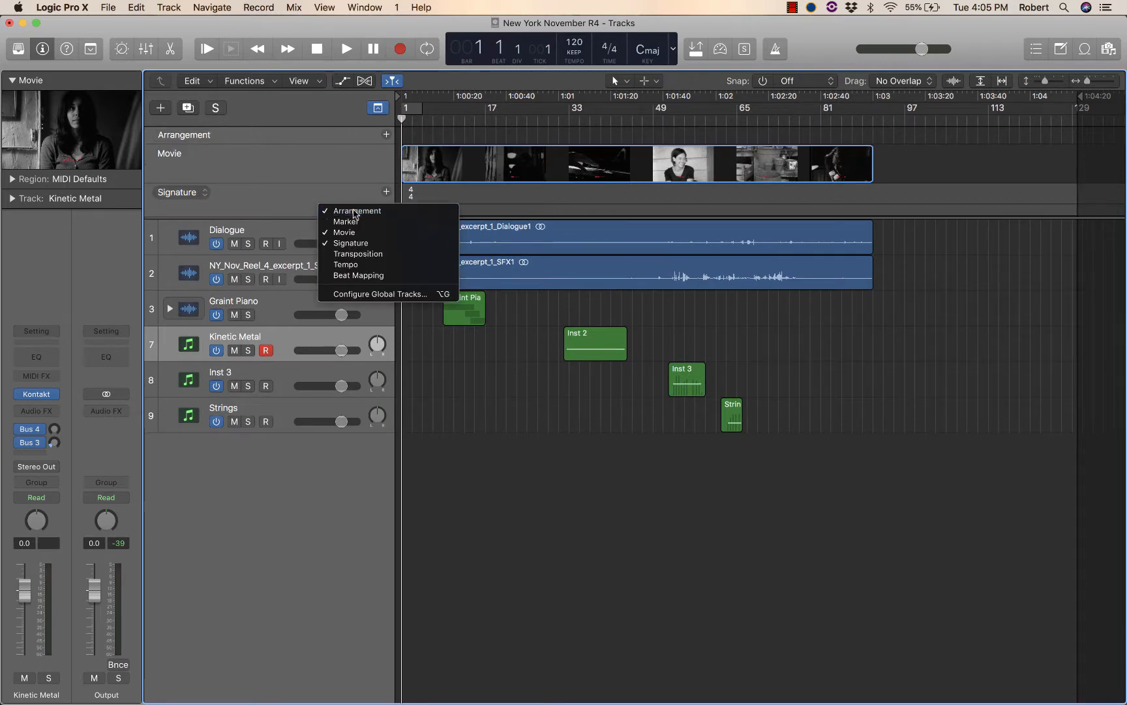
{"action": "left_click", "coordinate": [332, 210]}
{"action": "right_click", "coordinate": [337, 184]}
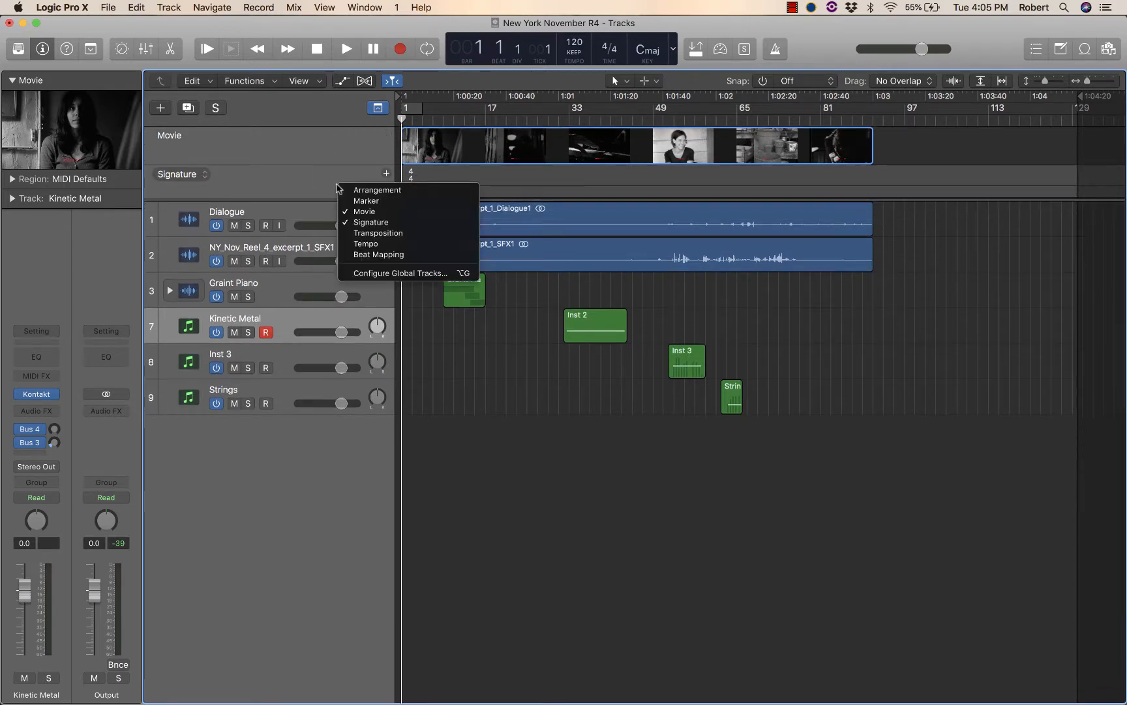
{"action": "left_click", "coordinate": [402, 235]}
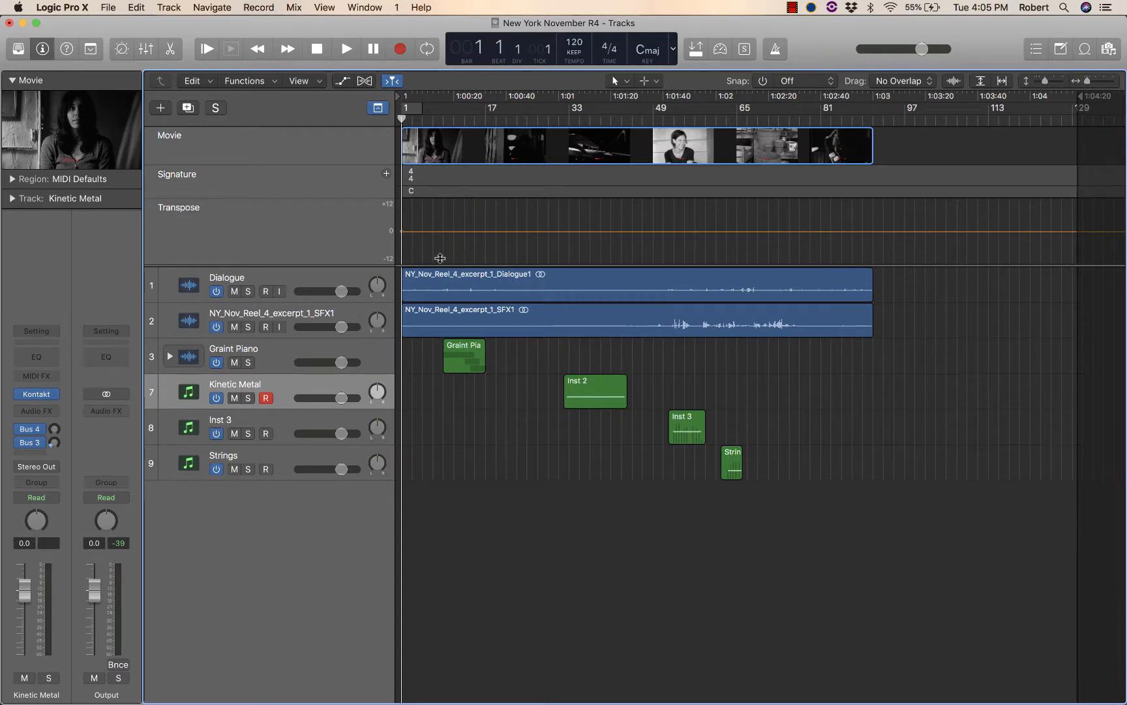
{"action": "right_click", "coordinate": [334, 225]}
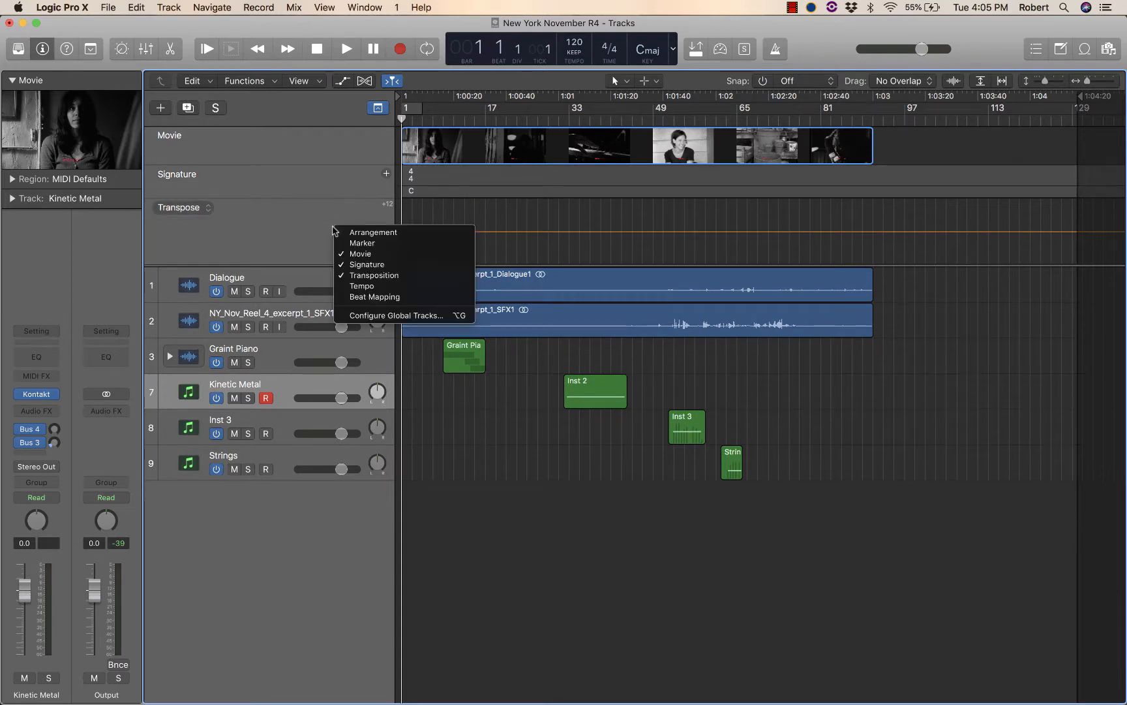
{"action": "left_click", "coordinate": [405, 275]}
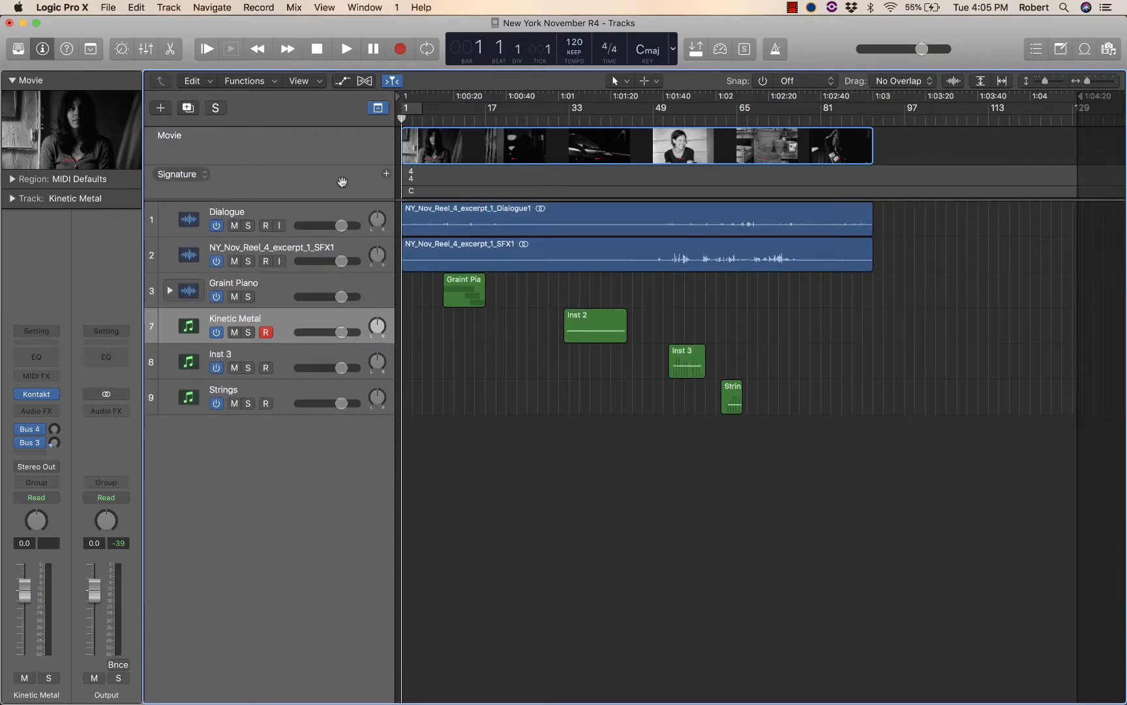
Show the Tempo global track beneath the Signature track.
{"action": "right_click", "coordinate": [343, 185]}
{"action": "left_click", "coordinate": [356, 241]}
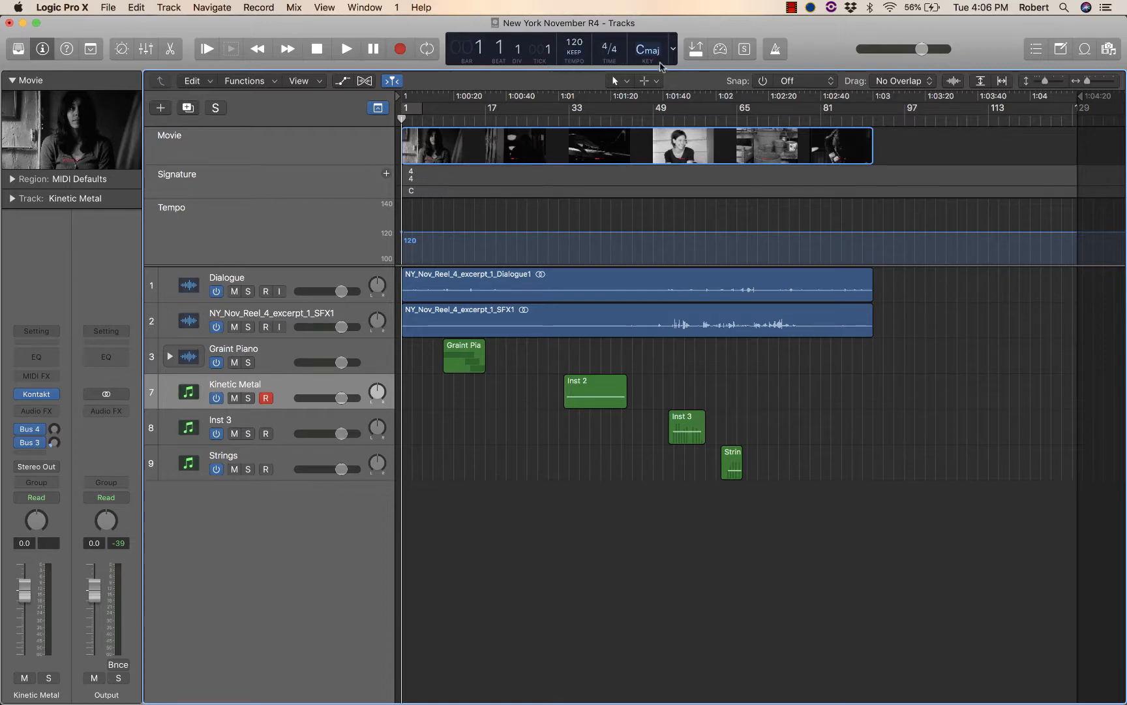
Turn on snapping to the grid and set the snap value to Beat.
{"action": "left_click", "coordinate": [762, 81]}
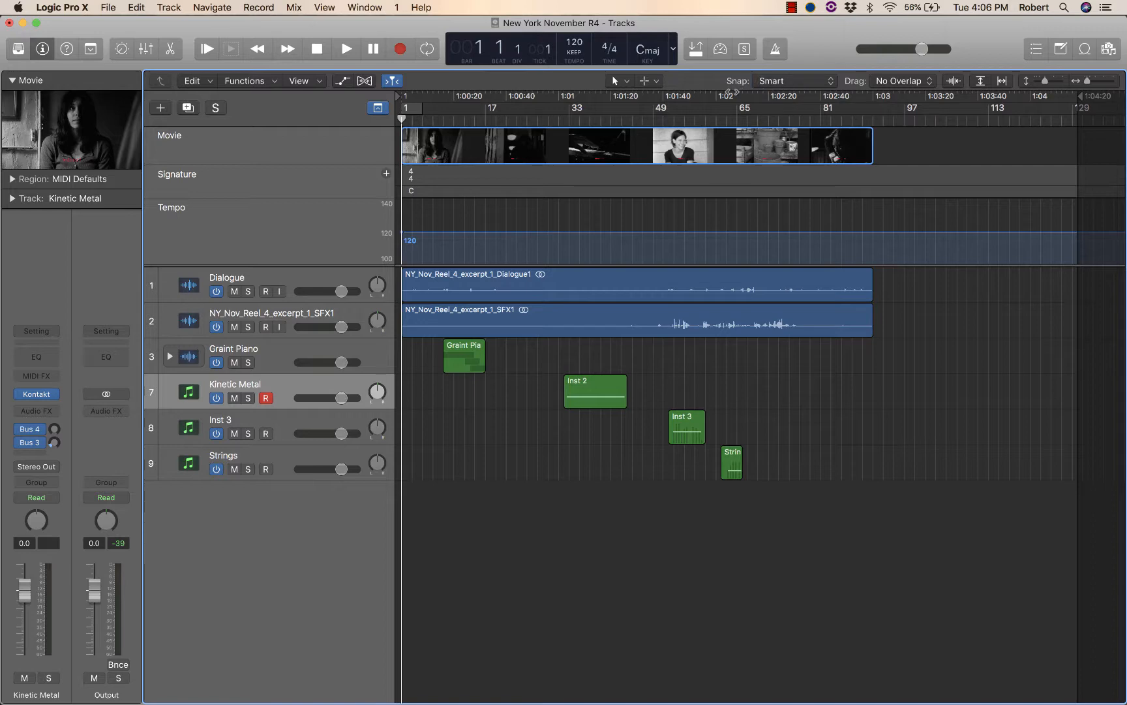
{"action": "left_click", "coordinate": [805, 83]}
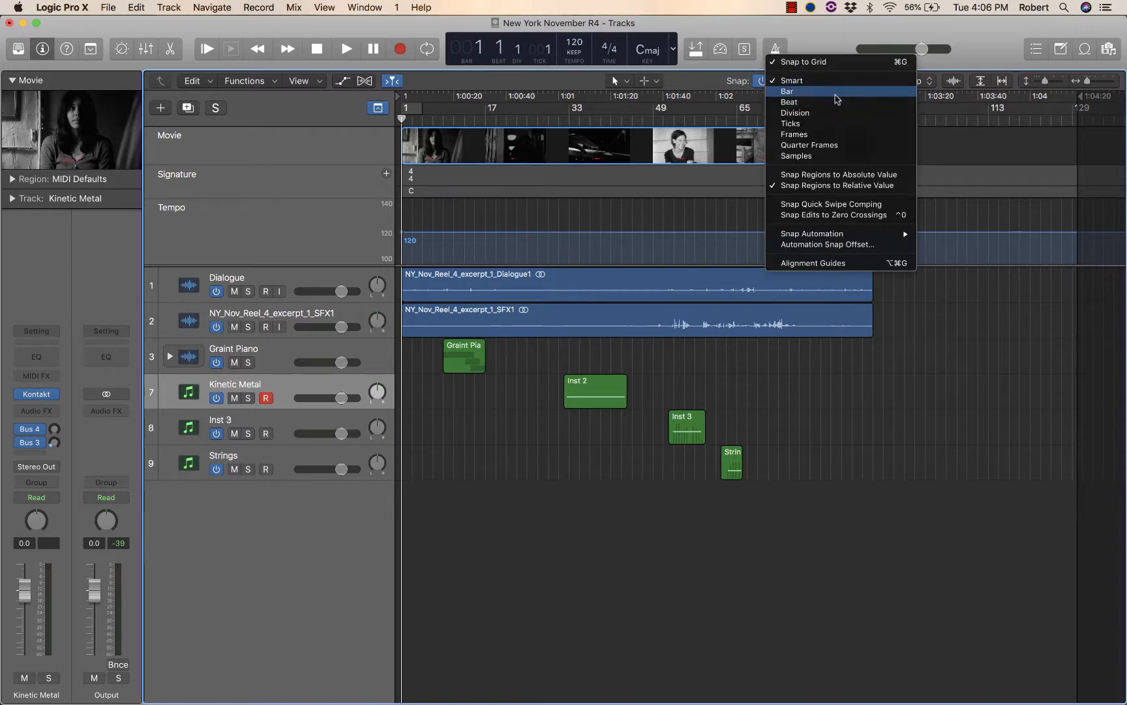
{"action": "left_click", "coordinate": [799, 105]}
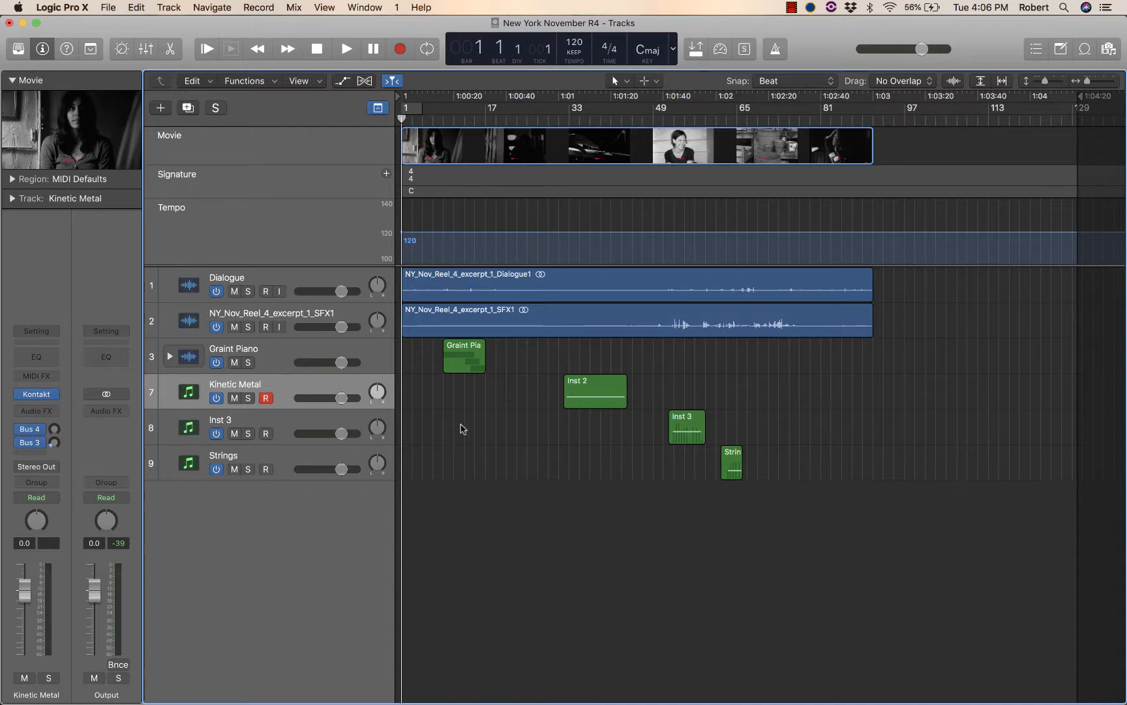
Mute all the green MIDI regions as well as the Dialogue and SFX audio regions.
{"action": "left_click_drag", "start_coordinate": [772, 527], "coordinate": [458, 360]}
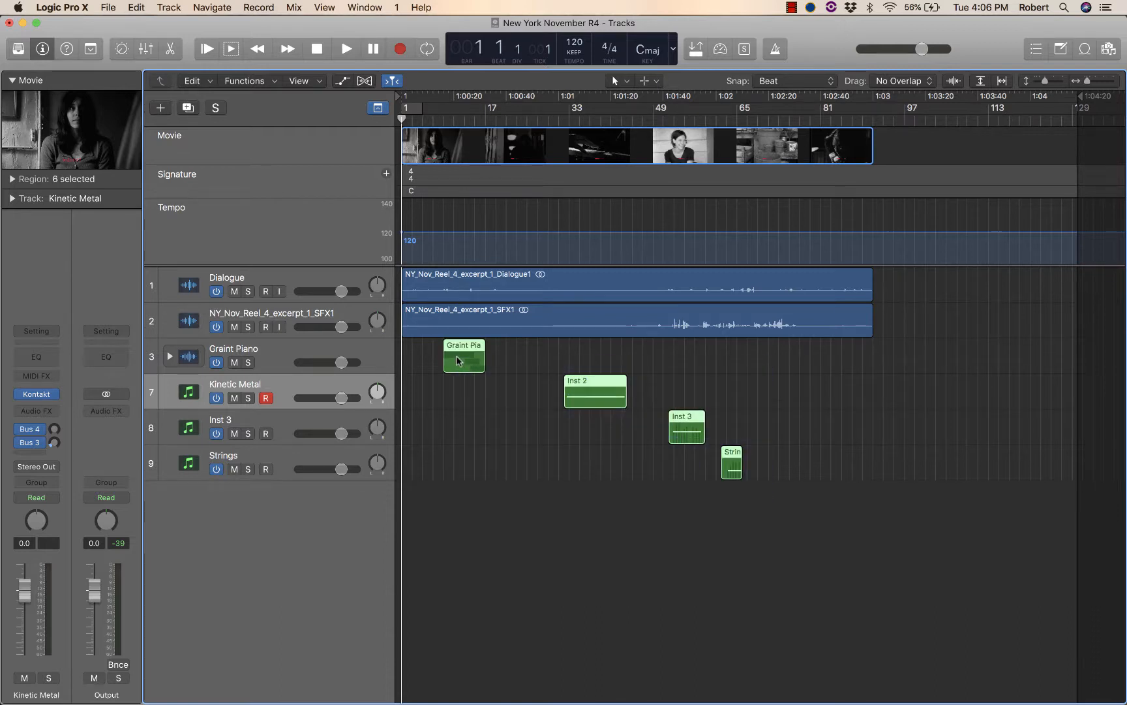
{"action": "key", "text": "m"}
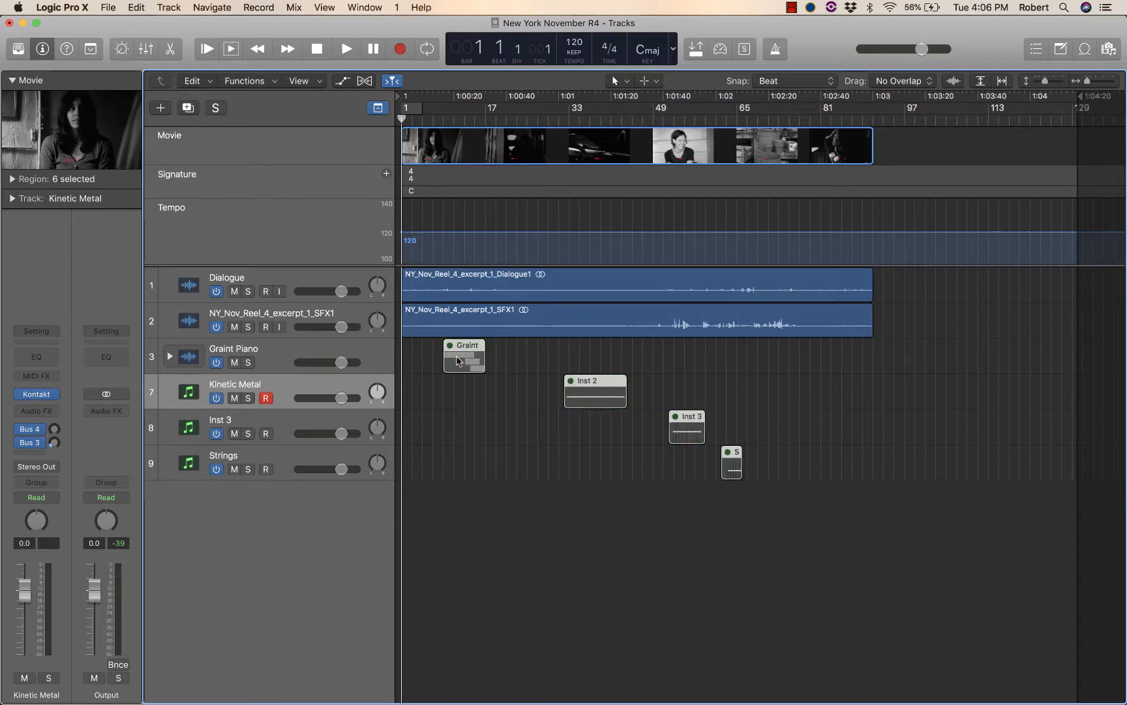
{"action": "key", "text": "m"}
{"action": "key", "text": "m"}
{"action": "left_click_drag", "start_coordinate": [806, 367], "coordinate": [696, 295]}
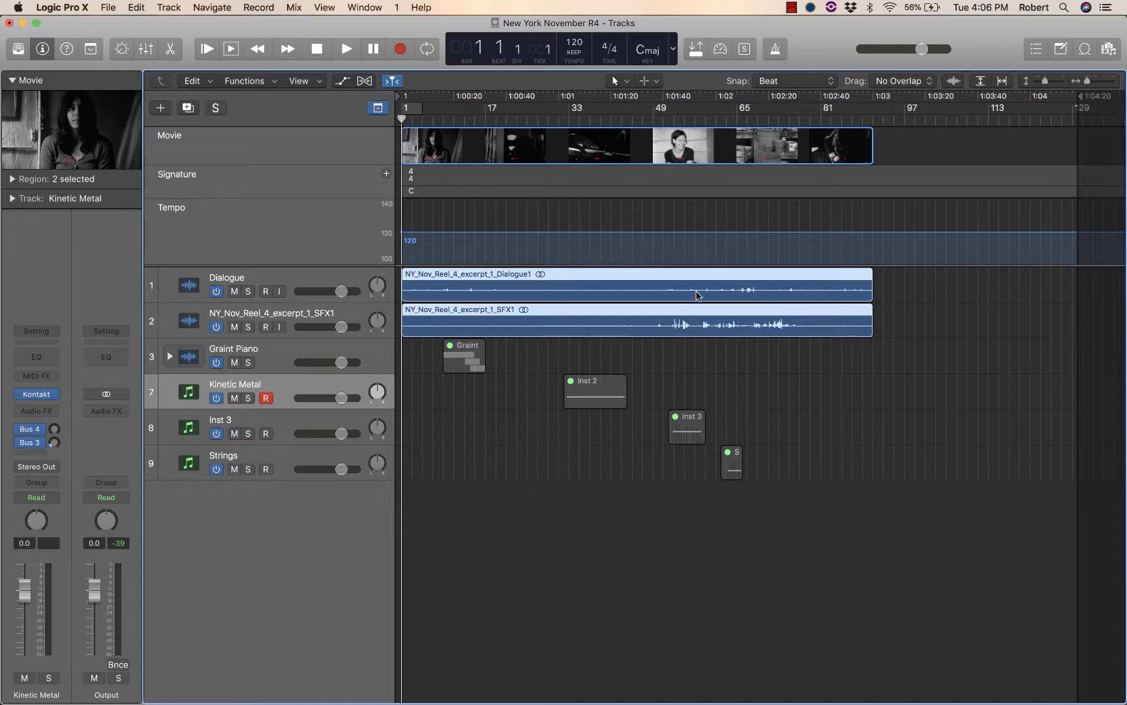
{"action": "key", "text": "m"}
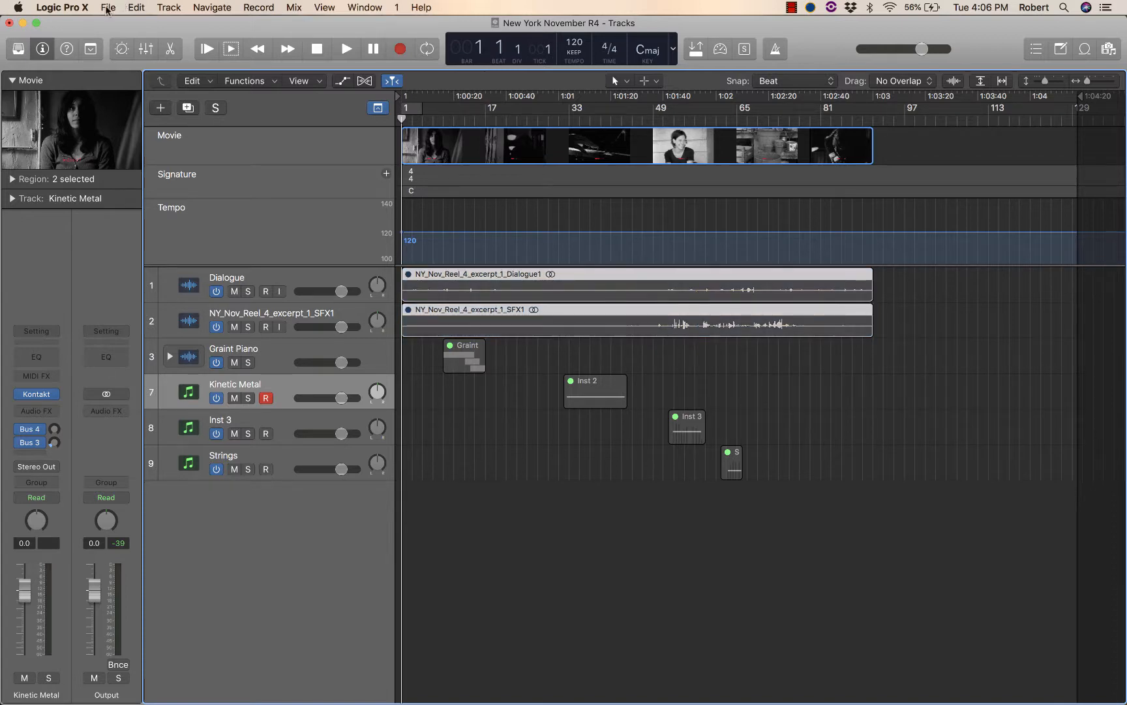
Add a new software instrument track and move it below the Strings track at the end of the track list.
{"action": "left_click", "coordinate": [168, 9]}
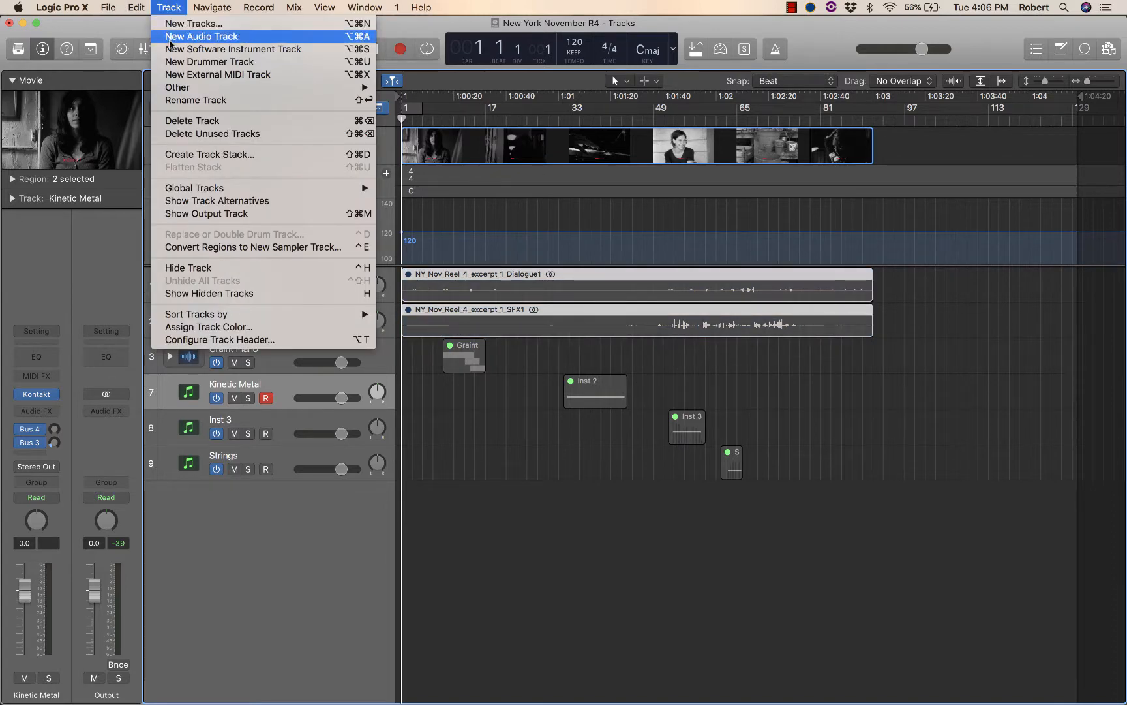
{"action": "left_click", "coordinate": [171, 49]}
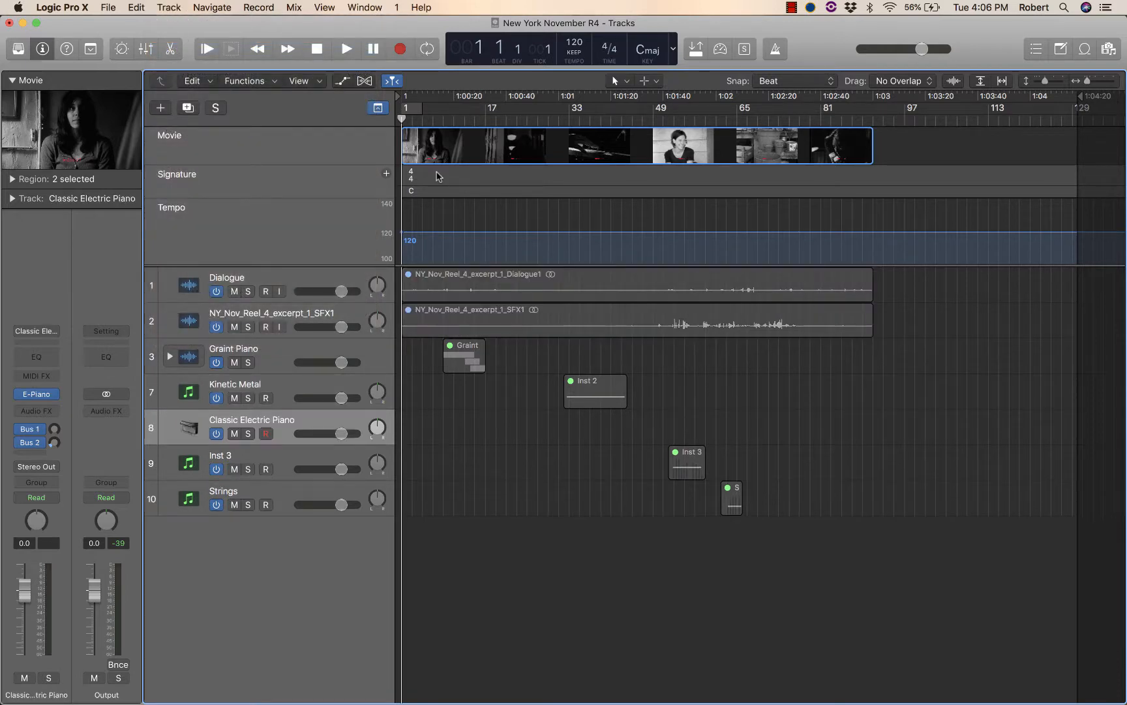
{"action": "left_click", "coordinate": [272, 438]}
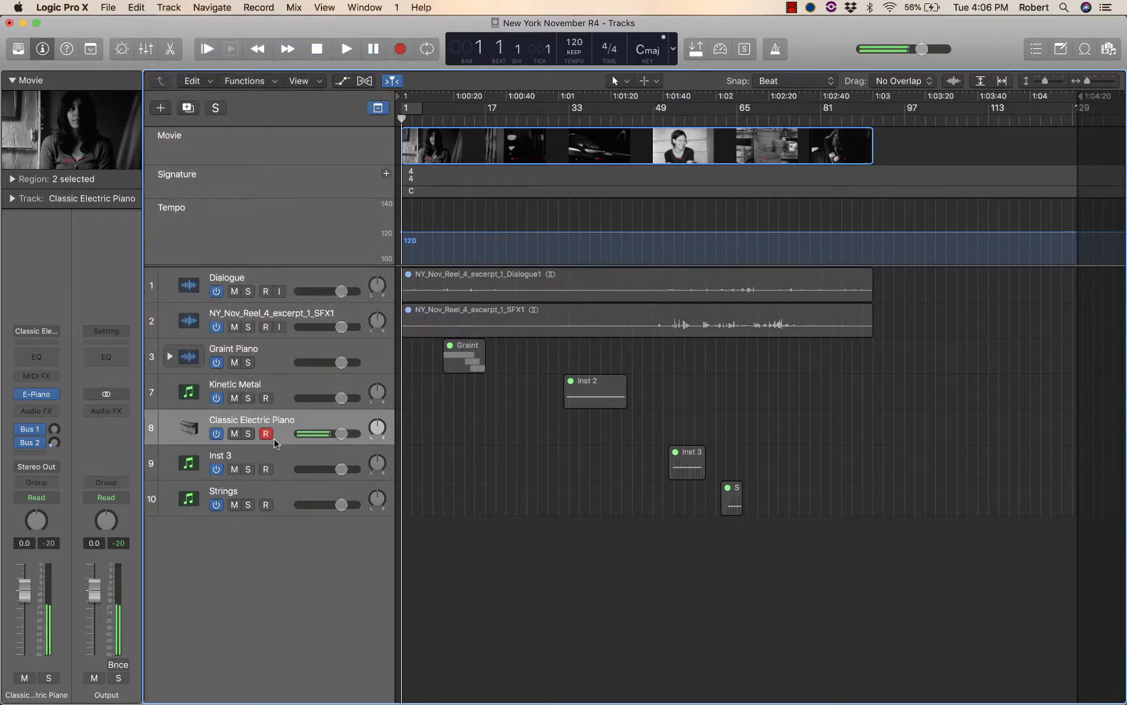
{"action": "left_click_drag", "start_coordinate": [313, 422], "coordinate": [301, 524]}
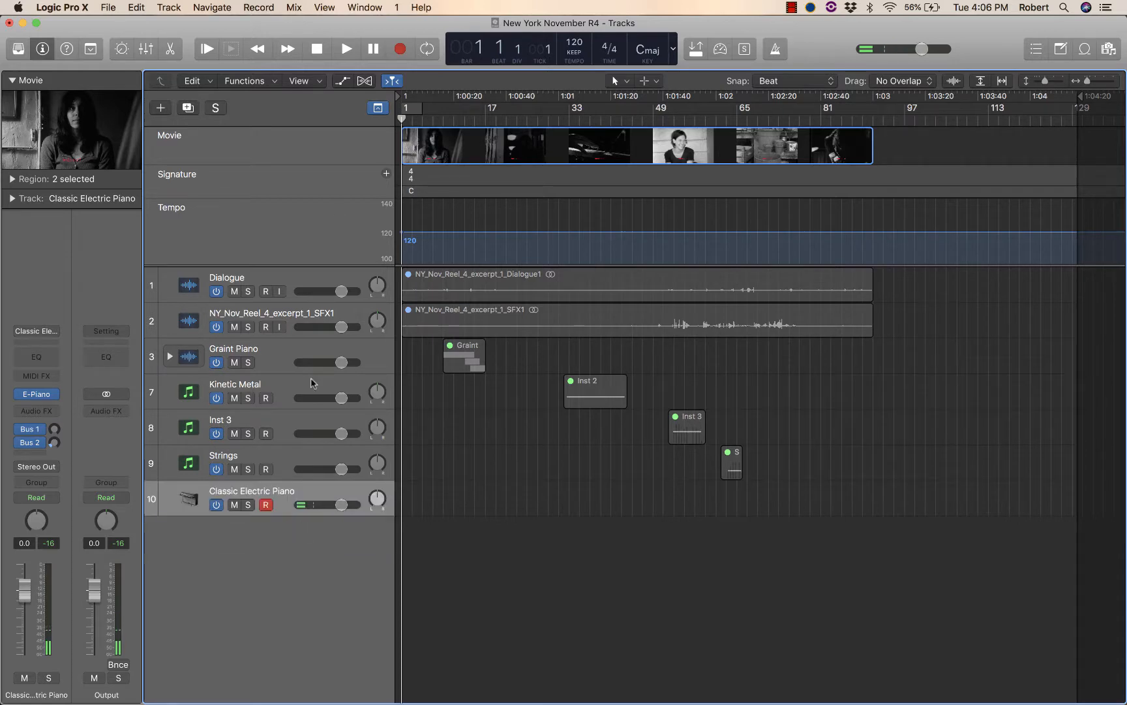
Add a new Drummer track below the Classic Electric Piano track and play its region from bar 1.
{"action": "left_click", "coordinate": [169, 7]}
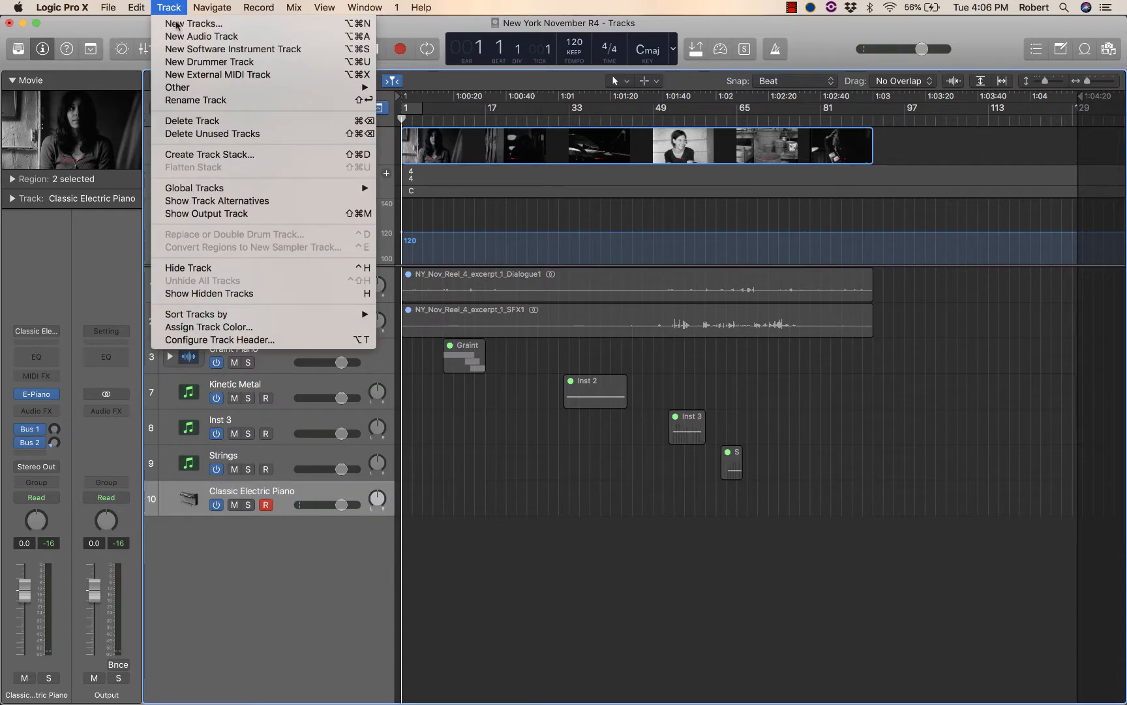
{"action": "left_click", "coordinate": [208, 61]}
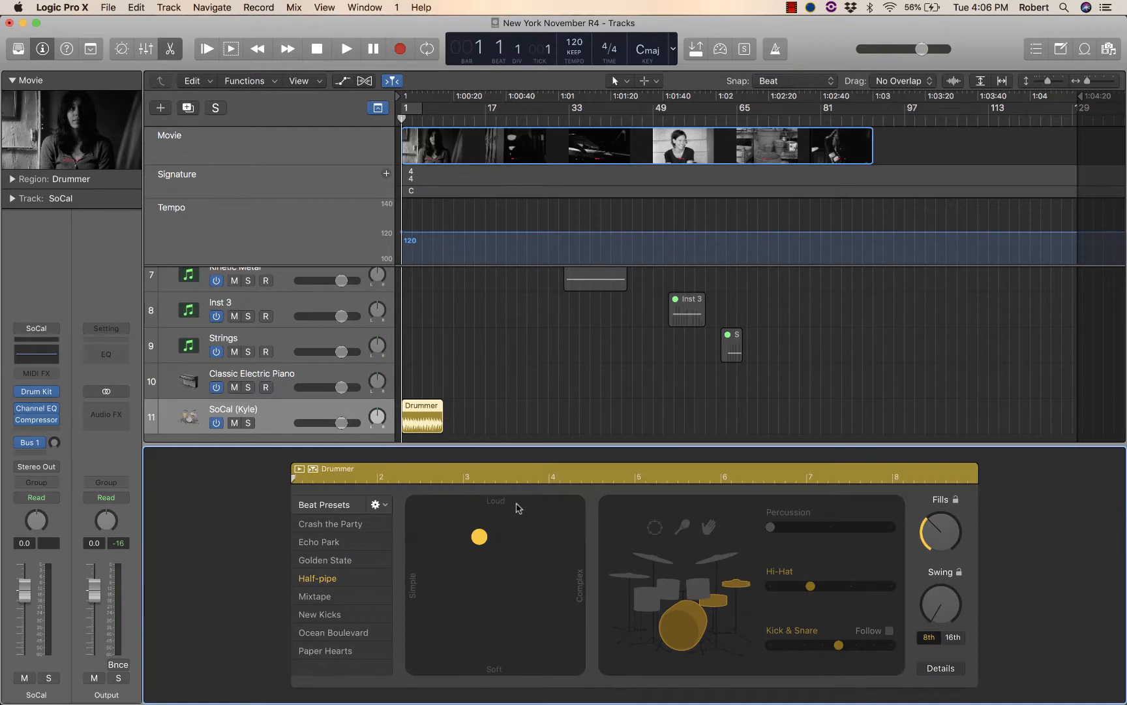
{"action": "key", "text": "space"}
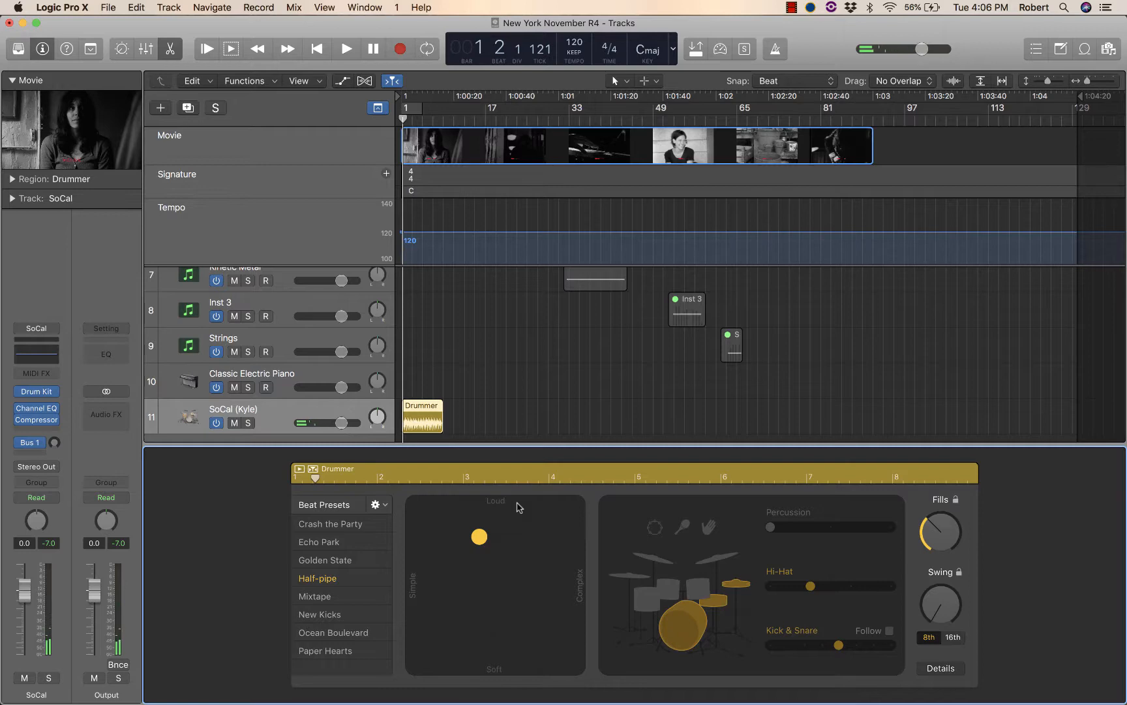
Move the Drummer region on the SoCal track so that it starts exactly at bar 7.
{"action": "key", "text": "super+Right"}
{"action": "key", "text": "super+Right"}
{"action": "key", "text": "super+Right"}
{"action": "key", "text": "super+Right"}
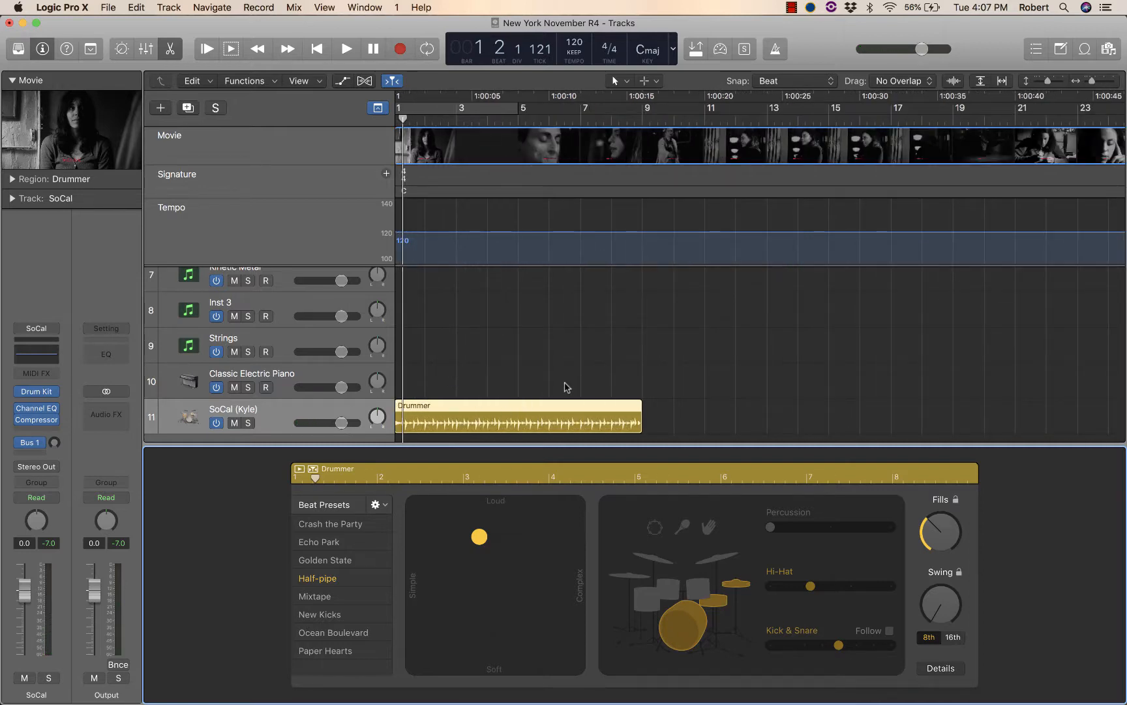
{"action": "left_click_drag", "start_coordinate": [469, 410], "coordinate": [658, 414]}
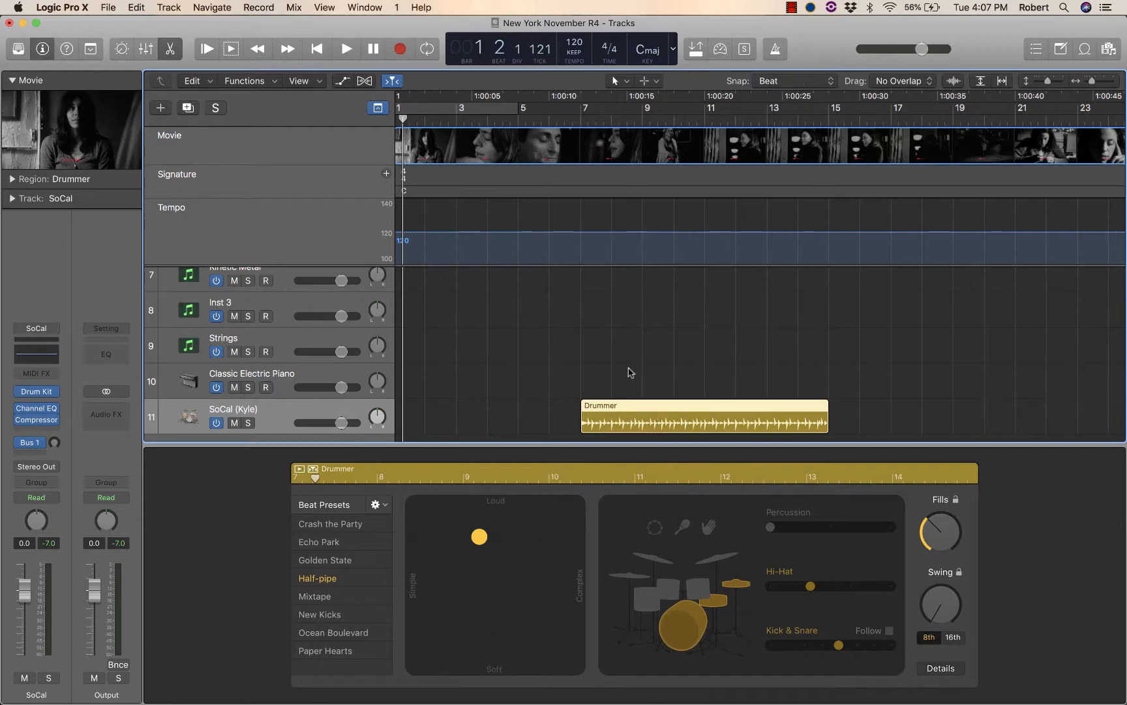
{"action": "mouse_move", "coordinate": [601, 405]}
{"action": "left_mouse_down"}
{"action": "mouse_move", "coordinate": [628, 405]}
{"action": "mouse_move", "coordinate": [616, 408]}
{"action": "left_mouse_up"}
{"action": "left_click_drag", "start_coordinate": [629, 409], "coordinate": [607, 410]}
{"action": "key", "text": "super+Right"}
{"action": "key", "text": "super+Right"}
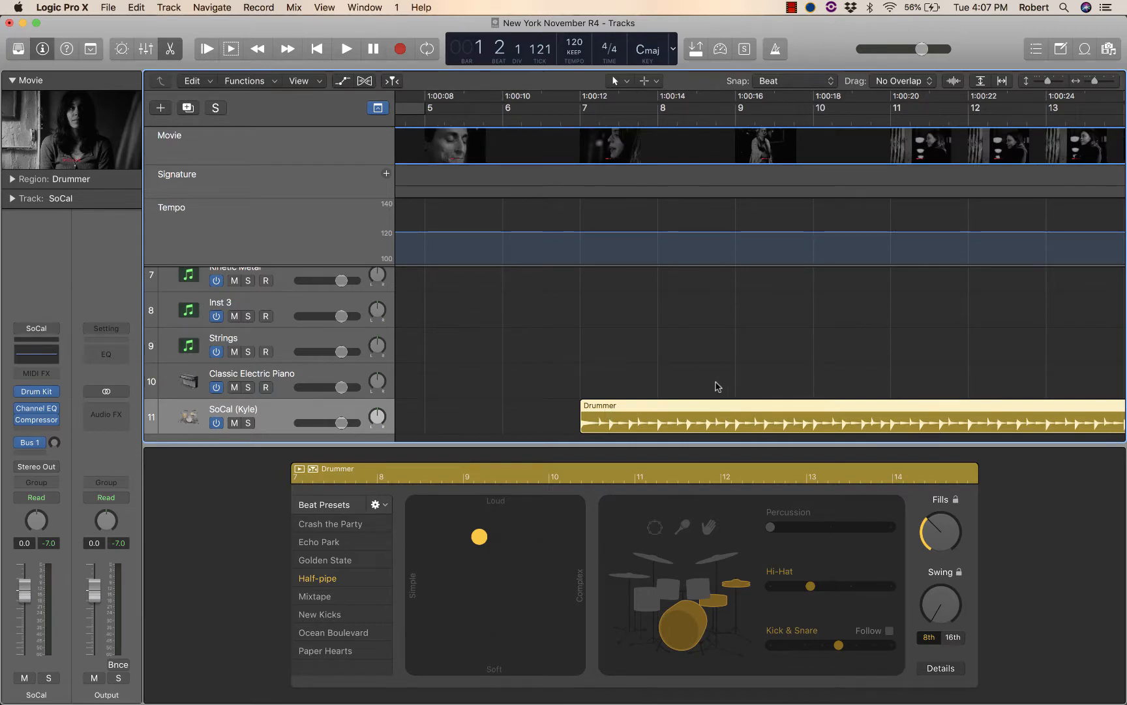
{"action": "left_click_drag", "start_coordinate": [631, 408], "coordinate": [583, 411]}
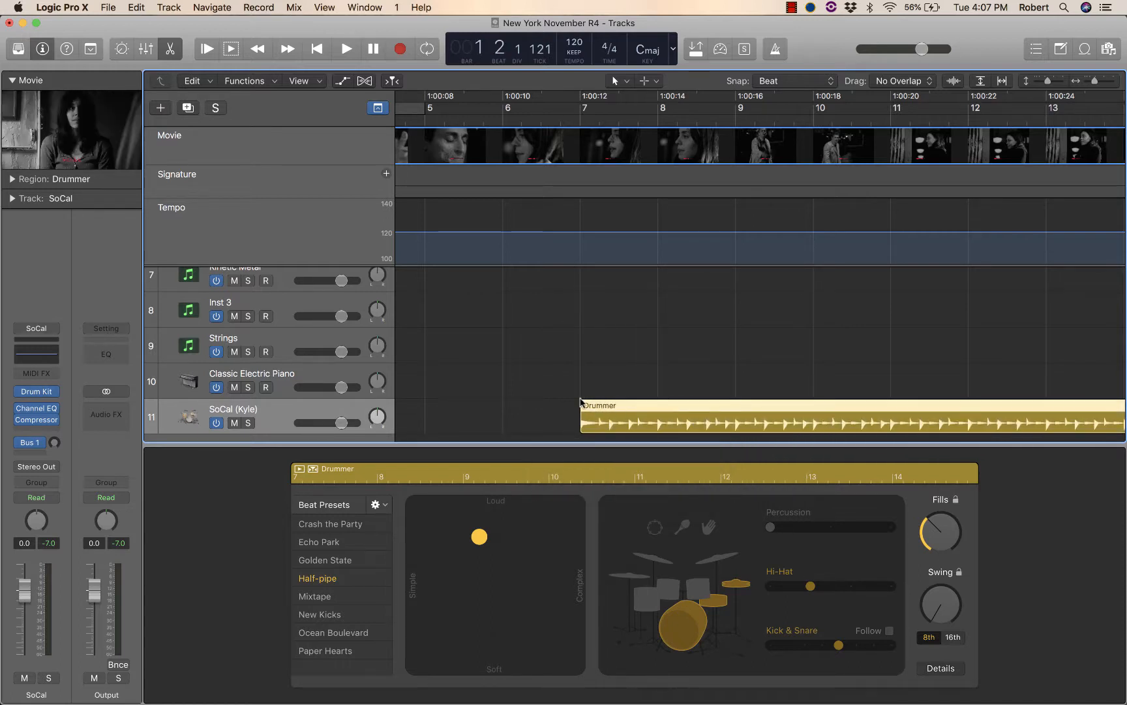
Set a cycle range from bar 7 to bar 11 and play the start of the Drummer region.
{"action": "left_click", "coordinate": [583, 117]}
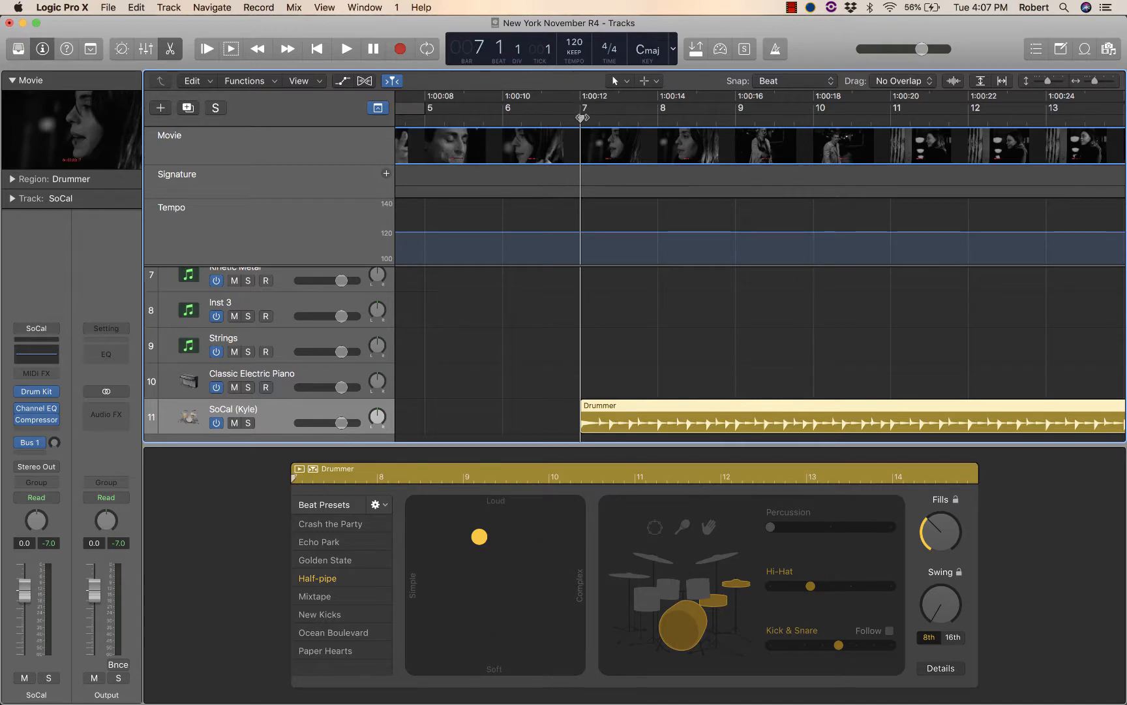
{"action": "left_click_drag", "start_coordinate": [580, 115], "coordinate": [890, 147]}
{"action": "key", "text": "space"}
{"action": "key", "text": "space"}
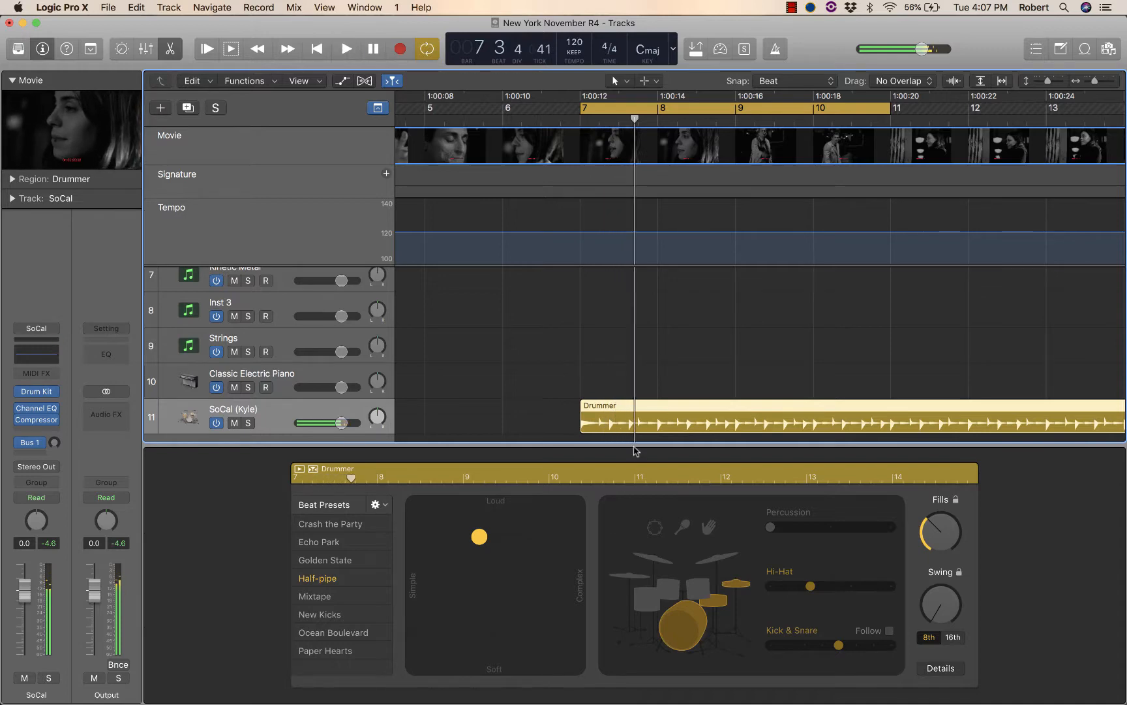
Assign the Scissors Tool as the secondary tool and split the Drummer region at bars 8, 9 and 10.
{"action": "left_click", "coordinate": [656, 81]}
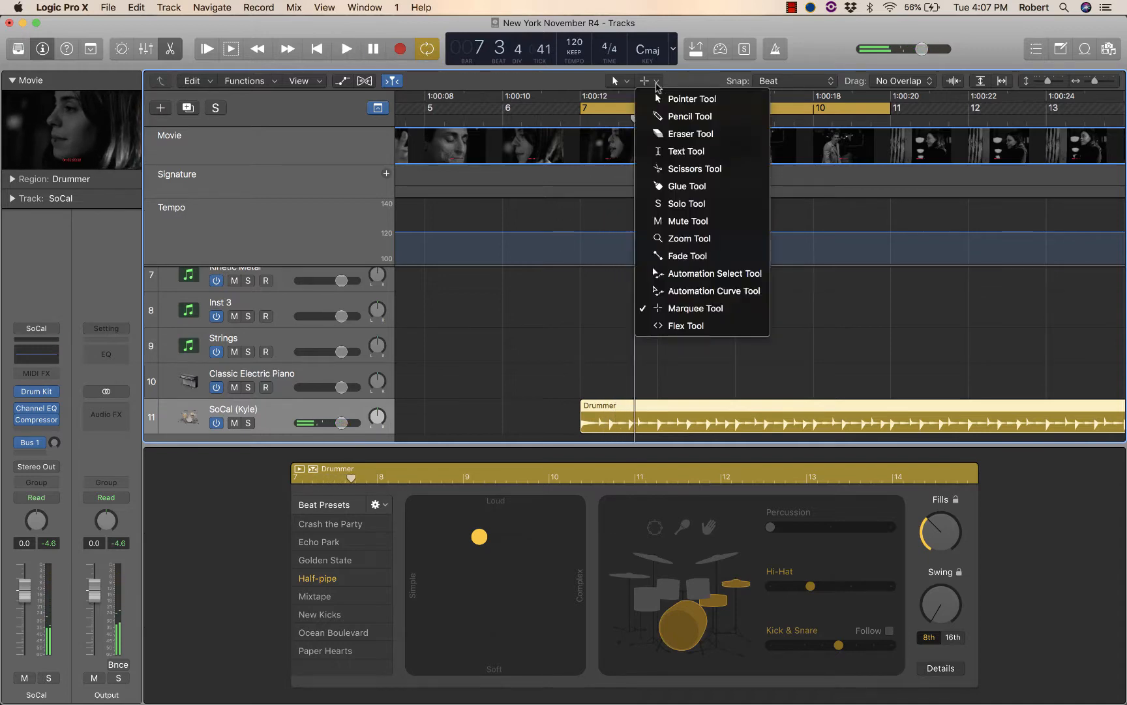
{"action": "left_click", "coordinate": [678, 168]}
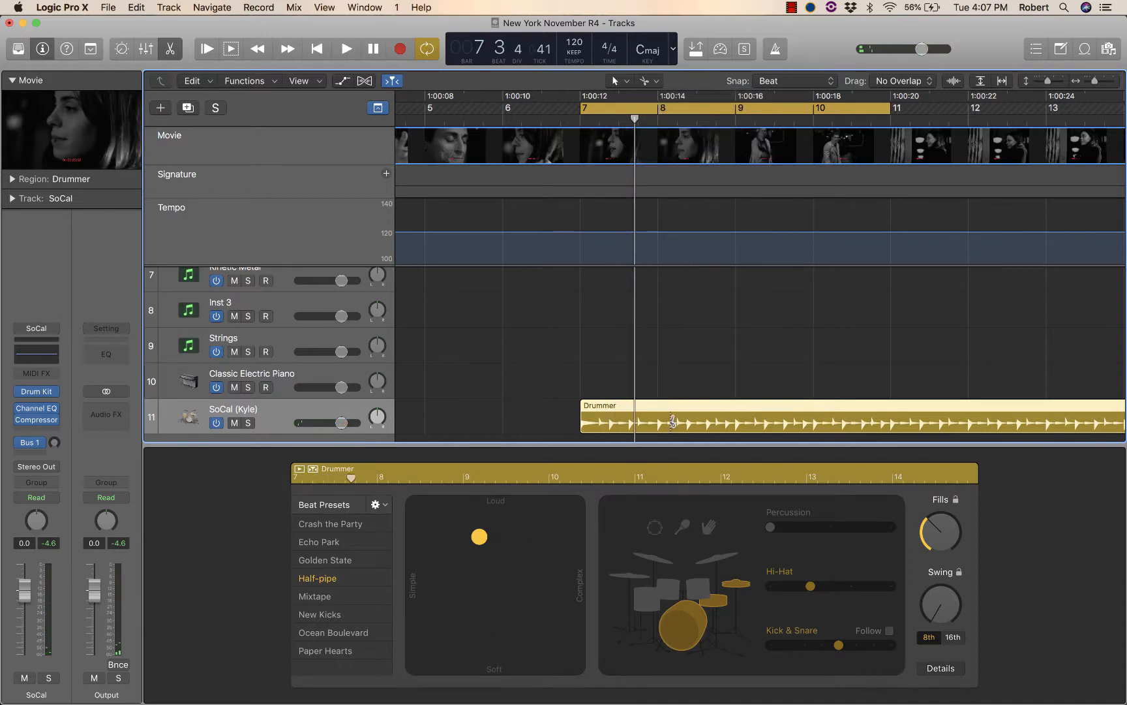
{"action": "left_click", "coordinate": [662, 418], "text": "super"}
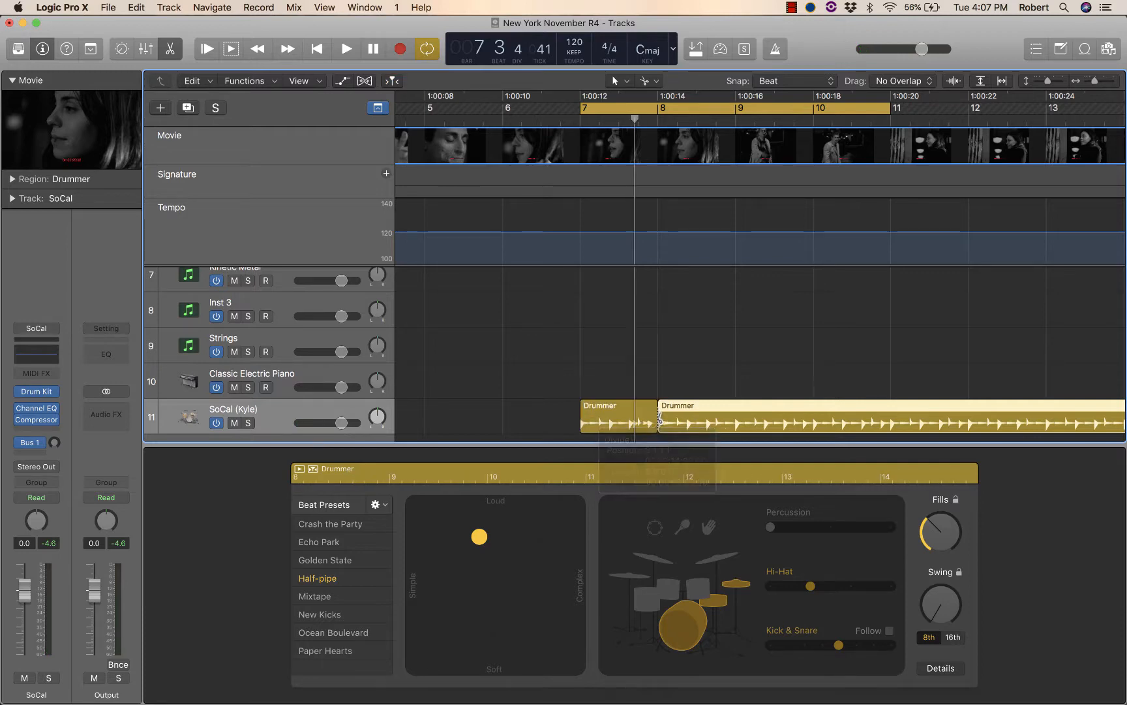
{"action": "left_click", "coordinate": [737, 415], "text": "super"}
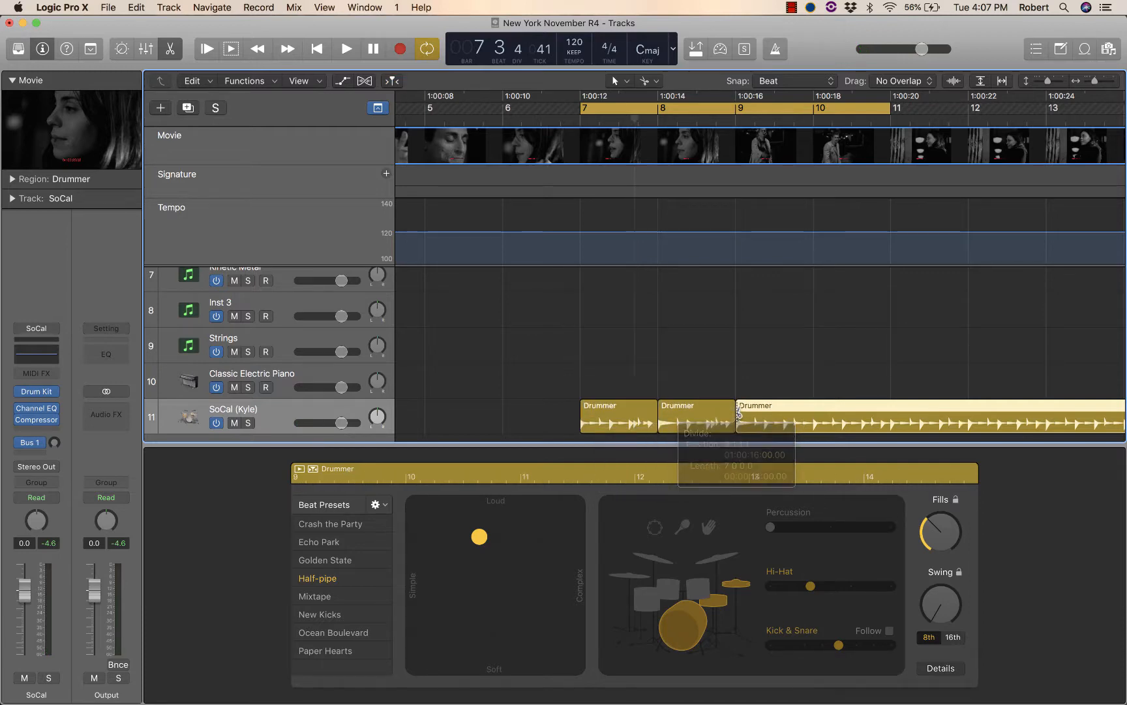
{"action": "left_click", "coordinate": [815, 411], "text": "super"}
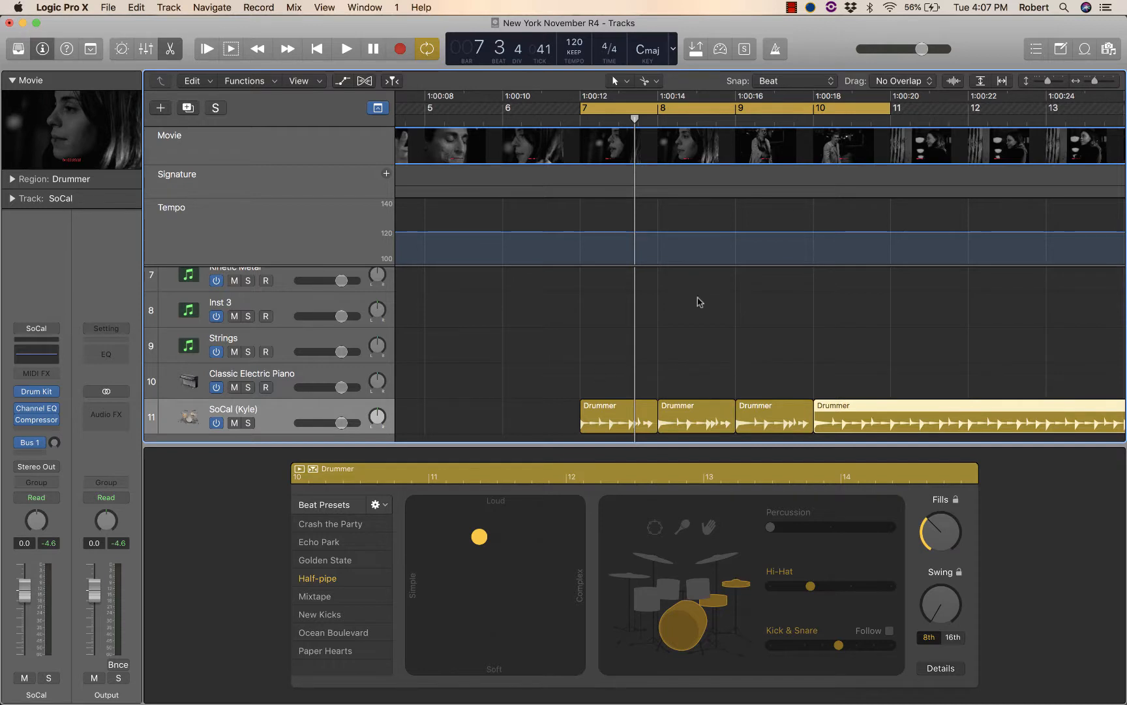
Play the cycle and try the Echo Park, Crash the Party and New Kicks beat presets on the Drummer region at bar 10.
{"action": "key", "text": "space"}
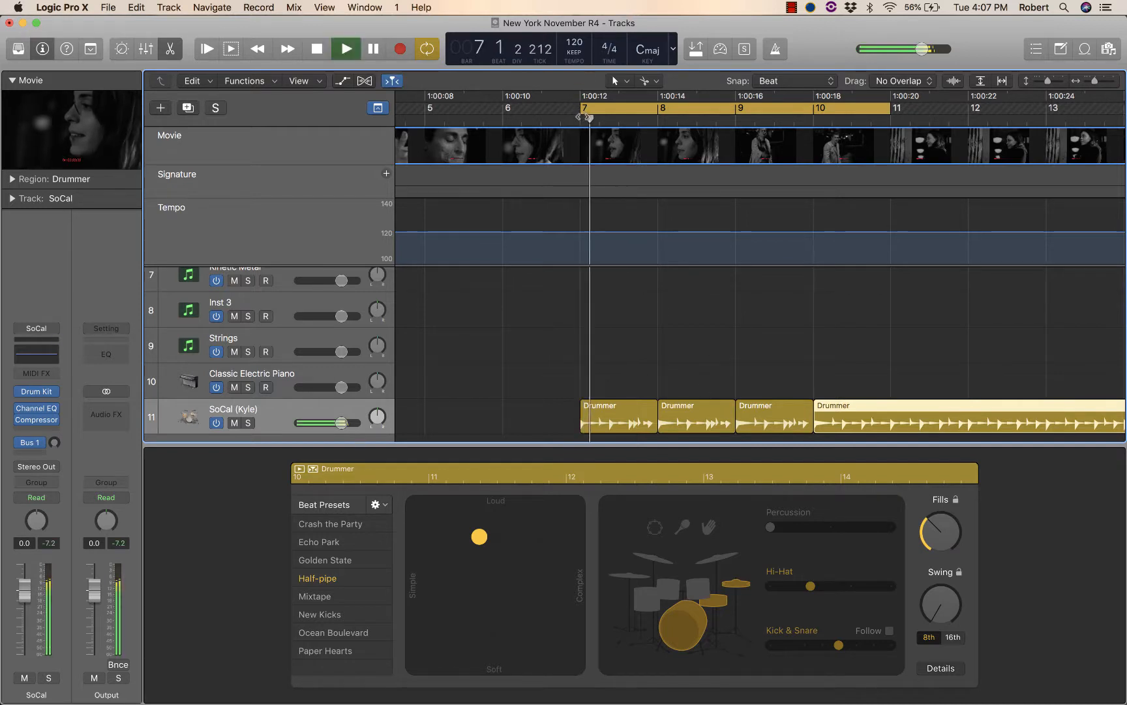
{"action": "left_click", "coordinate": [331, 542]}
{"action": "left_click", "coordinate": [329, 526]}
{"action": "left_click", "coordinate": [329, 613]}
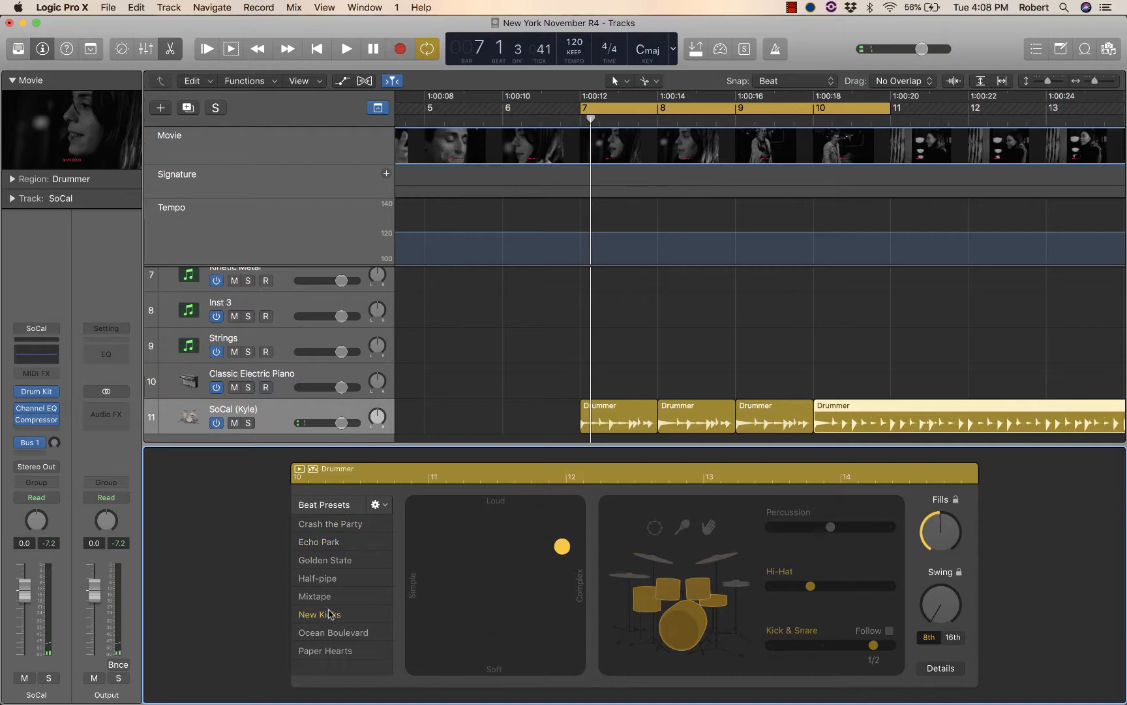
Select each of the four Drummer regions in turn to view their separate drummer settings.
{"action": "left_click", "coordinate": [631, 407]}
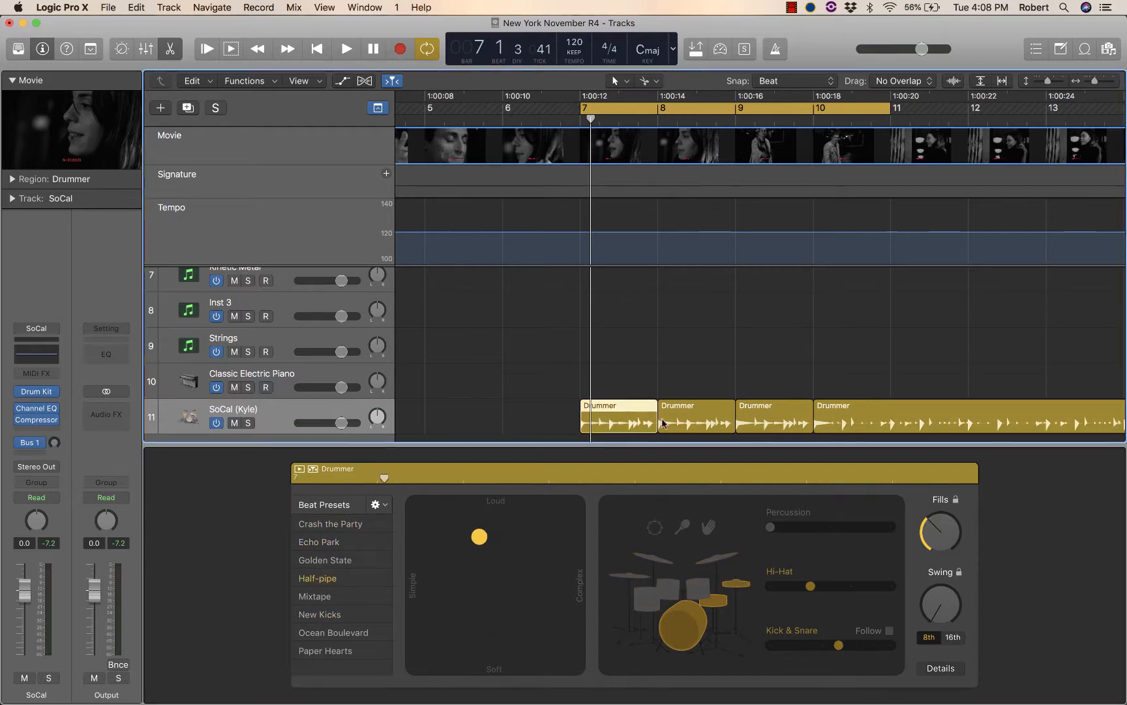
{"action": "left_click", "coordinate": [712, 421]}
{"action": "left_click", "coordinate": [768, 416]}
{"action": "left_click", "coordinate": [860, 415]}
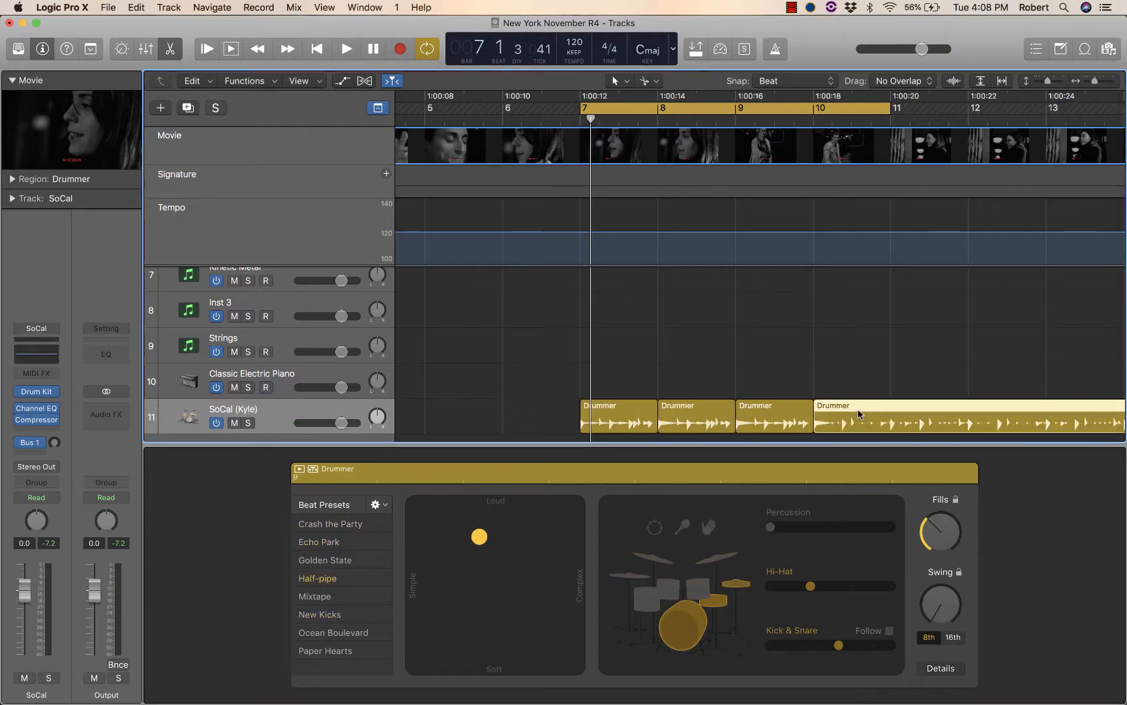
Make the bar 7 Drummer region soft, with snare and hi-hat off and Kick & Snare pattern 1, and play it.
{"action": "left_click", "coordinate": [620, 408]}
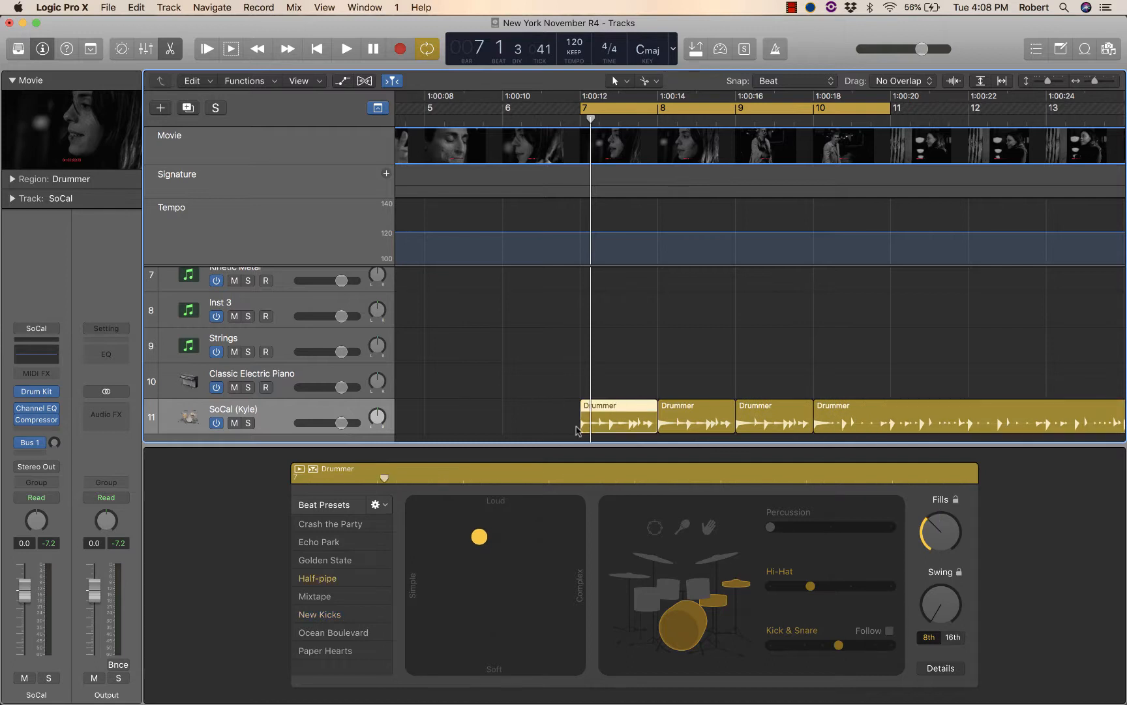
{"action": "left_click_drag", "start_coordinate": [479, 537], "coordinate": [492, 661]}
{"action": "left_click", "coordinate": [722, 602]}
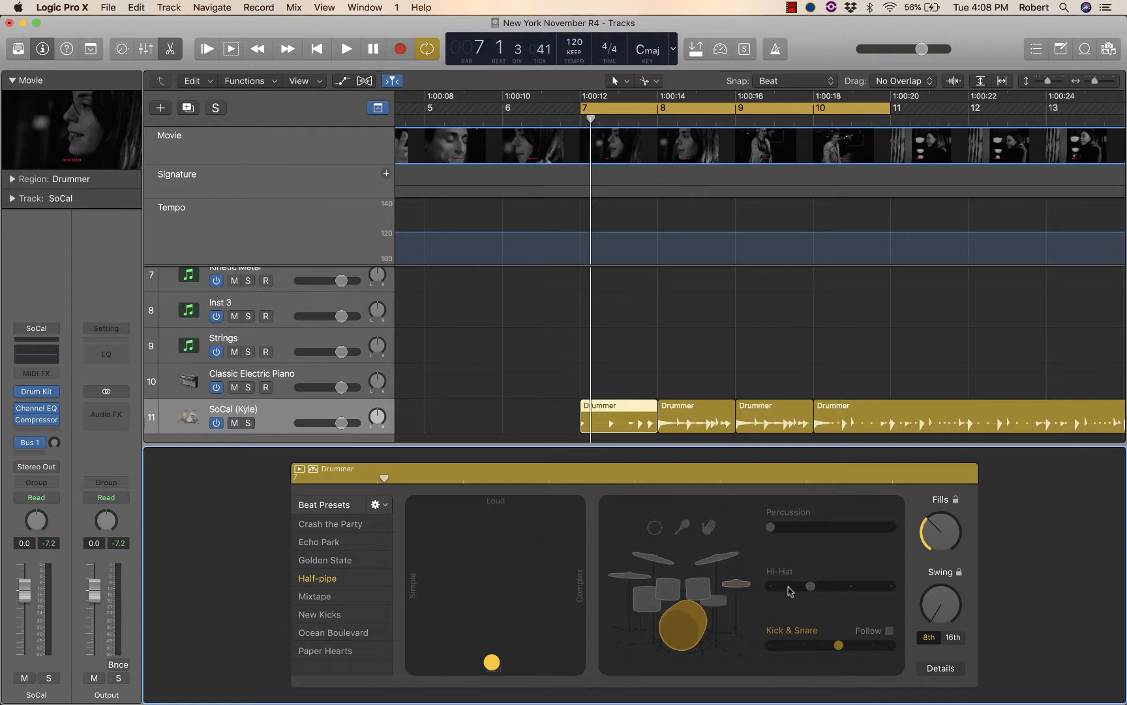
{"action": "left_click_drag", "start_coordinate": [838, 644], "coordinate": [757, 646]}
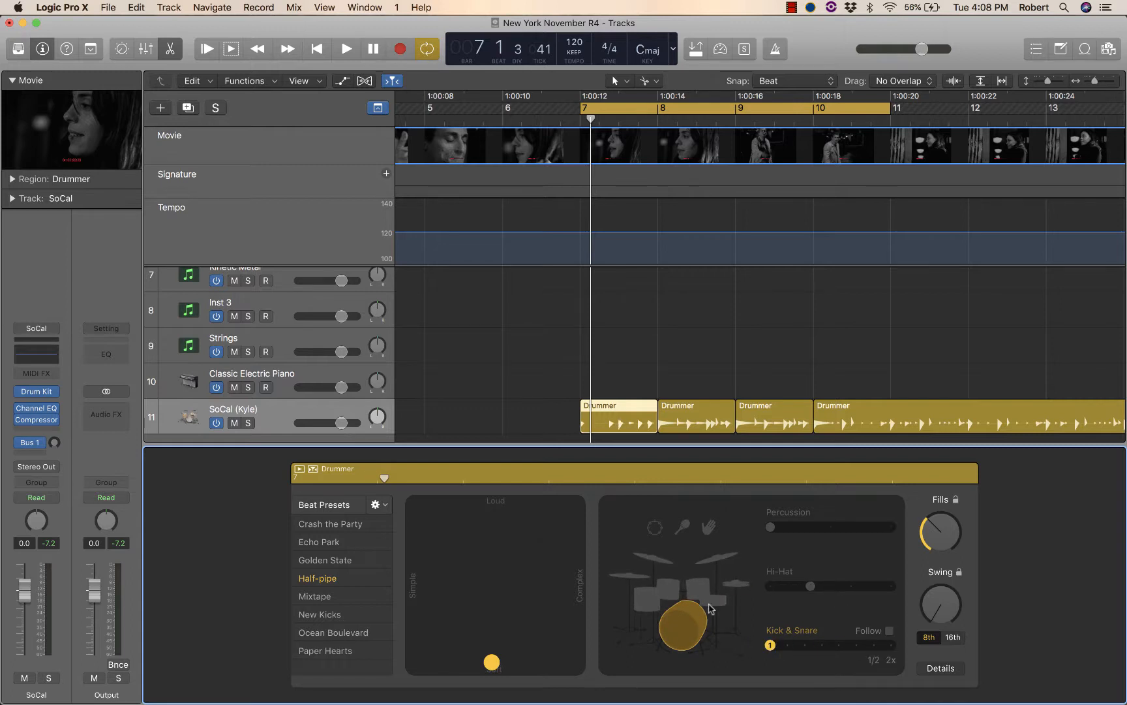
{"action": "key", "text": "space"}
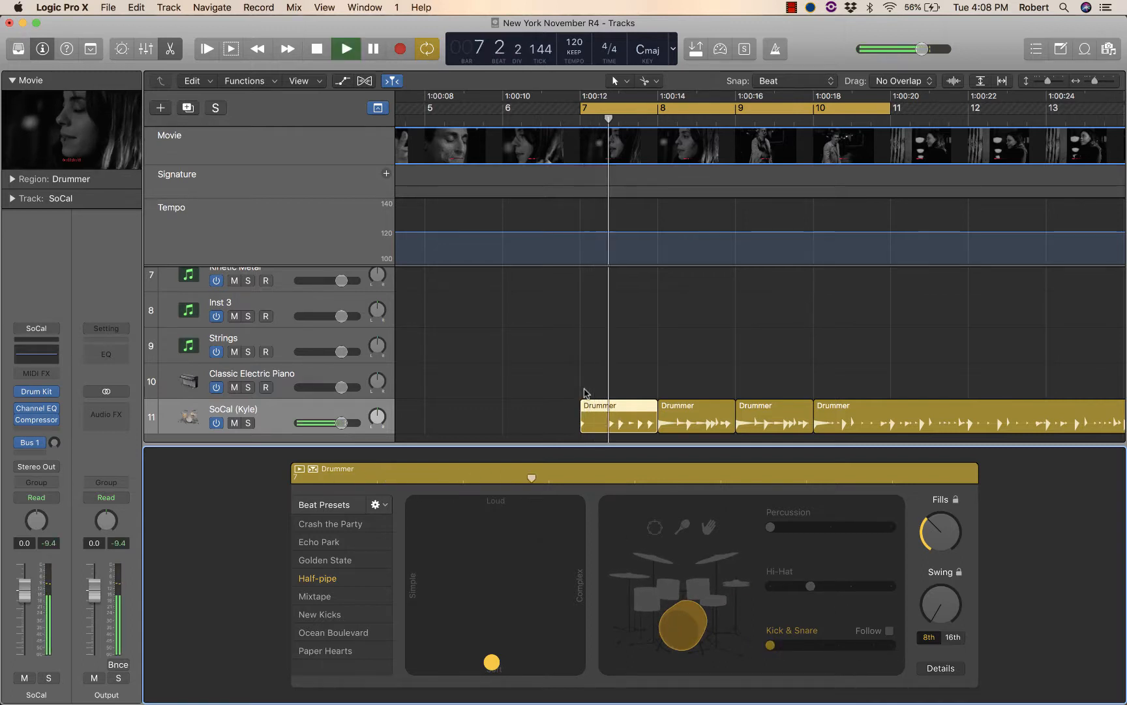
{"action": "key", "text": "space"}
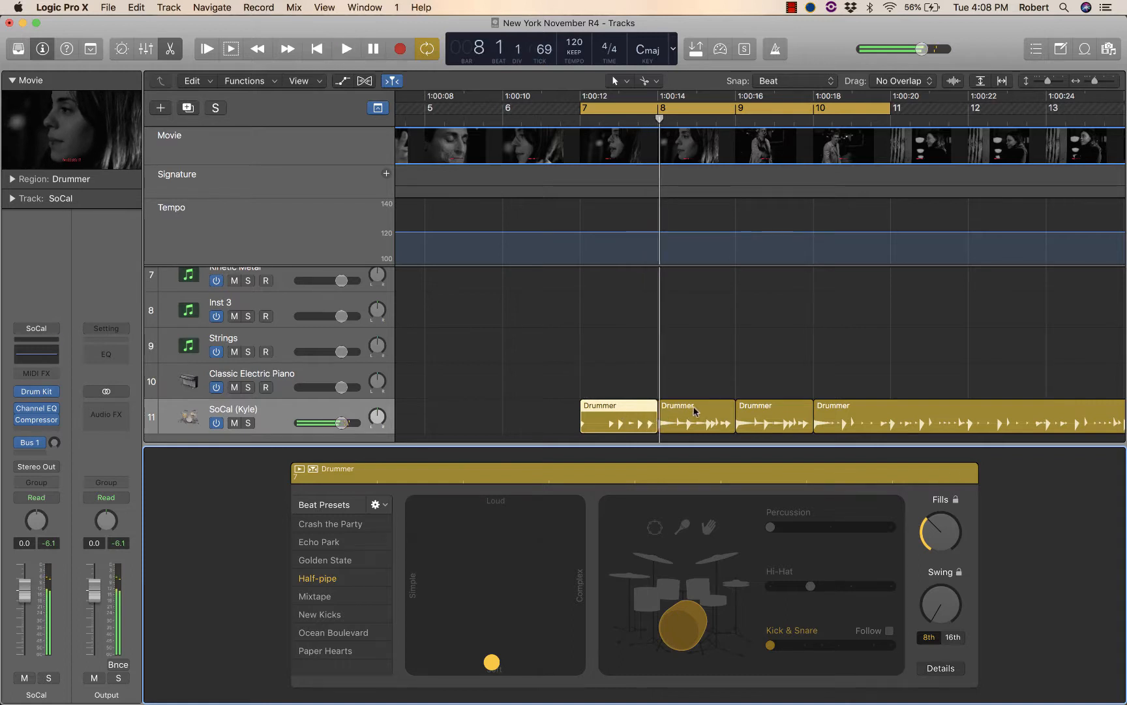
Make the bar 8 Drummer region as soft as possible and the bar 7 region simpler.
{"action": "left_click", "coordinate": [695, 411]}
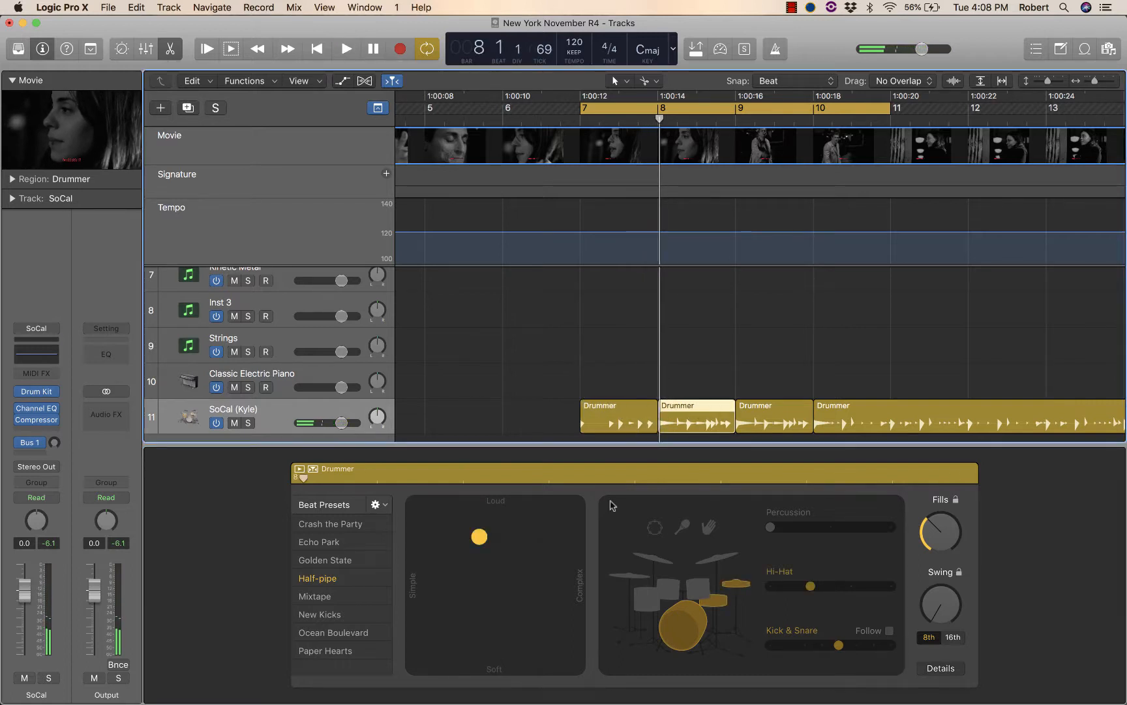
{"action": "left_click_drag", "start_coordinate": [477, 543], "coordinate": [500, 701]}
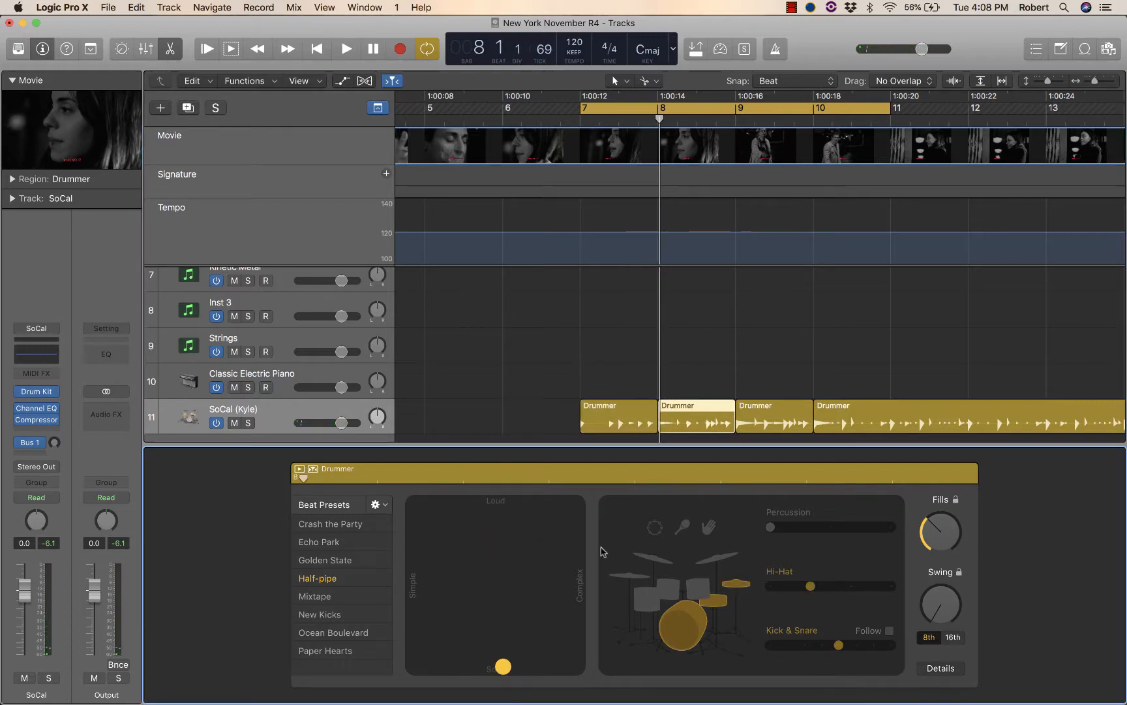
{"action": "left_click", "coordinate": [624, 415]}
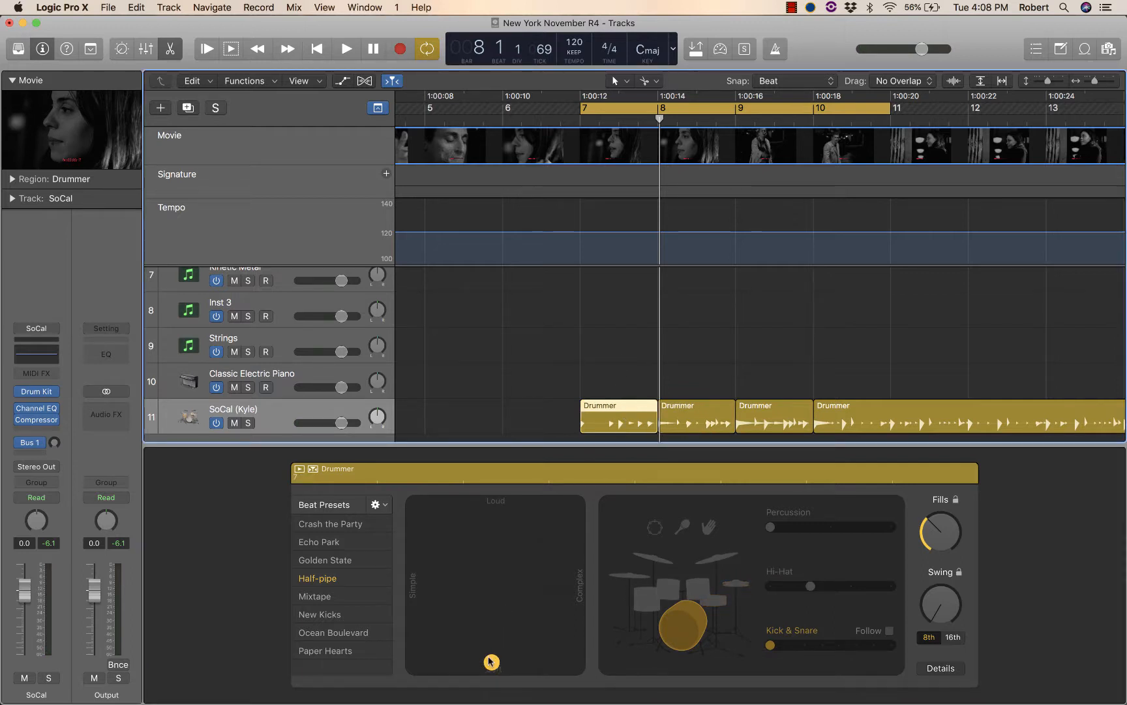
{"action": "left_click_drag", "start_coordinate": [491, 661], "coordinate": [435, 668]}
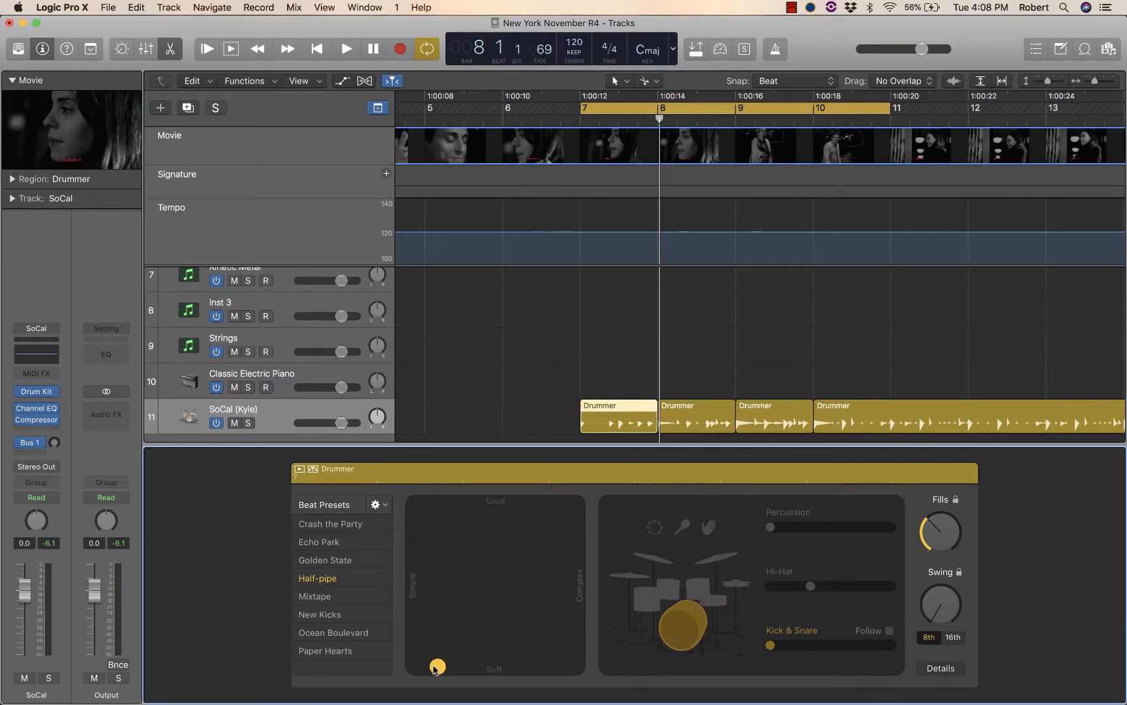
Make the bar 8 Drummer region simpler and set its Kick & Snare pattern to 3.
{"action": "left_click", "coordinate": [679, 421]}
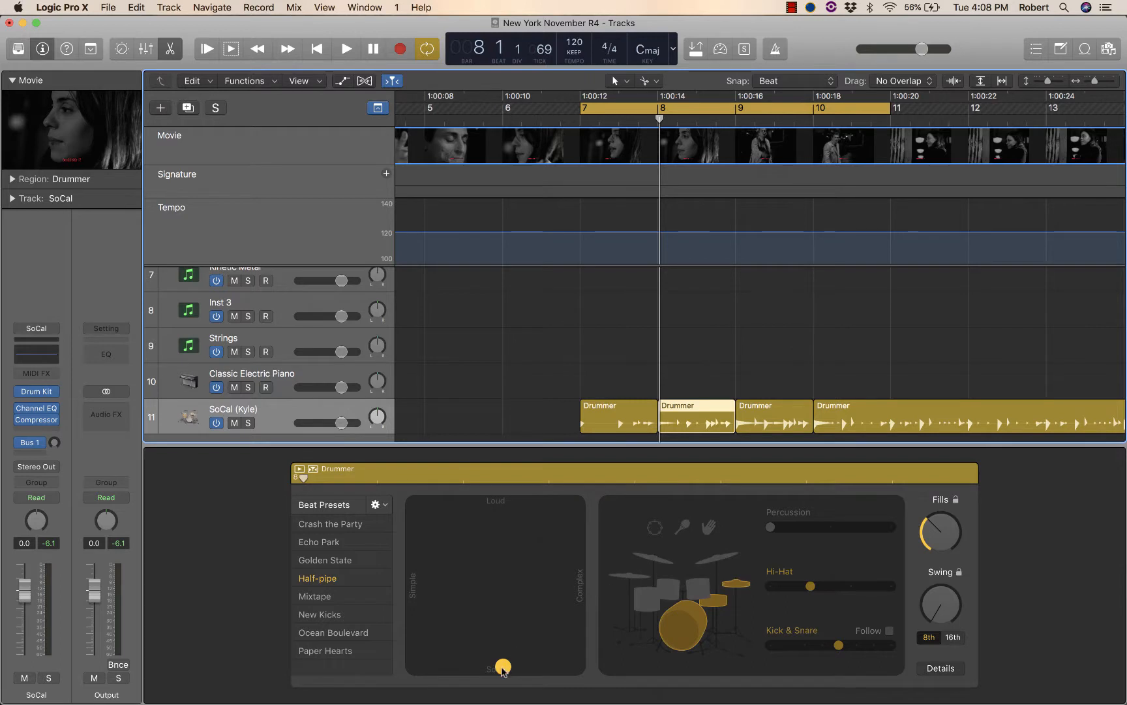
{"action": "left_click_drag", "start_coordinate": [504, 665], "coordinate": [453, 666]}
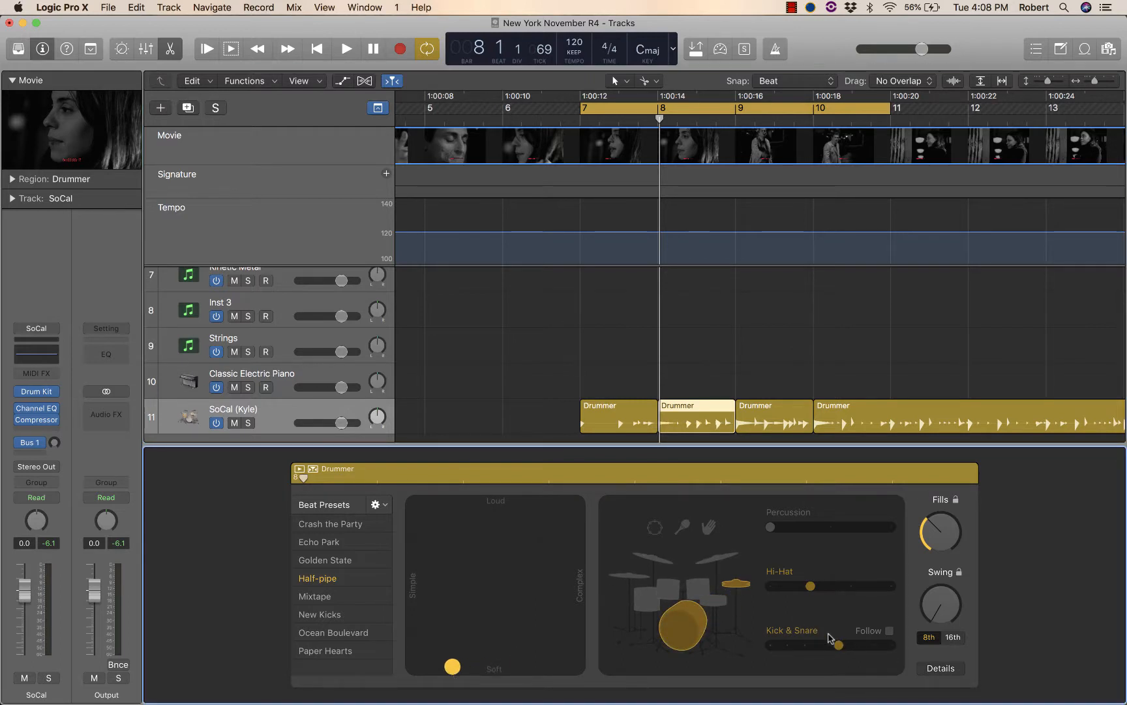
{"action": "left_click_drag", "start_coordinate": [839, 645], "coordinate": [800, 645]}
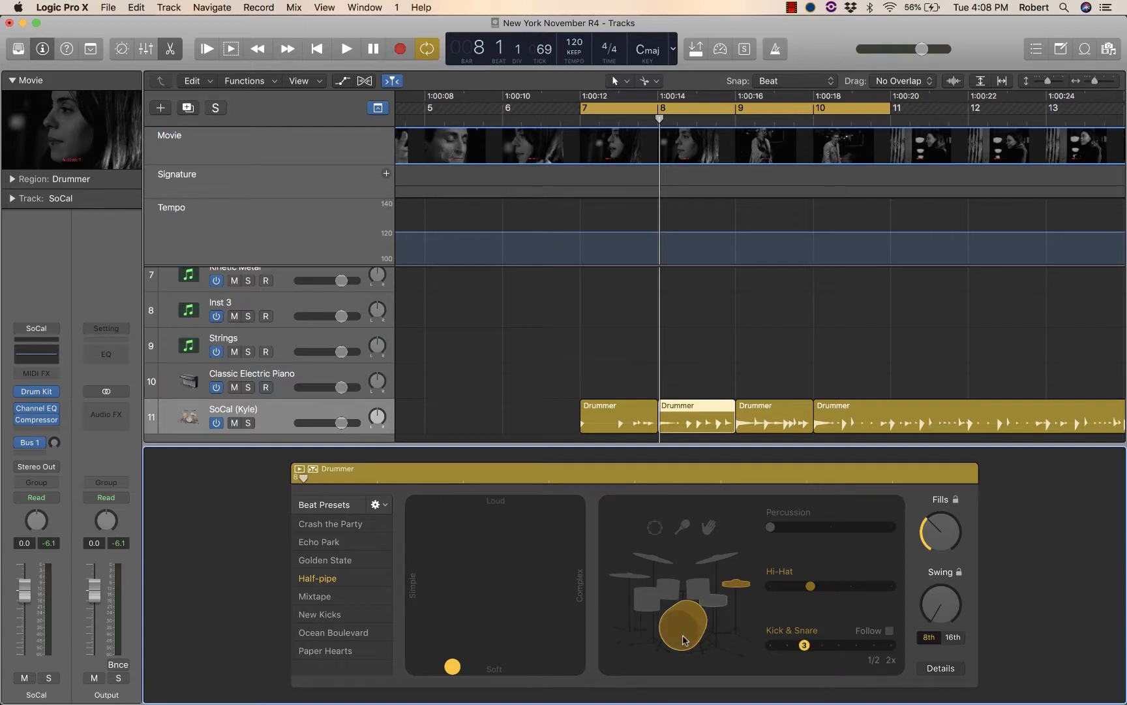
Compare the drummer settings of the bar 7 and bar 8 regions and play them back in the cycle.
{"action": "left_click", "coordinate": [616, 425]}
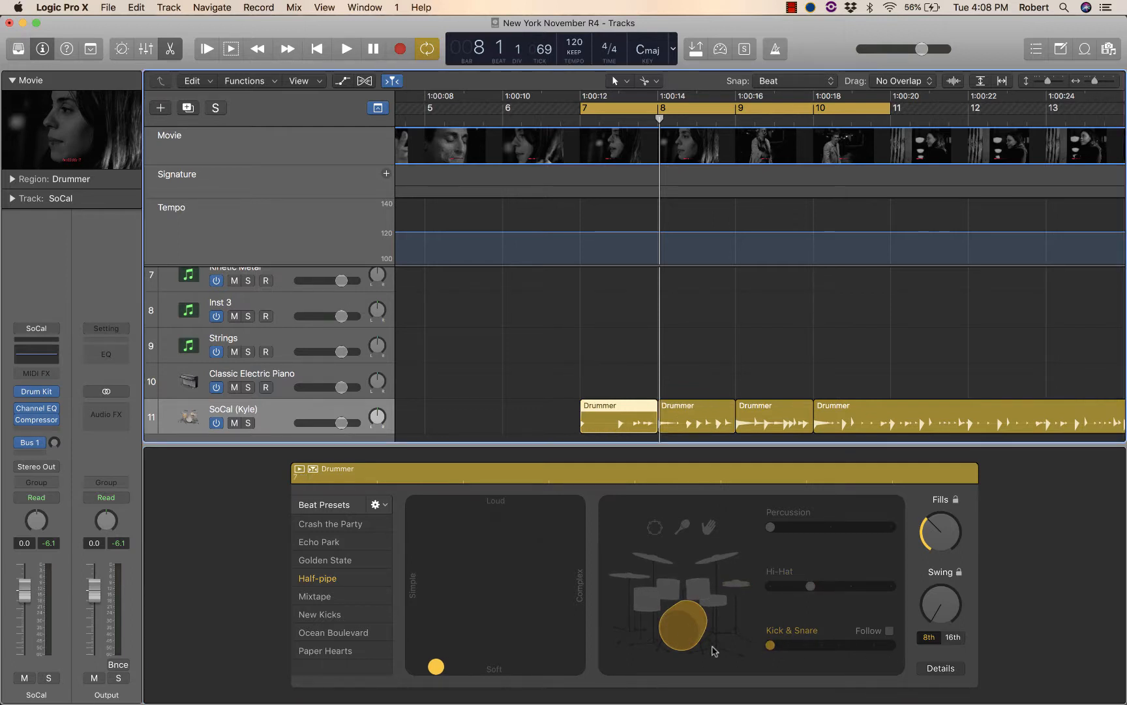
{"action": "left_click", "coordinate": [704, 408]}
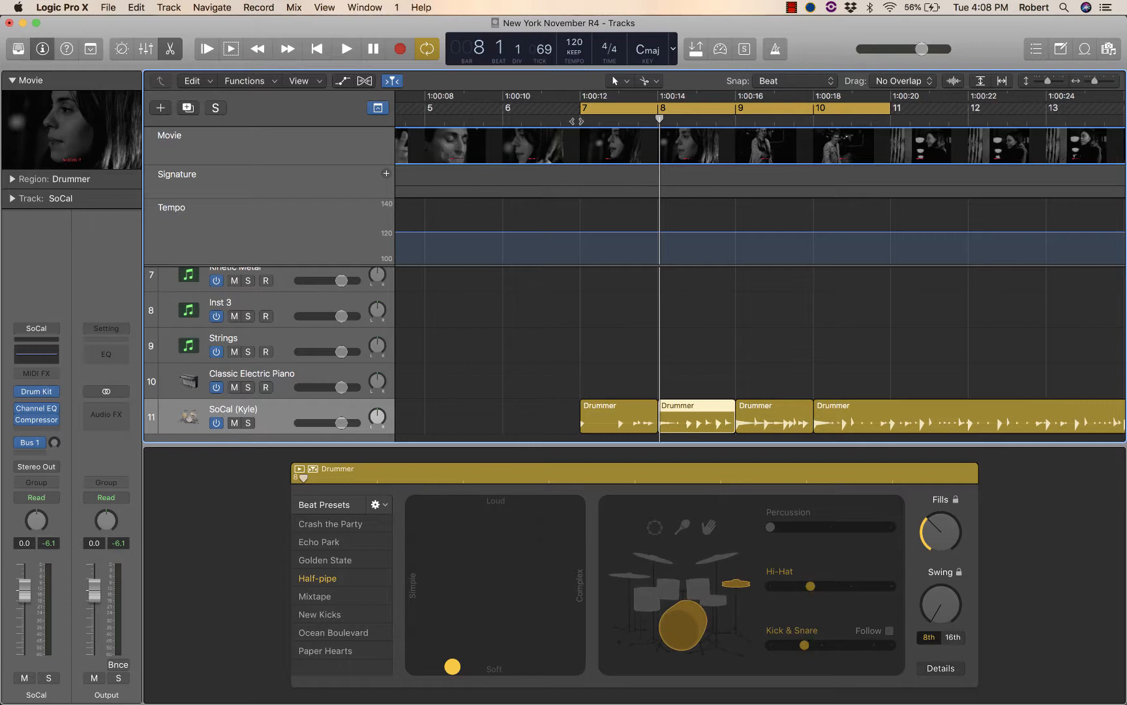
{"action": "key", "text": "space"}
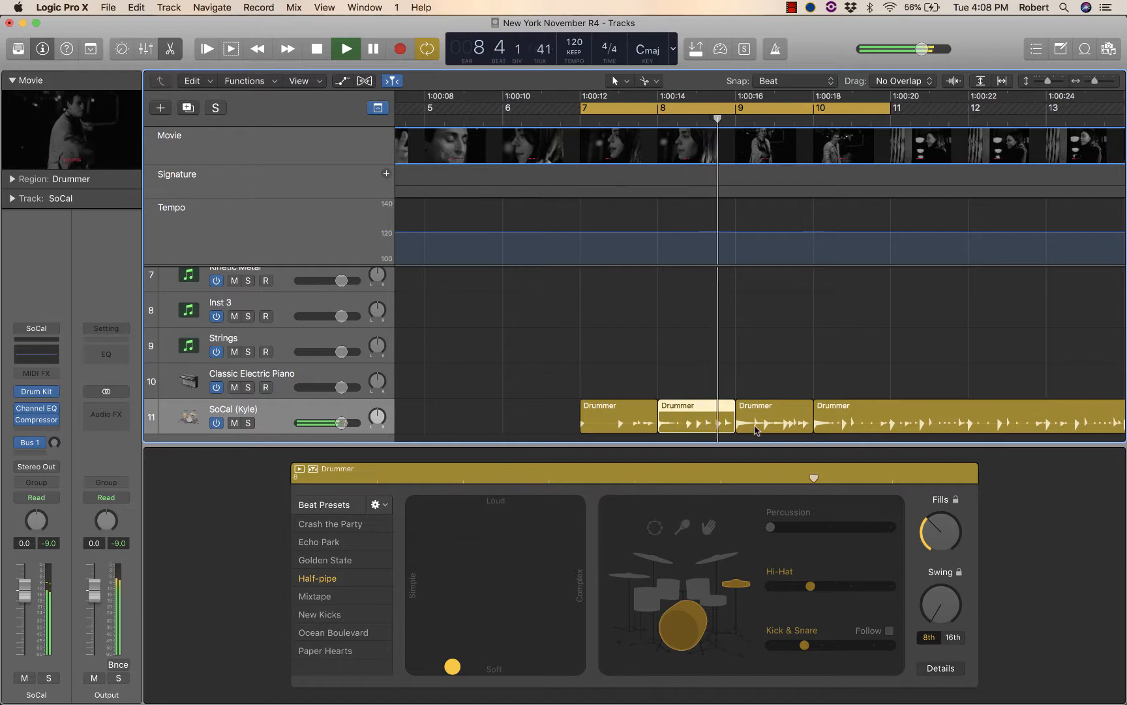
{"action": "key", "text": "space"}
Delete the Drummer regions that start at bars 9 and 10.
{"action": "left_click", "coordinate": [768, 420]}
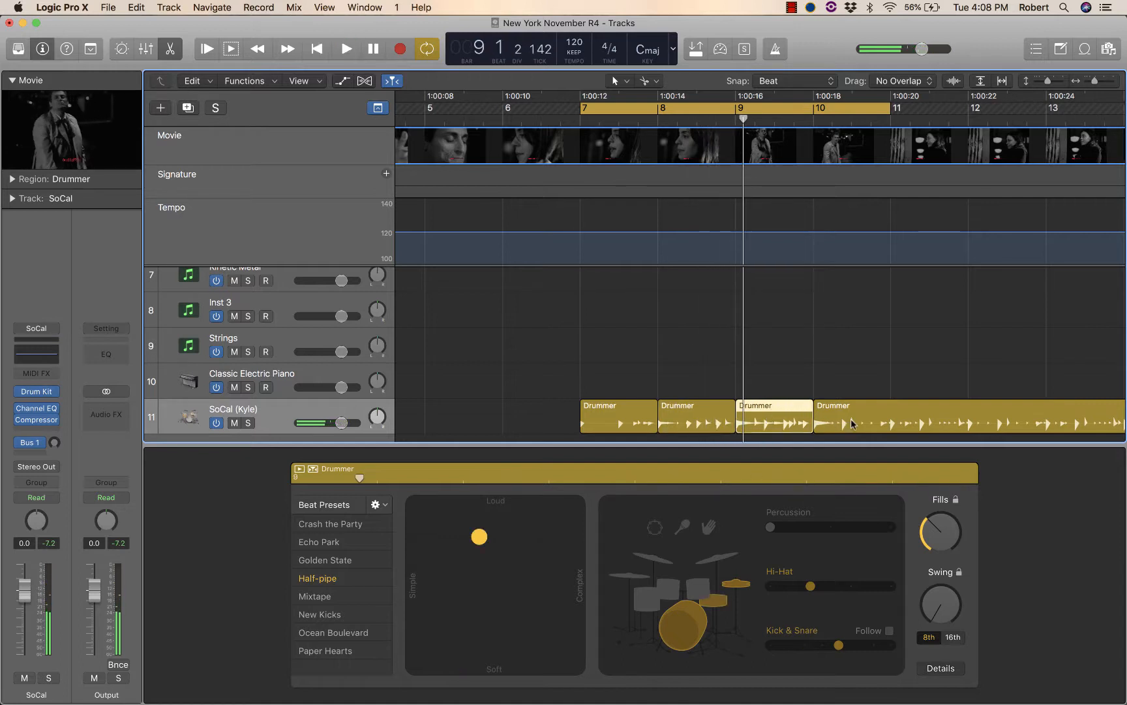
{"action": "left_click", "coordinate": [851, 418]}
{"action": "key", "text": "Delete"}
{"action": "left_click", "coordinate": [800, 422]}
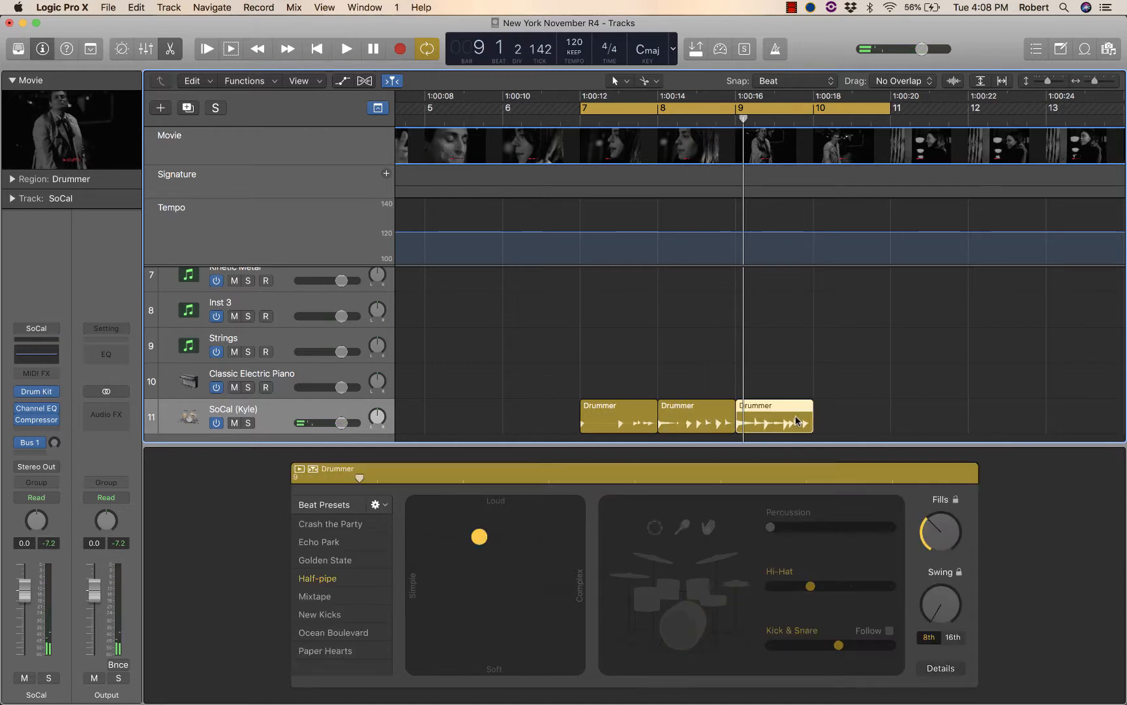
{"action": "key", "text": "Delete"}
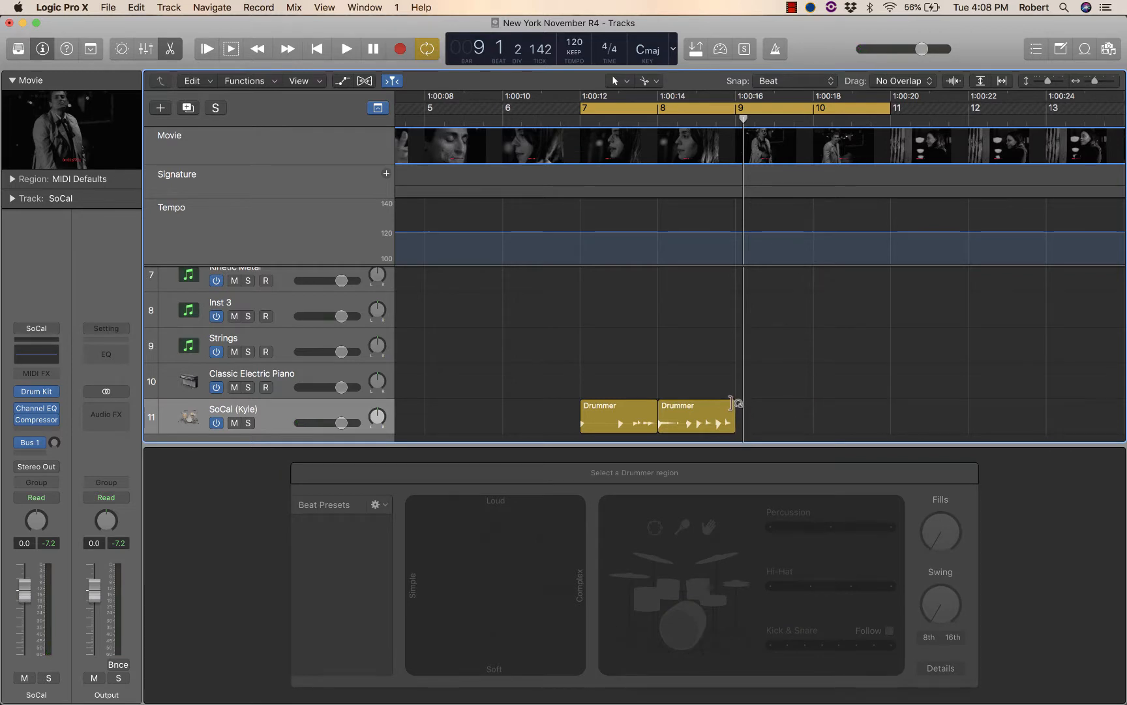
Loop the bar 8 Drummer region up to bar 11 and undo the loop.
{"action": "left_click_drag", "start_coordinate": [732, 403], "coordinate": [886, 410]}
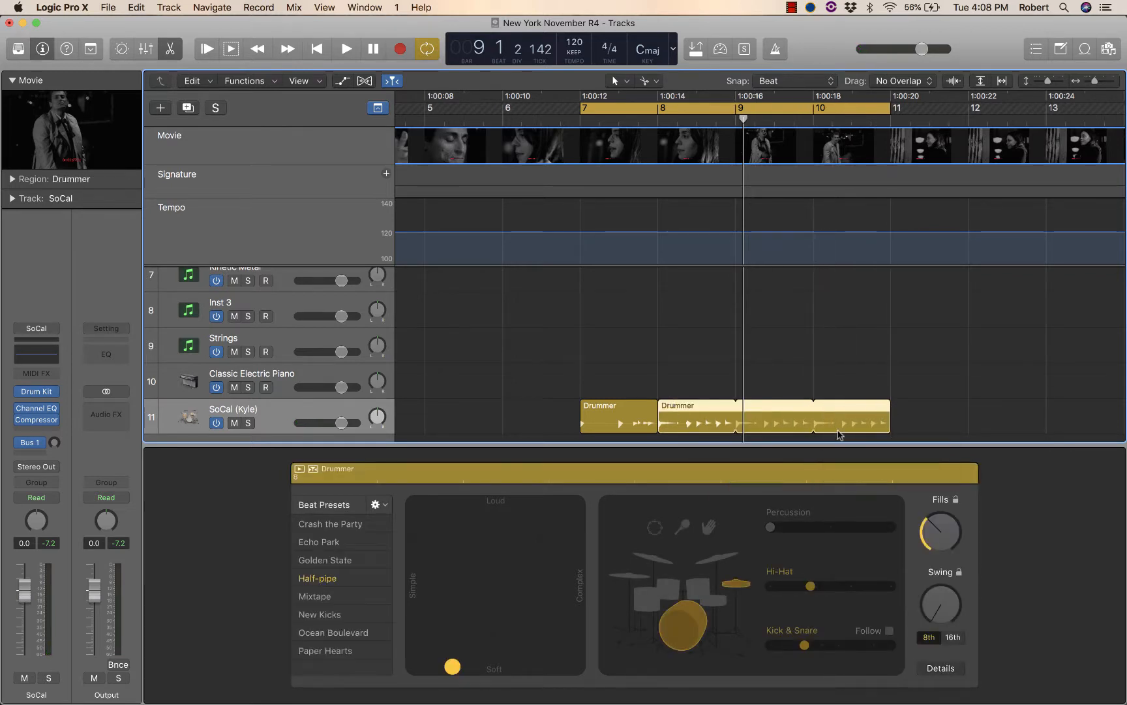
{"action": "key", "text": "super+z"}
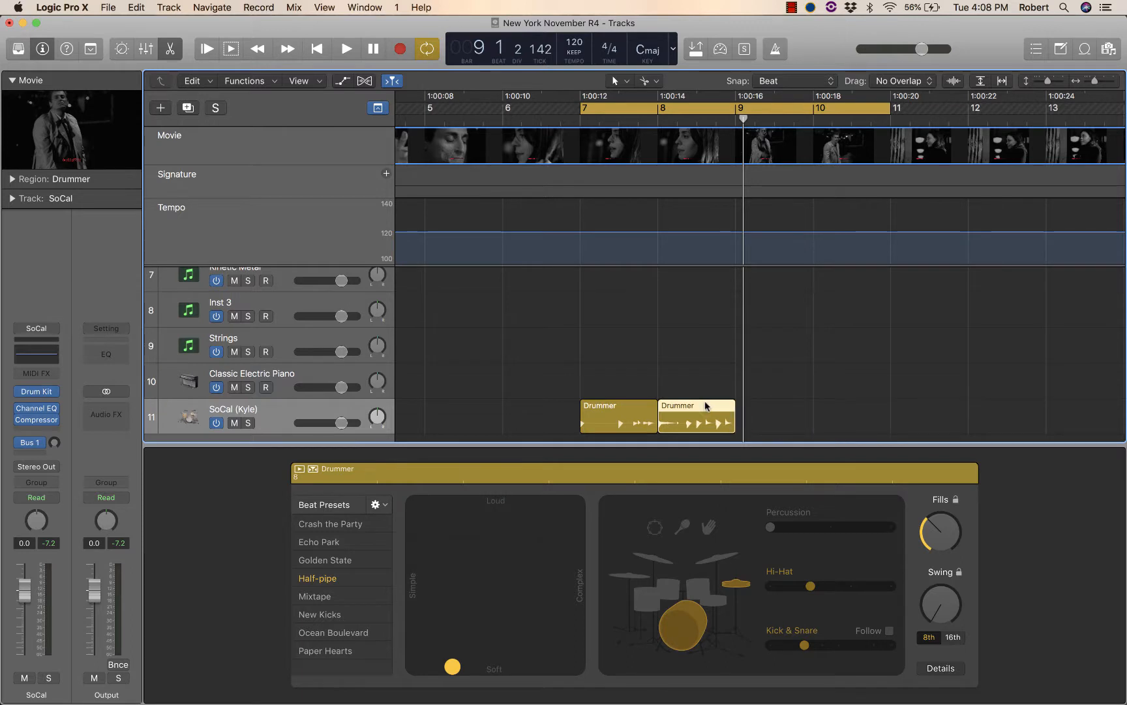
Copy the bar 8 Drummer region to bars 9 and 10.
{"action": "left_click_drag", "start_coordinate": [706, 405], "coordinate": [852, 419]}
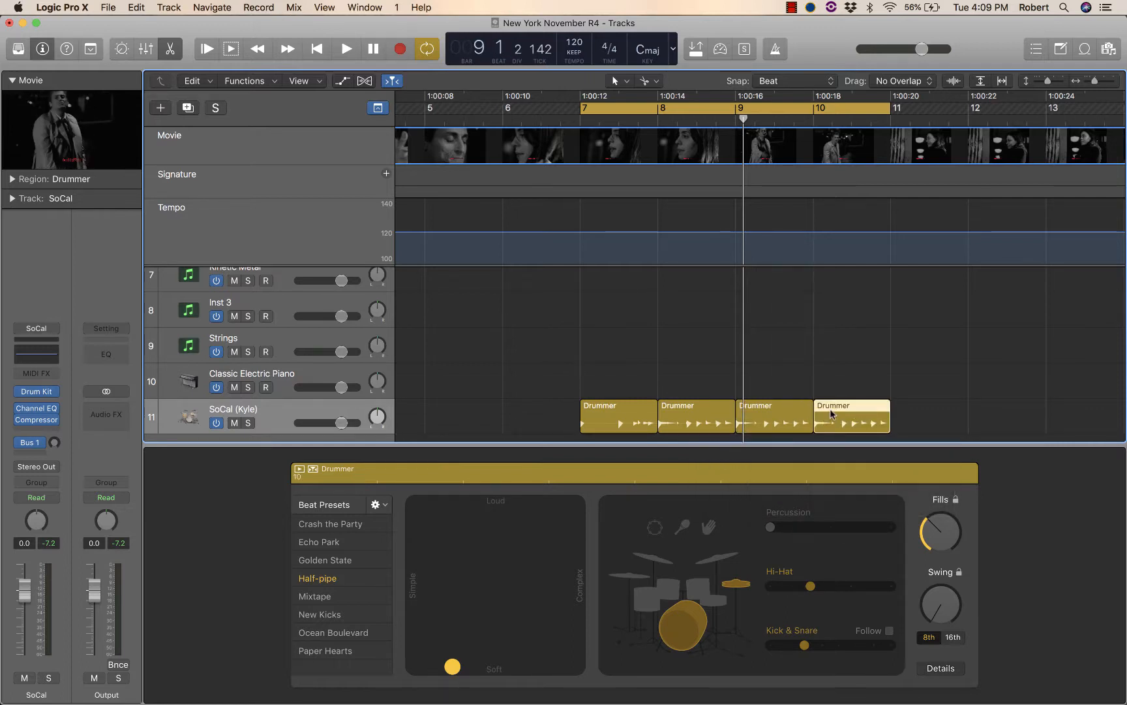
{"action": "left_click", "coordinate": [705, 413]}
{"action": "left_click", "coordinate": [738, 413]}
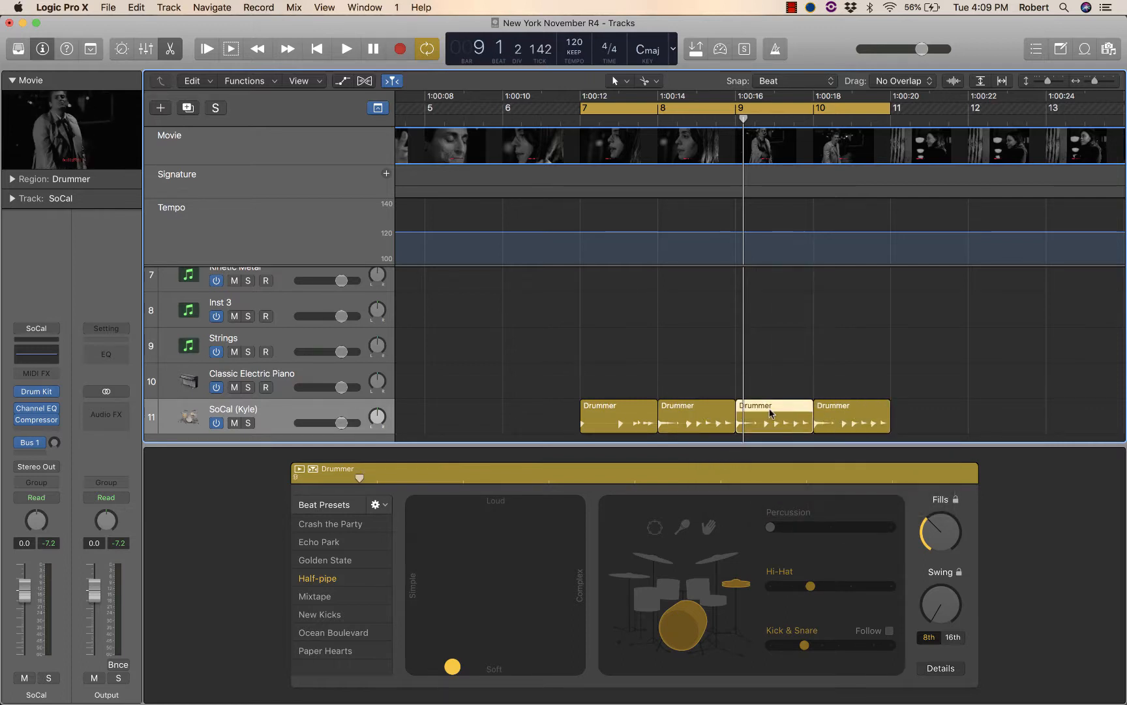
{"action": "left_click", "coordinate": [872, 416]}
Switch the bar 9 Drummer region's pattern from hi-hat to cymbals.
{"action": "left_click", "coordinate": [790, 417]}
{"action": "left_click", "coordinate": [740, 594]}
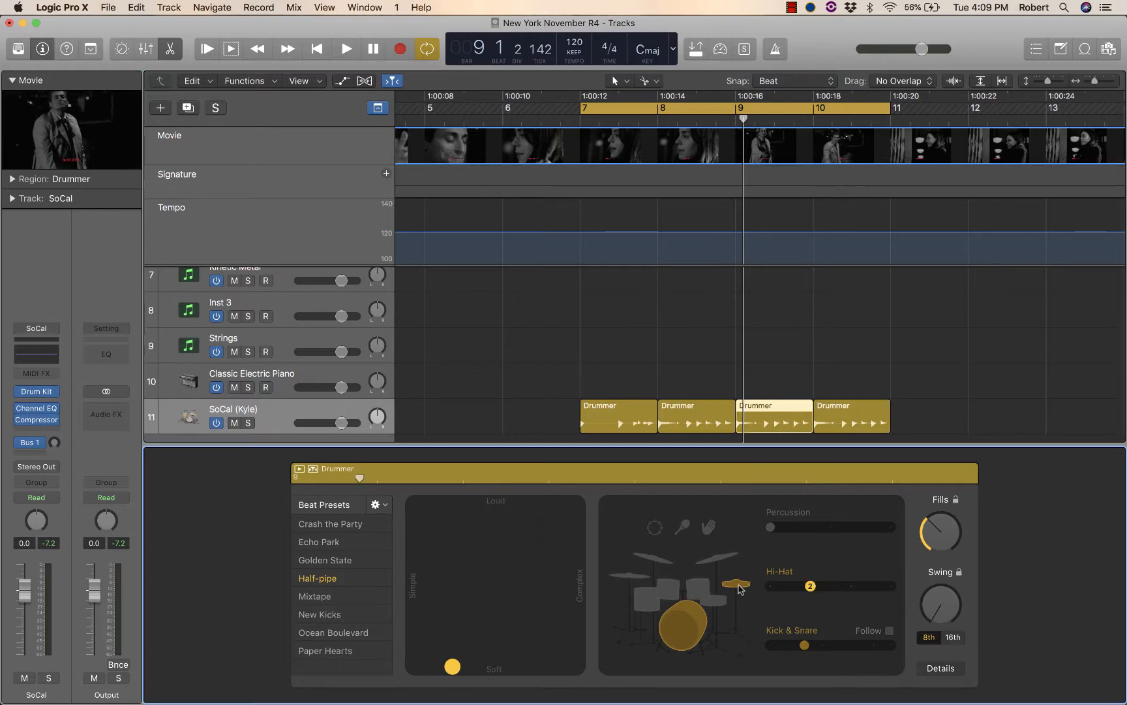
{"action": "left_click", "coordinate": [717, 556]}
Add handclaps to the bar 10 Drummer region and turn off its hi-hat.
{"action": "left_click", "coordinate": [861, 417]}
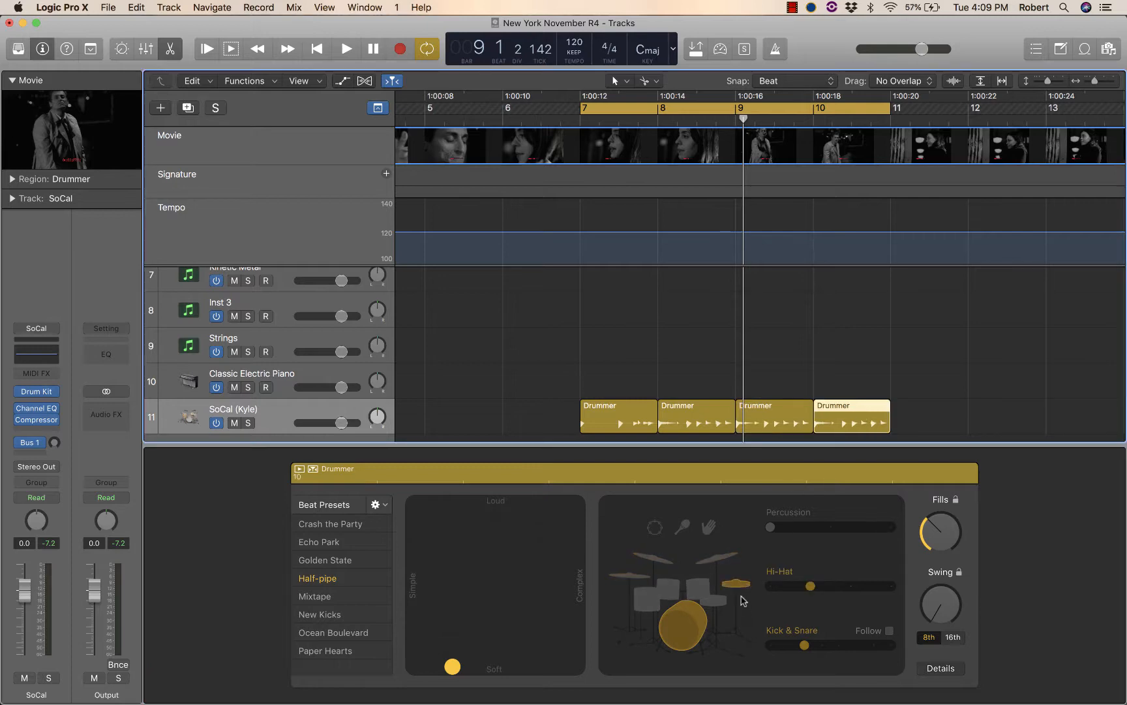
{"action": "left_click", "coordinate": [713, 531]}
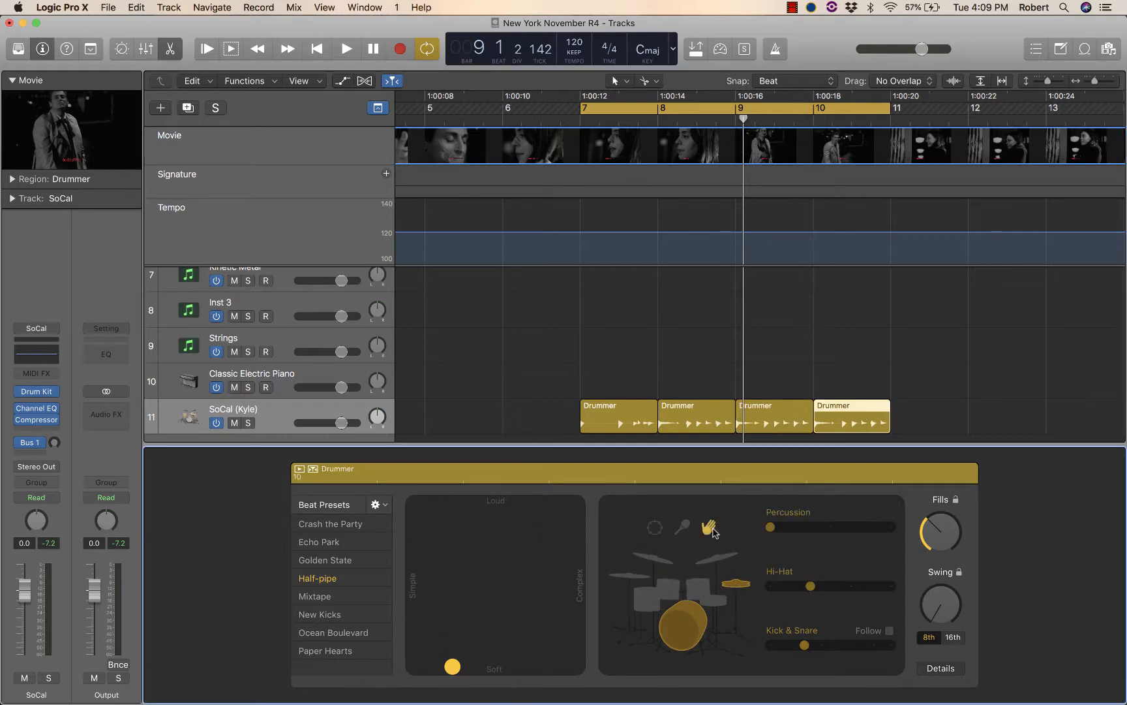
{"action": "left_click", "coordinate": [734, 582]}
Play back the four-bar drum pattern in the cycle while viewing the bar 9 and bar 10 region settings.
{"action": "key", "text": "space"}
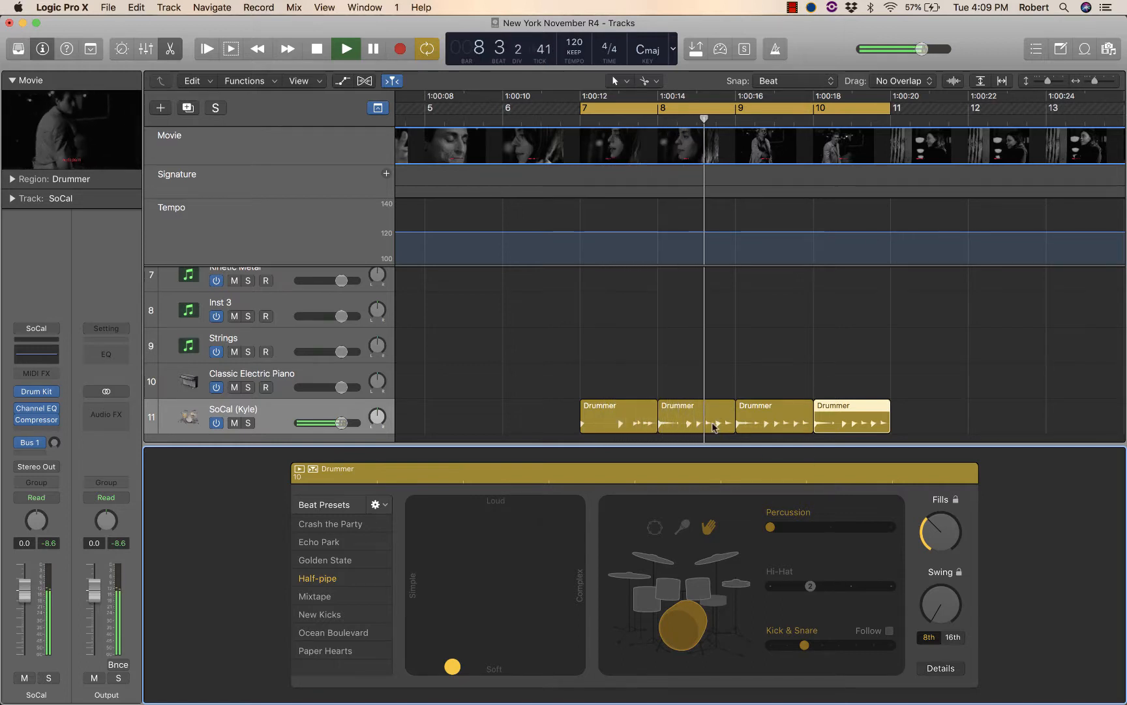
{"action": "left_click", "coordinate": [713, 427]}
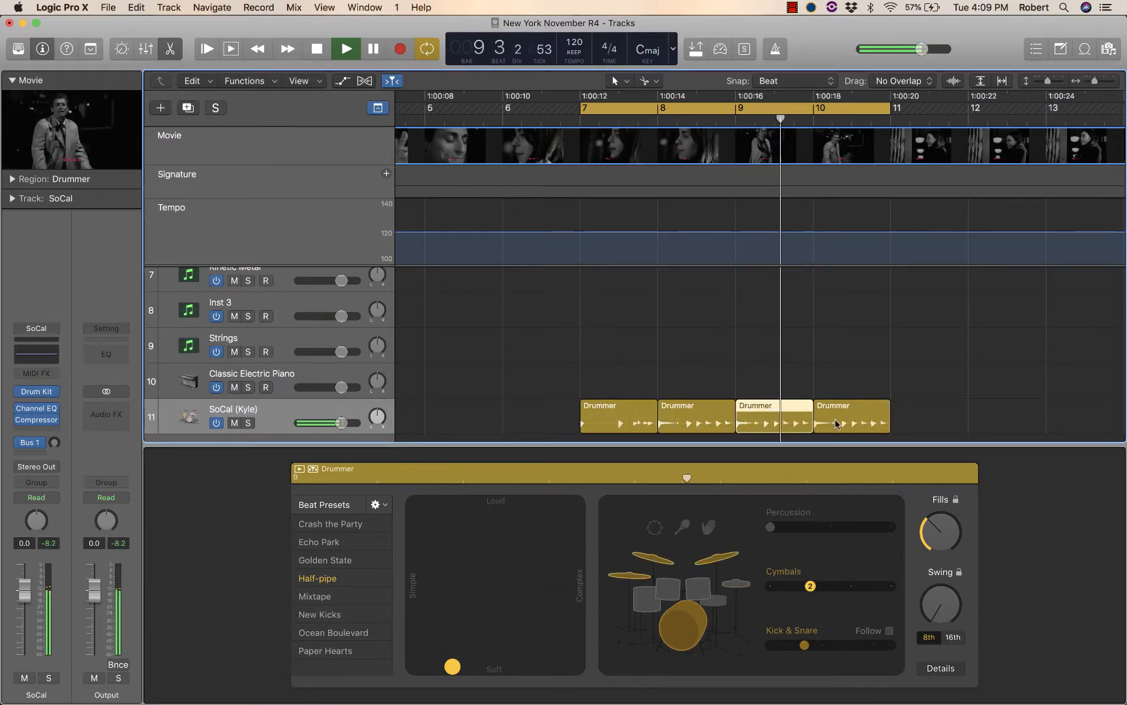
{"action": "left_click", "coordinate": [836, 424]}
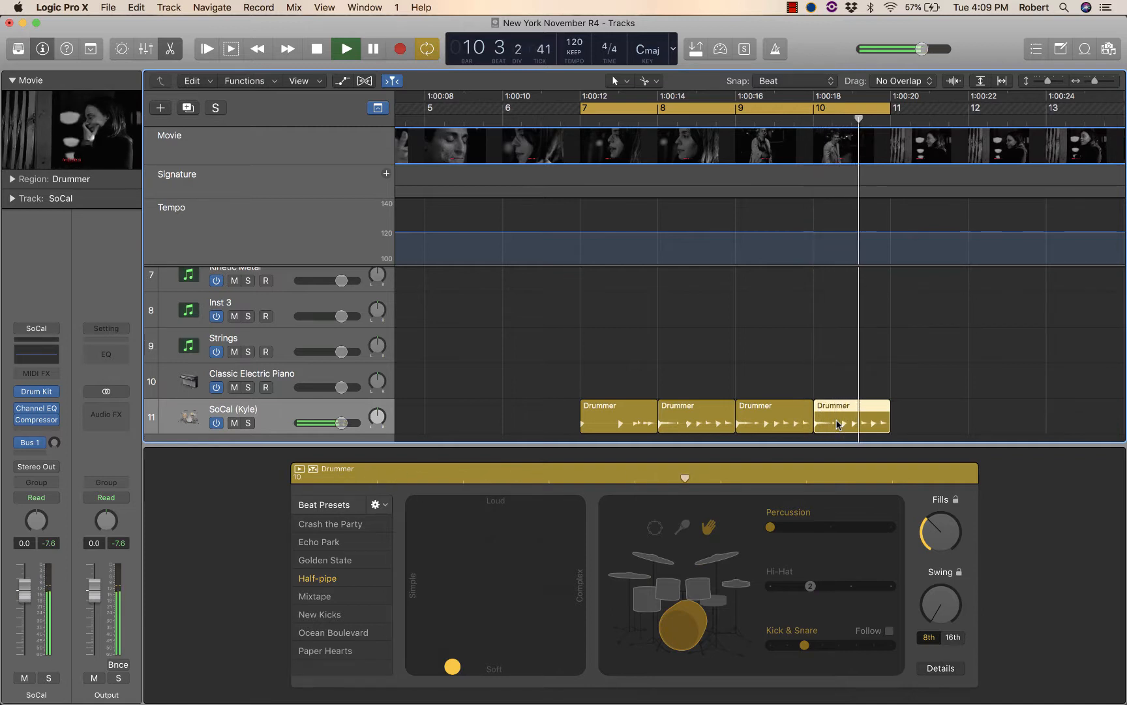
{"action": "key", "text": "space"}
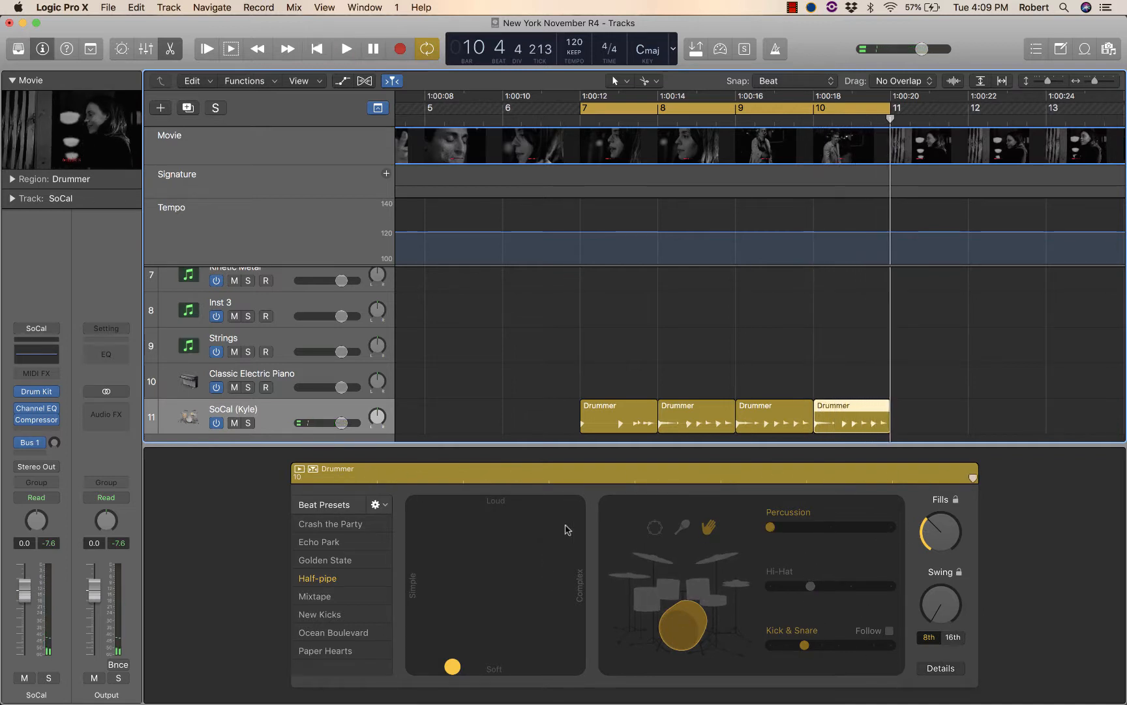
Enable toms in the bar 10 Drummer region, and switch the bar 9 region from cymbals to toms with the kick turned off.
{"action": "left_click", "coordinate": [659, 599]}
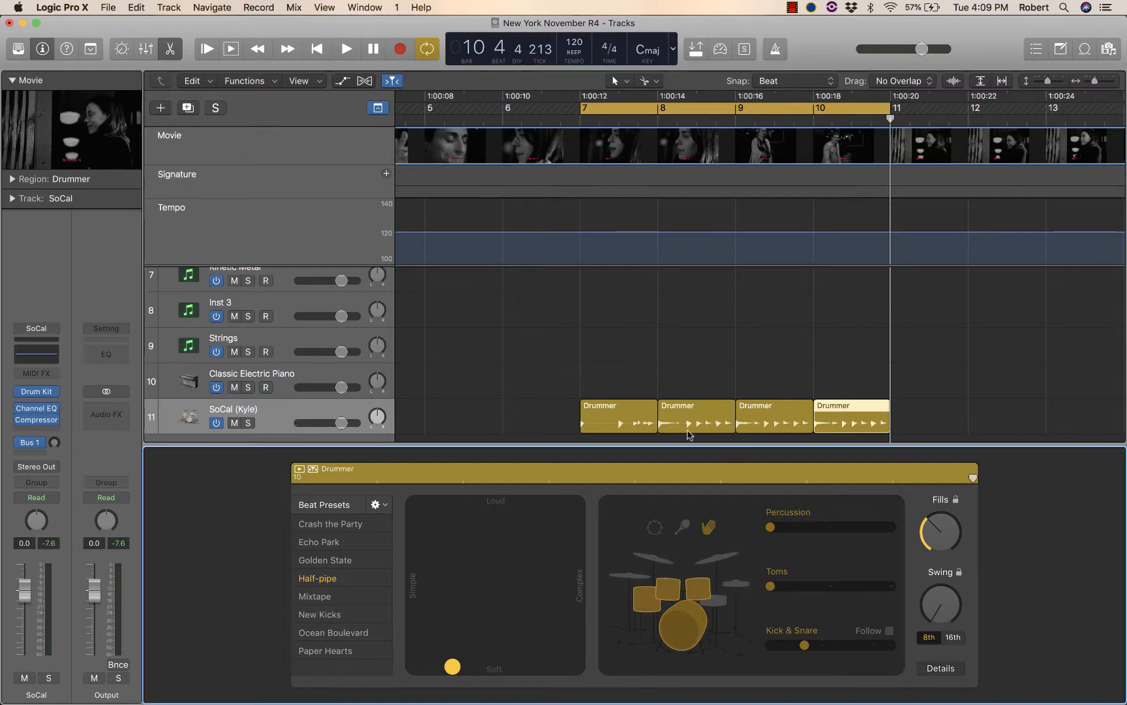
{"action": "left_click", "coordinate": [772, 419]}
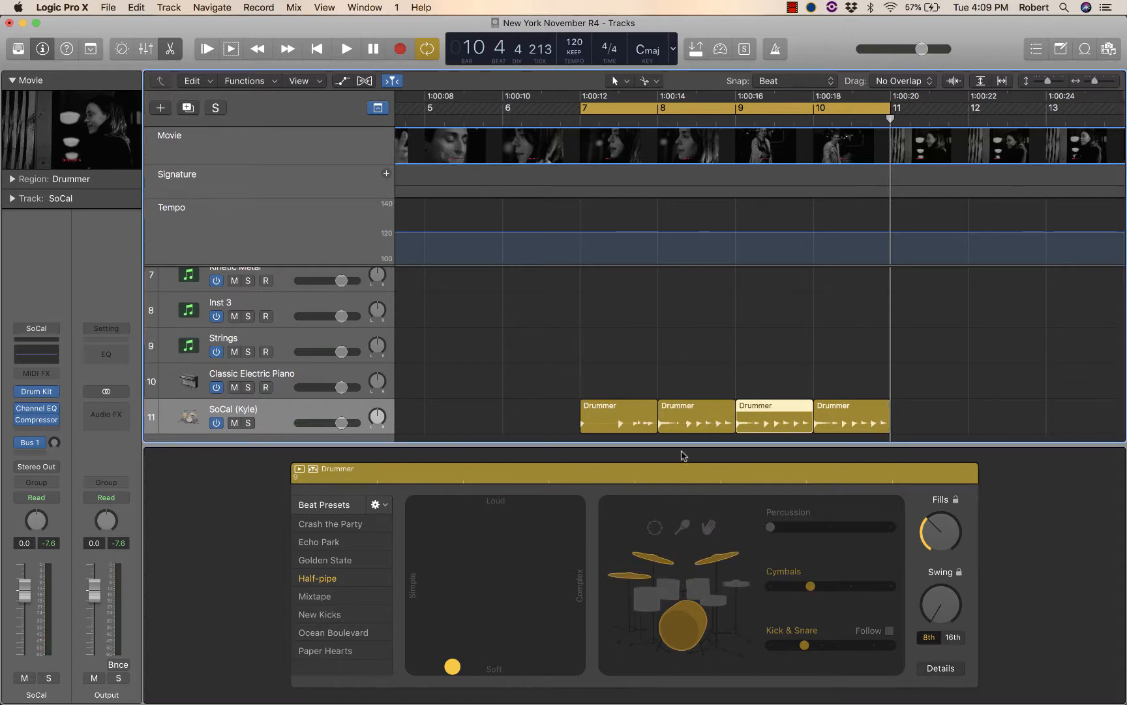
{"action": "left_click", "coordinate": [721, 421]}
{"action": "left_click", "coordinate": [761, 415]}
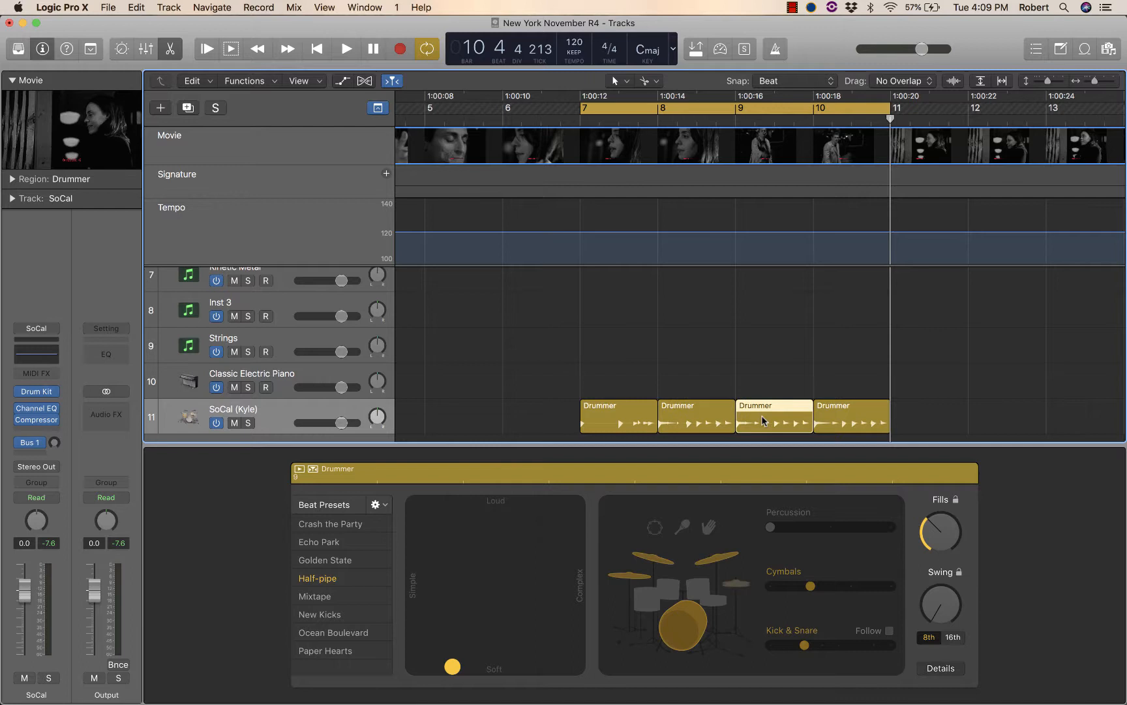
{"action": "left_click", "coordinate": [698, 587]}
{"action": "left_click", "coordinate": [684, 628]}
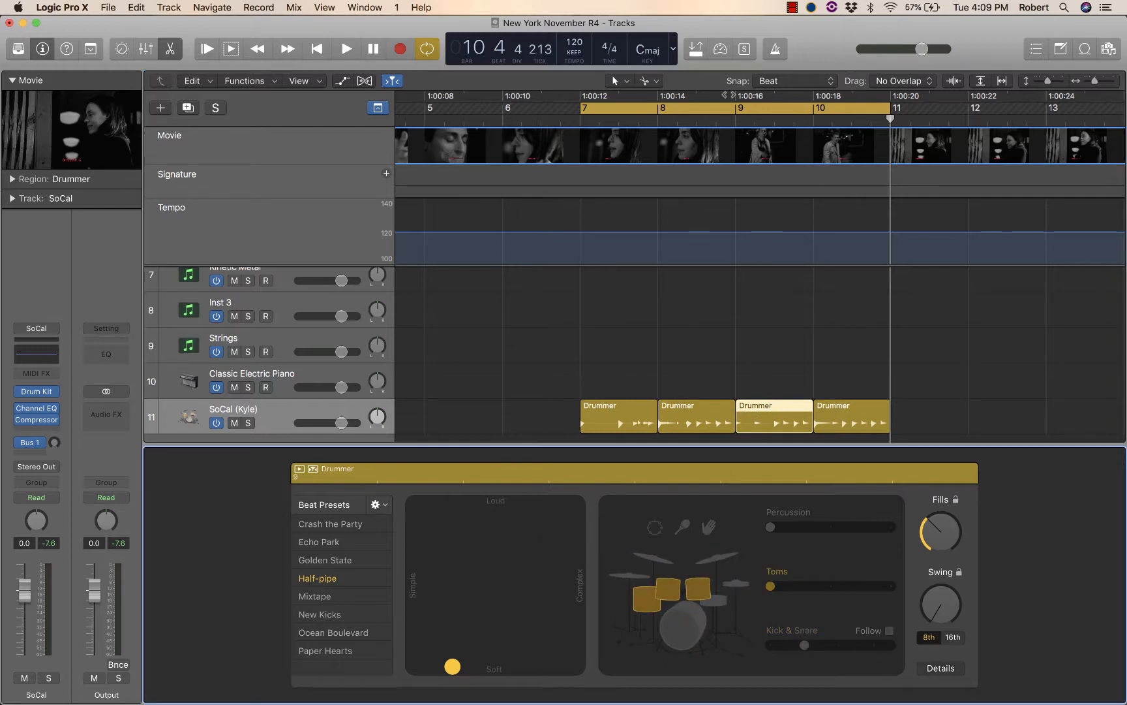
Play back the drum pattern with the cycle shifted to start at bar 8, and return the cycle to start at bar 7.
{"action": "left_click", "coordinate": [705, 118]}
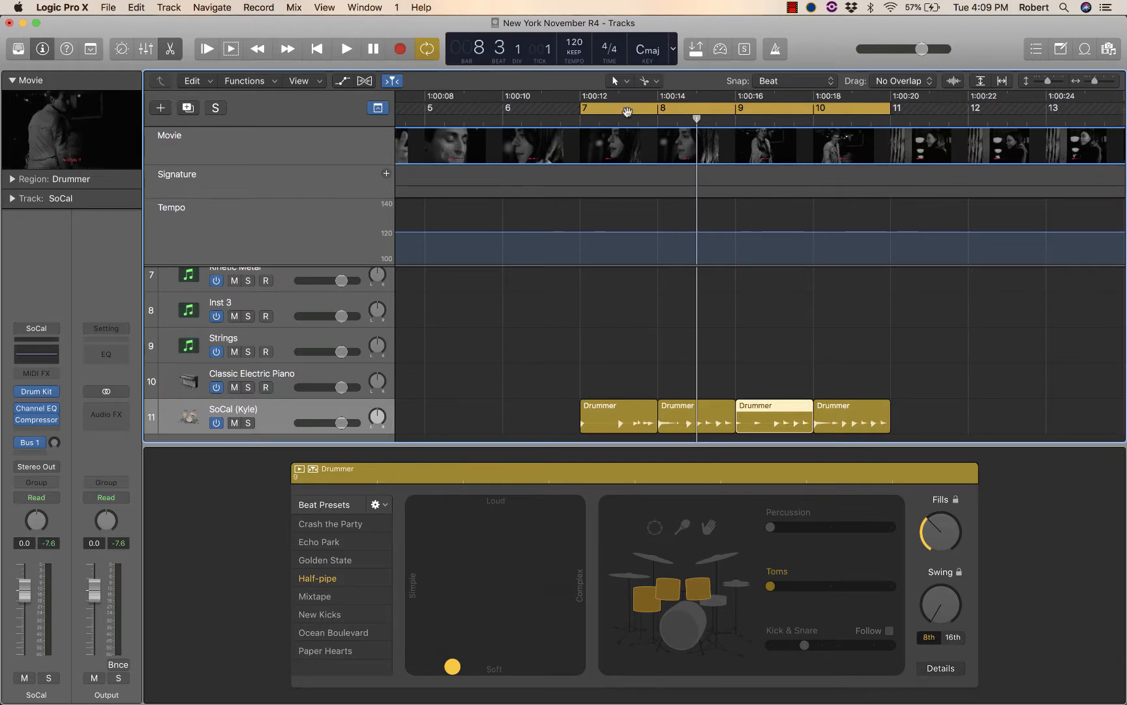
{"action": "left_click_drag", "start_coordinate": [627, 112], "coordinate": [702, 112]}
{"action": "key", "text": "space"}
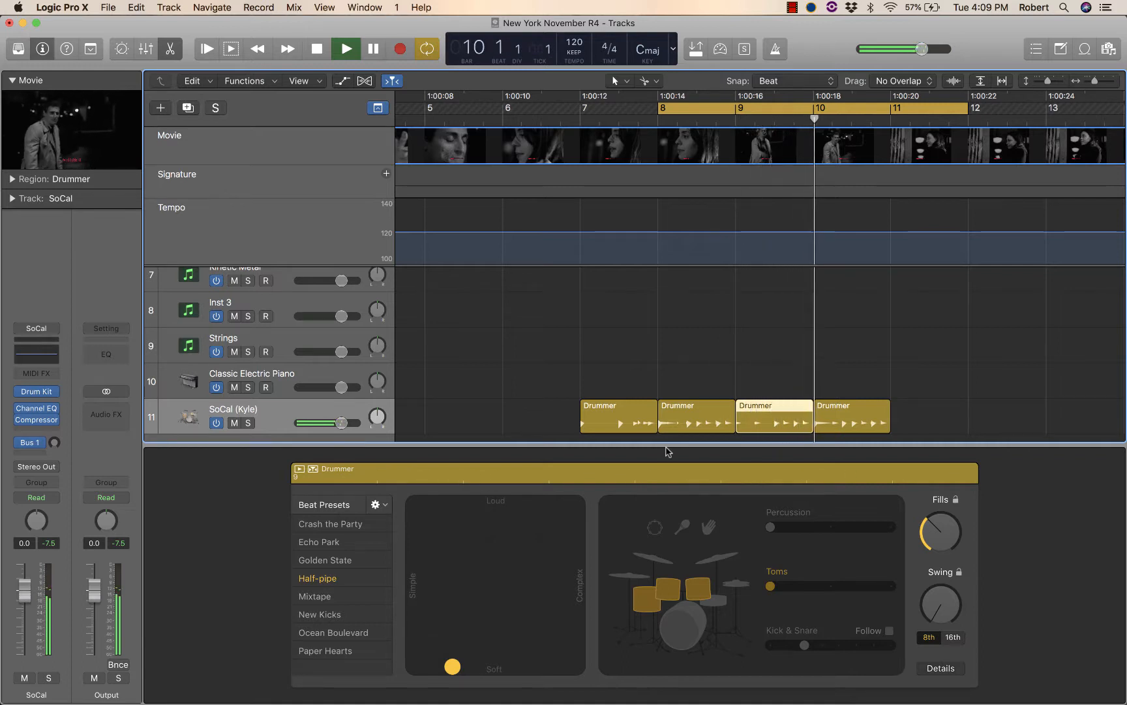
{"action": "key", "text": "space"}
{"action": "left_click_drag", "start_coordinate": [680, 110], "coordinate": [601, 111]}
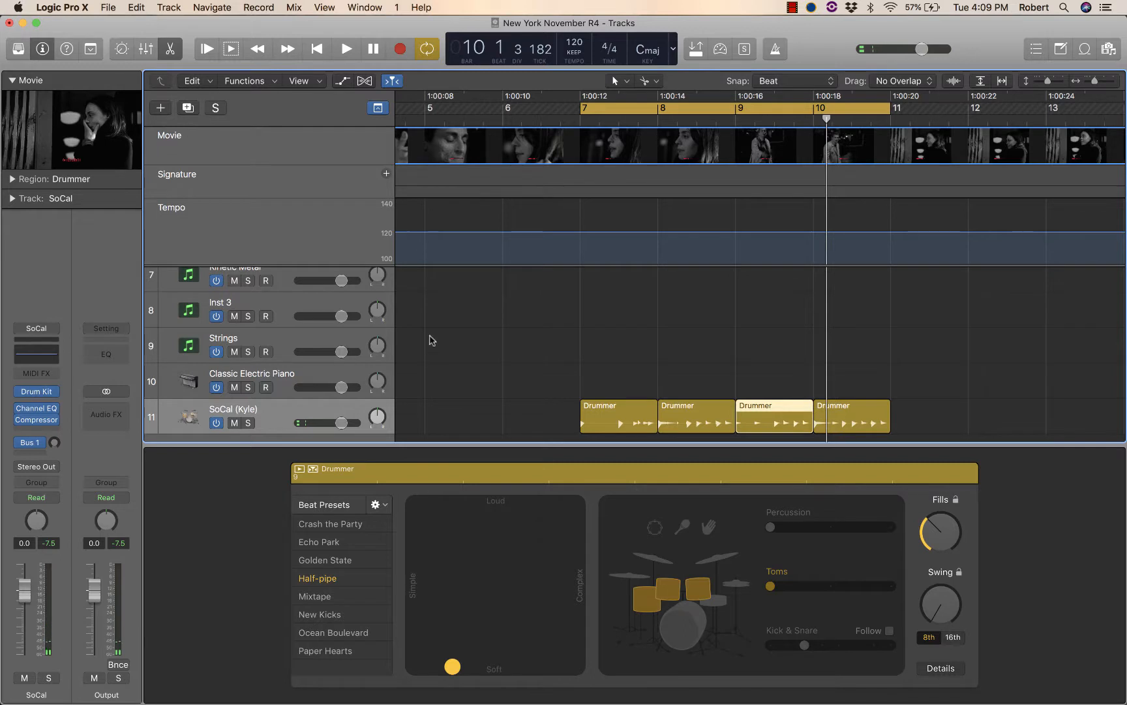
Lower the project's starting tempo to 111 BPM.
{"action": "scroll", "coordinate": [431, 339], "scroll_direction": "left", "scroll_amount": 10}
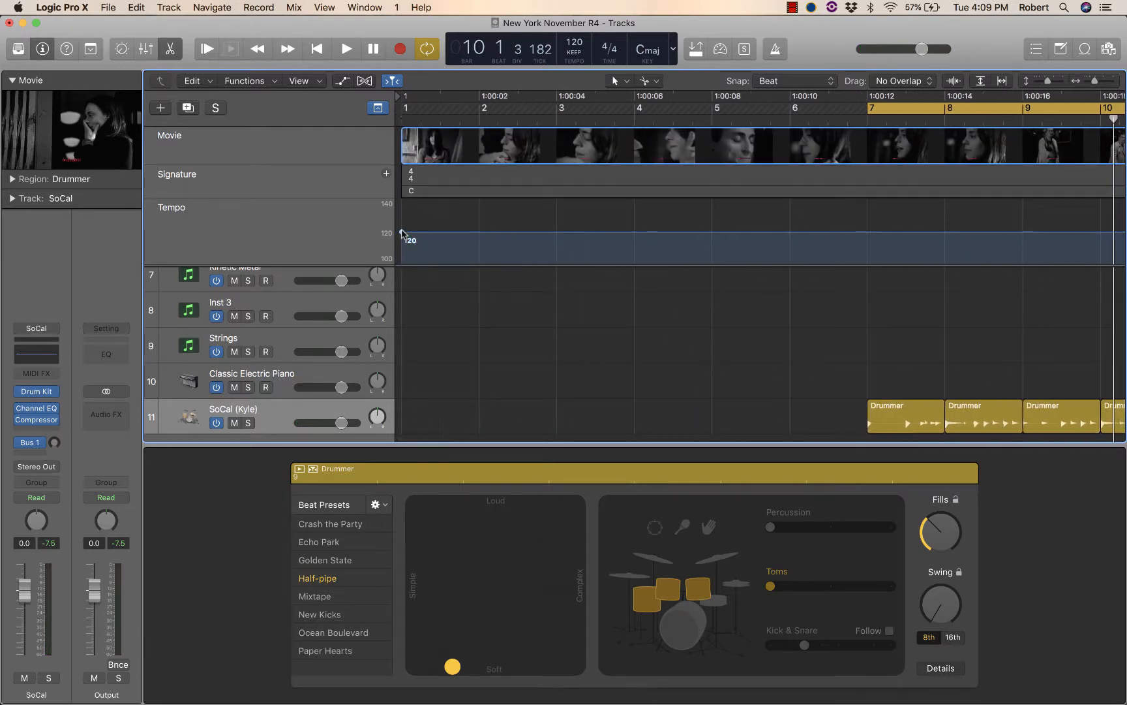
{"action": "left_click_drag", "start_coordinate": [402, 233], "coordinate": [401, 247]}
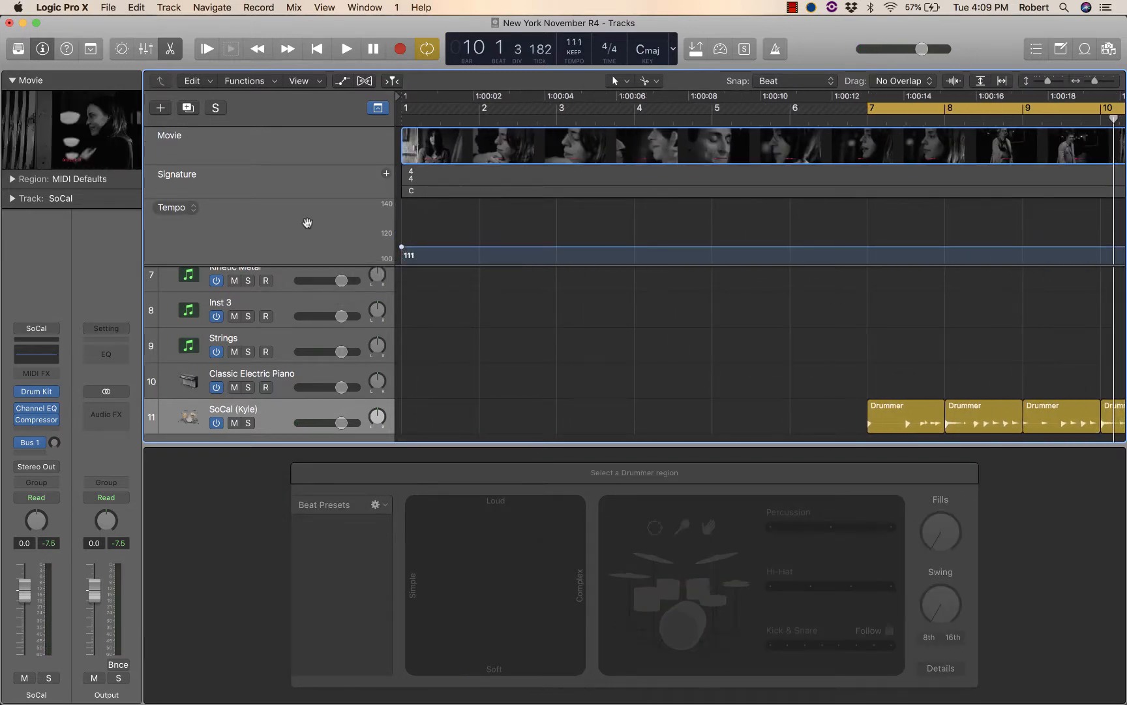
Hide the Tempo global track and show it again.
{"action": "right_click", "coordinate": [307, 223]}
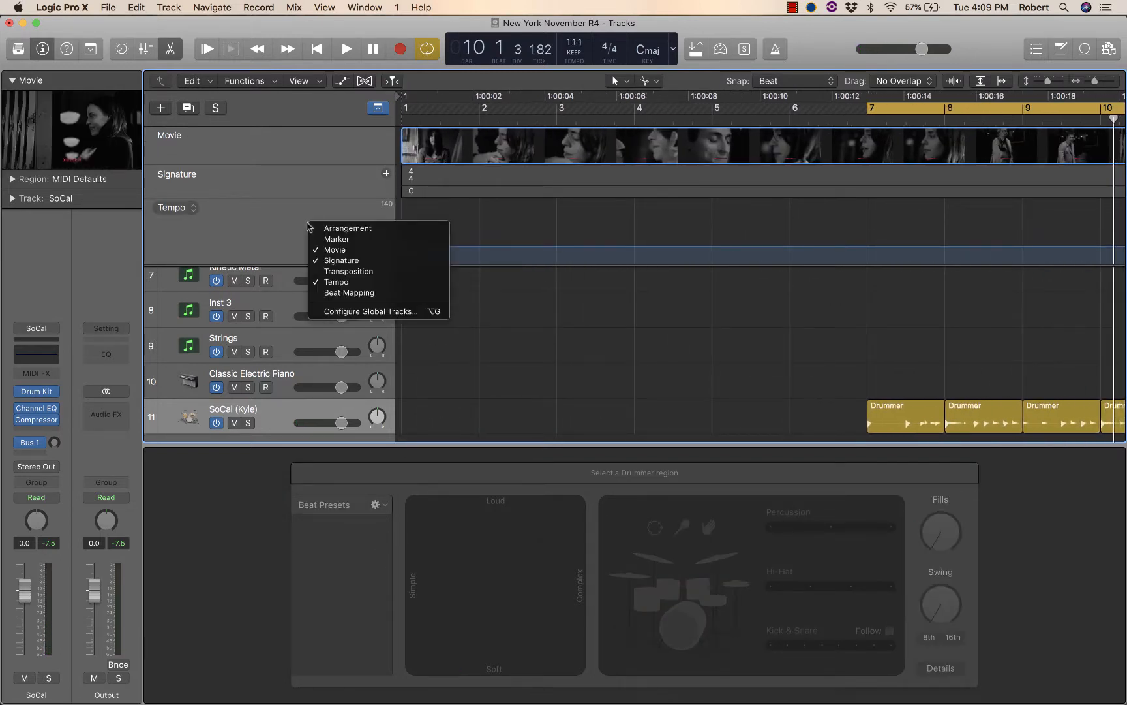
{"action": "left_click", "coordinate": [361, 286]}
{"action": "right_click", "coordinate": [330, 182]}
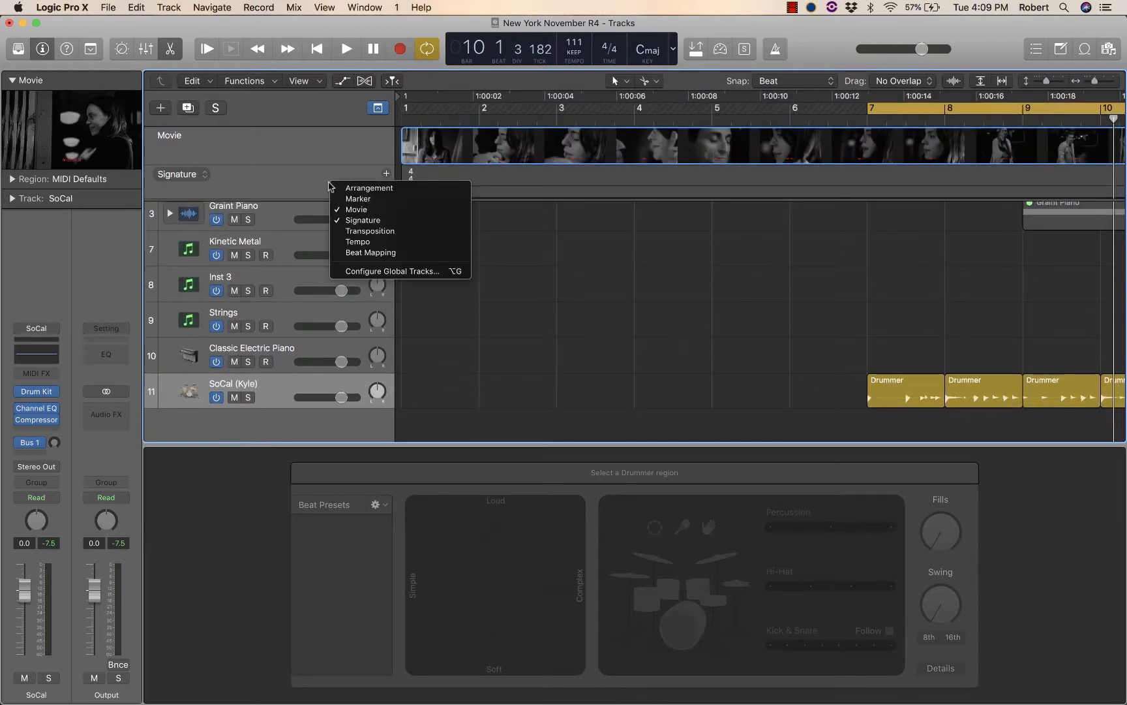
{"action": "left_click", "coordinate": [355, 241]}
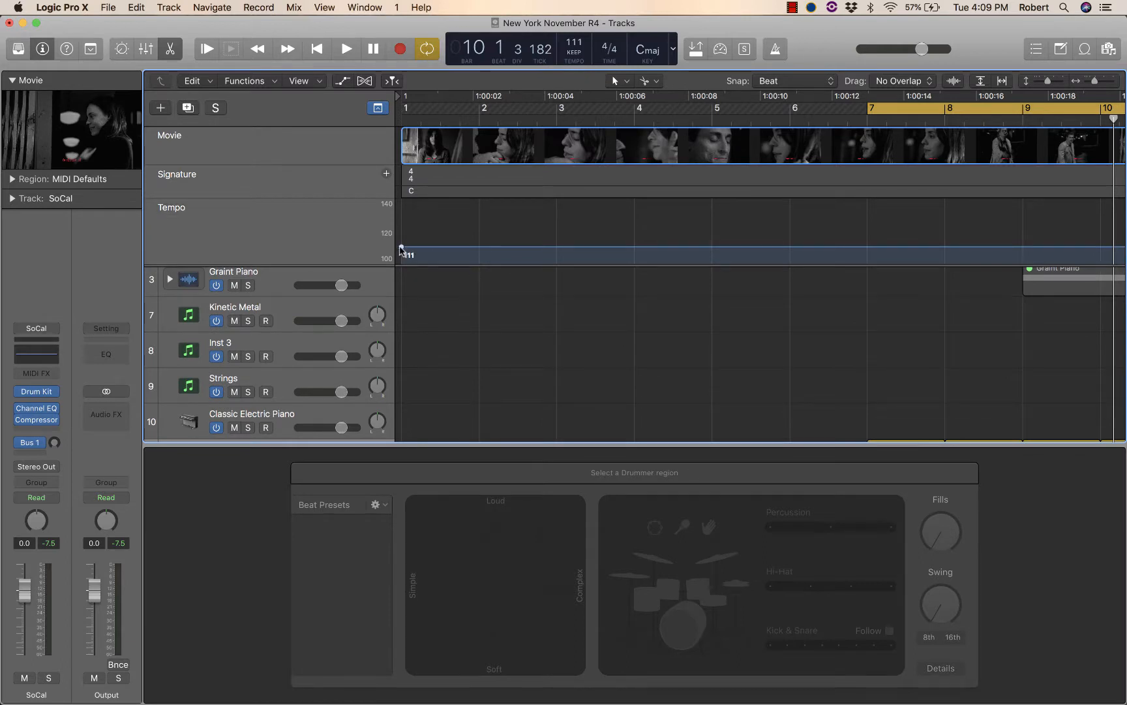
Lower the project's starting tempo to 99 BPM and move the playhead to bar 7 above the Drummer regions.
{"action": "left_click_drag", "start_coordinate": [400, 250], "coordinate": [402, 280]}
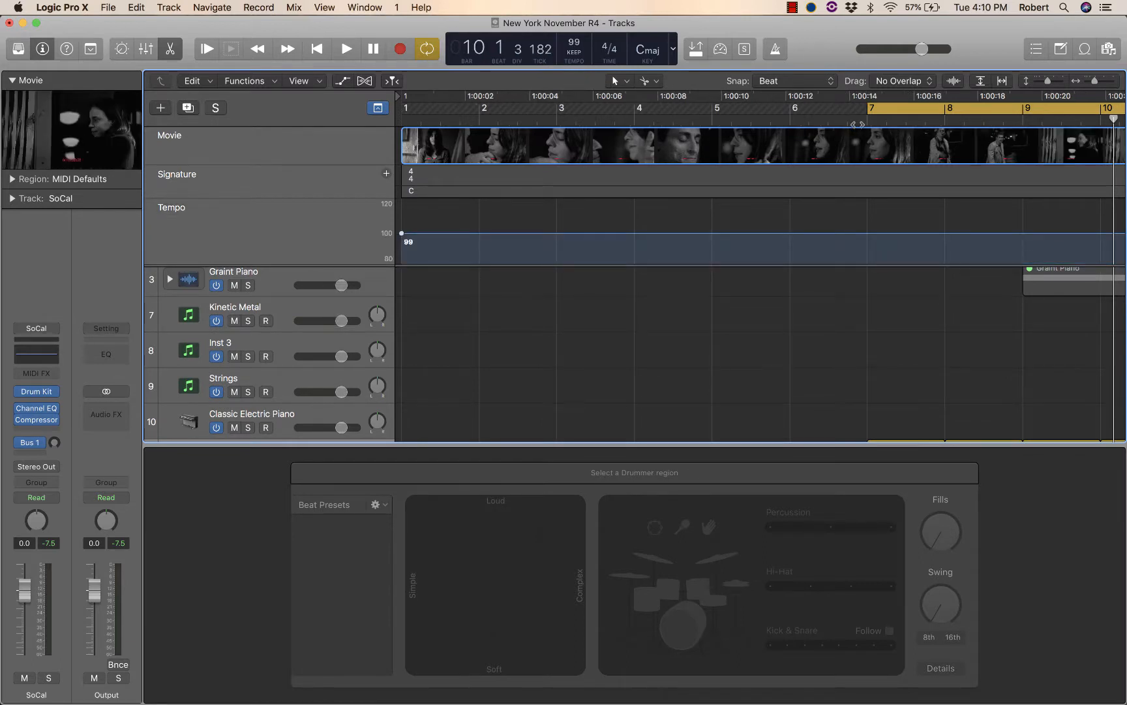
{"action": "left_click", "coordinate": [863, 120]}
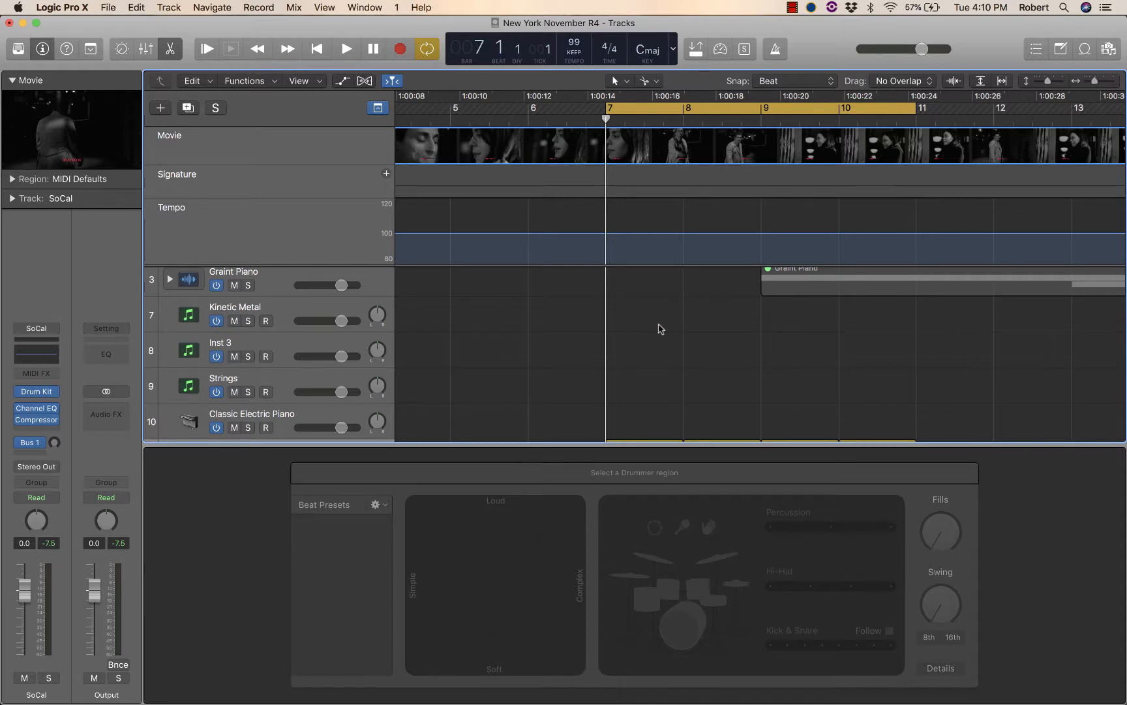
{"action": "scroll", "coordinate": [660, 309], "scroll_direction": "down", "scroll_amount": 2}
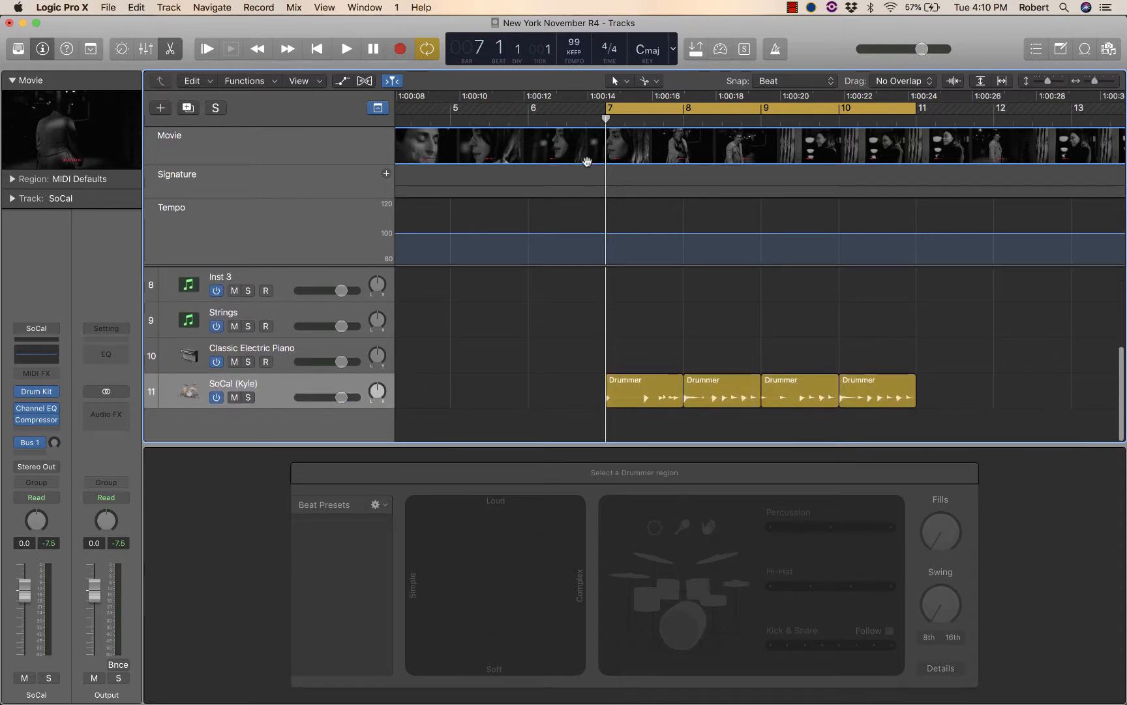
Play the drum pattern from bar 7 against the movie in a floating window, and close that window.
{"action": "left_click", "coordinate": [122, 124]}
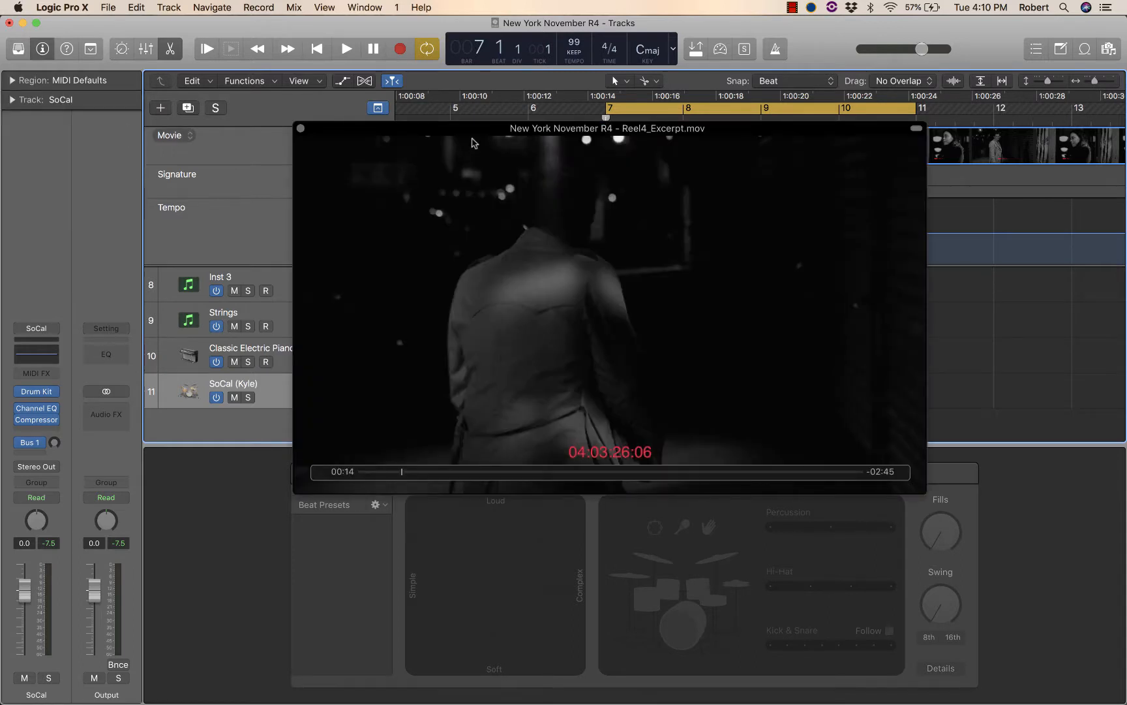
{"action": "mouse_move", "coordinate": [473, 142]}
{"action": "left_mouse_down"}
{"action": "mouse_move", "coordinate": [457, 222]}
{"action": "mouse_move", "coordinate": [334, 276]}
{"action": "mouse_move", "coordinate": [401, 280]}
{"action": "mouse_move", "coordinate": [405, 262]}
{"action": "left_mouse_up"}
{"action": "key", "text": "space"}
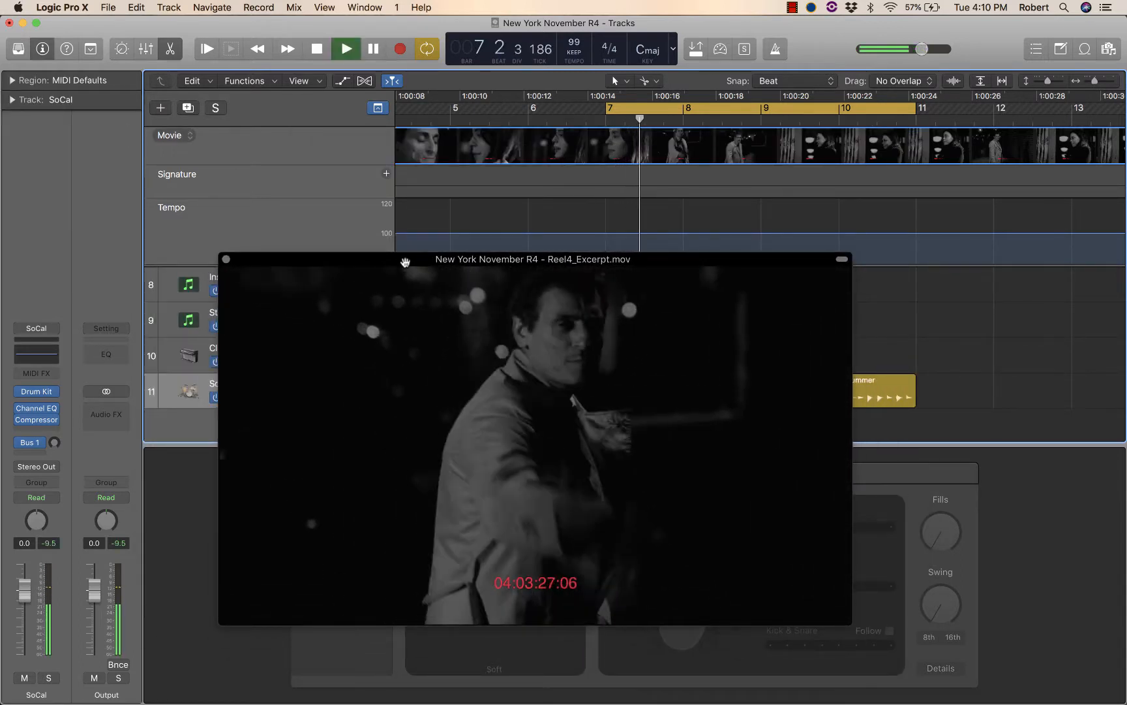
{"action": "key", "text": "space"}
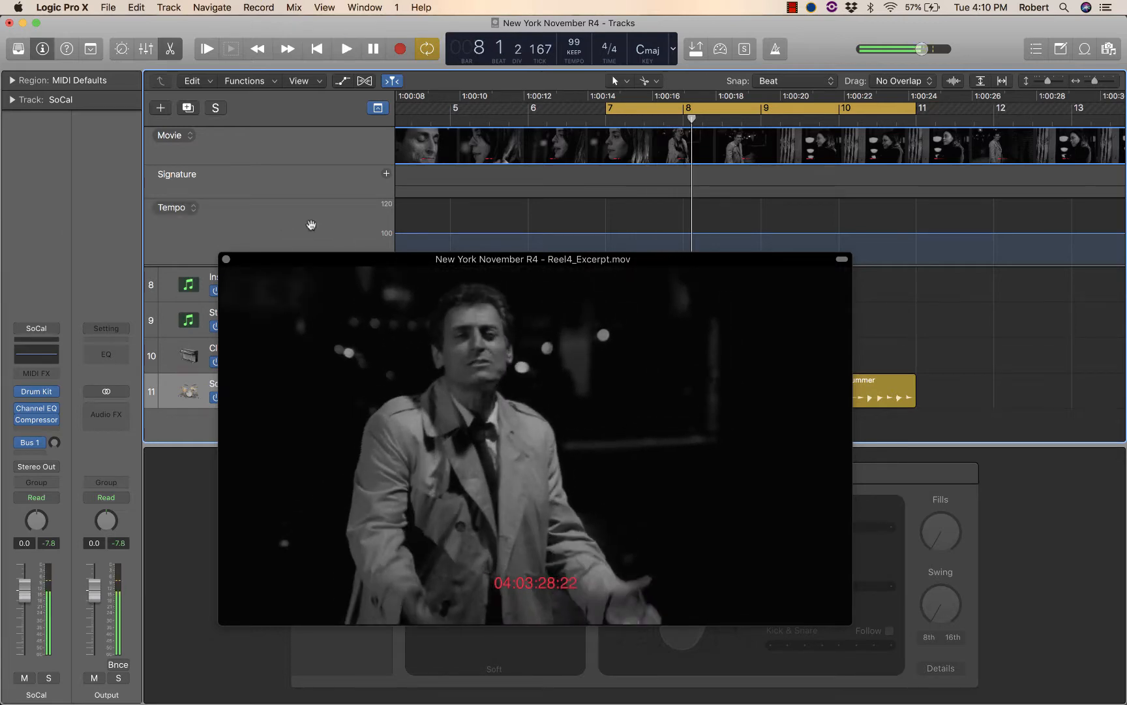
{"action": "left_click", "coordinate": [227, 260]}
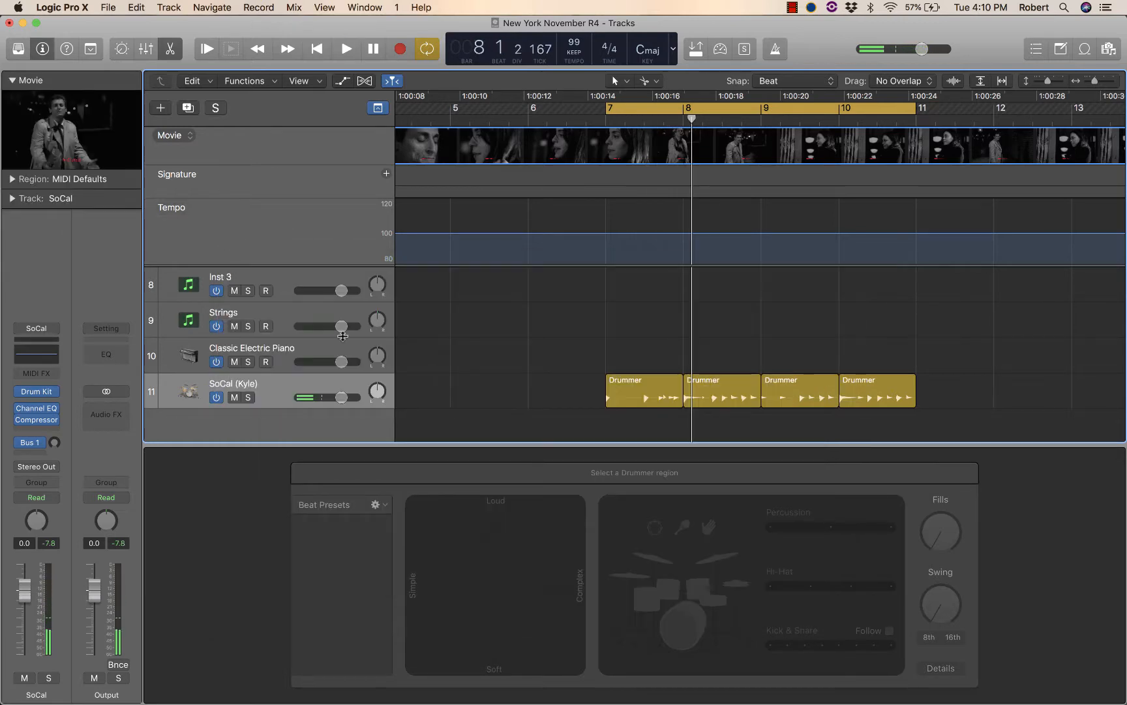
Lower the project's starting tempo to 87 BPM and move the playhead back to bar 7.
{"action": "scroll", "coordinate": [447, 322], "scroll_direction": "left", "scroll_amount": 8}
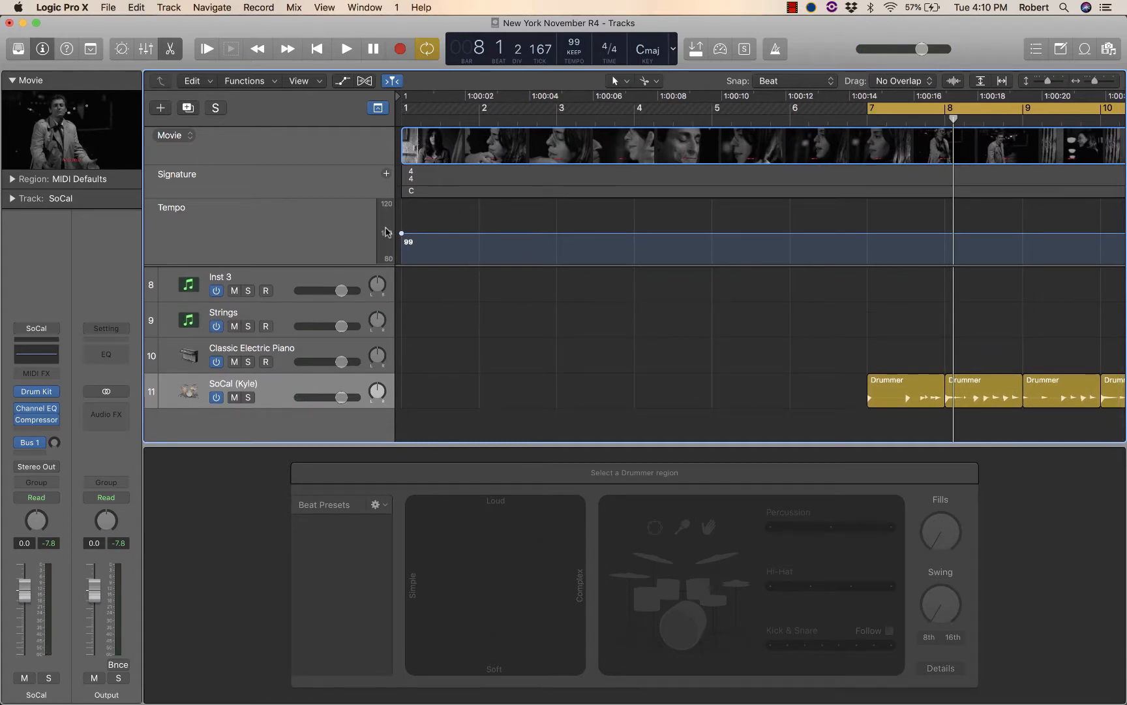
{"action": "left_click_drag", "start_coordinate": [402, 236], "coordinate": [403, 258]}
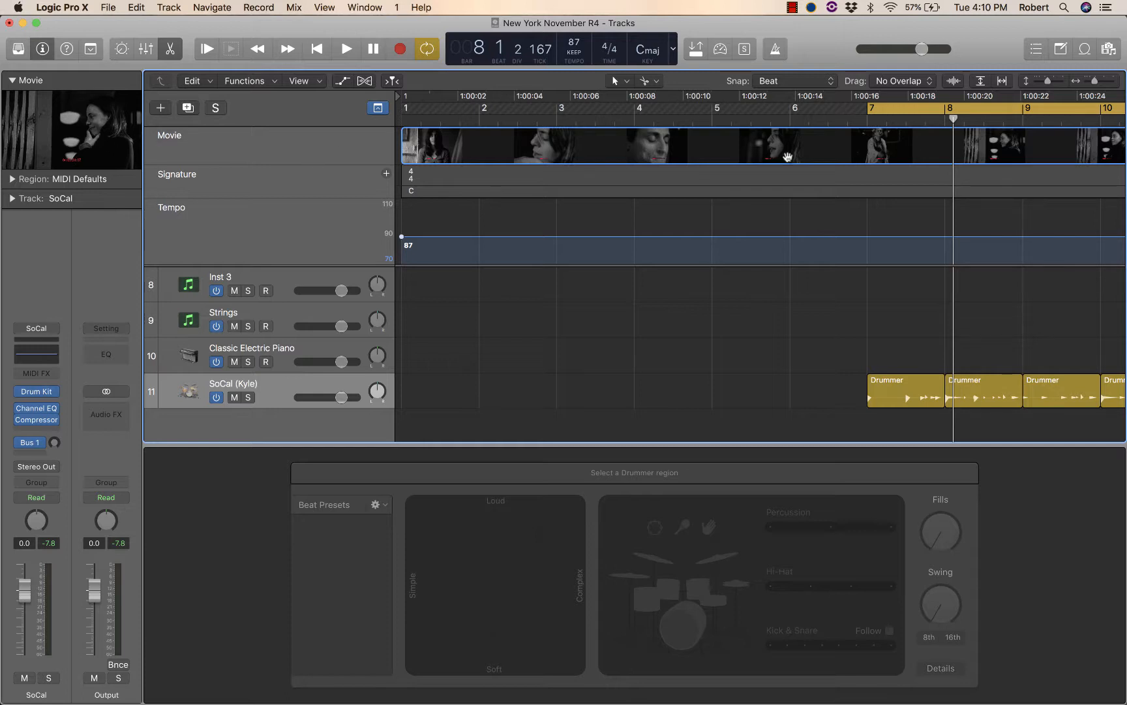
{"action": "left_click_drag", "start_coordinate": [953, 122], "coordinate": [868, 123]}
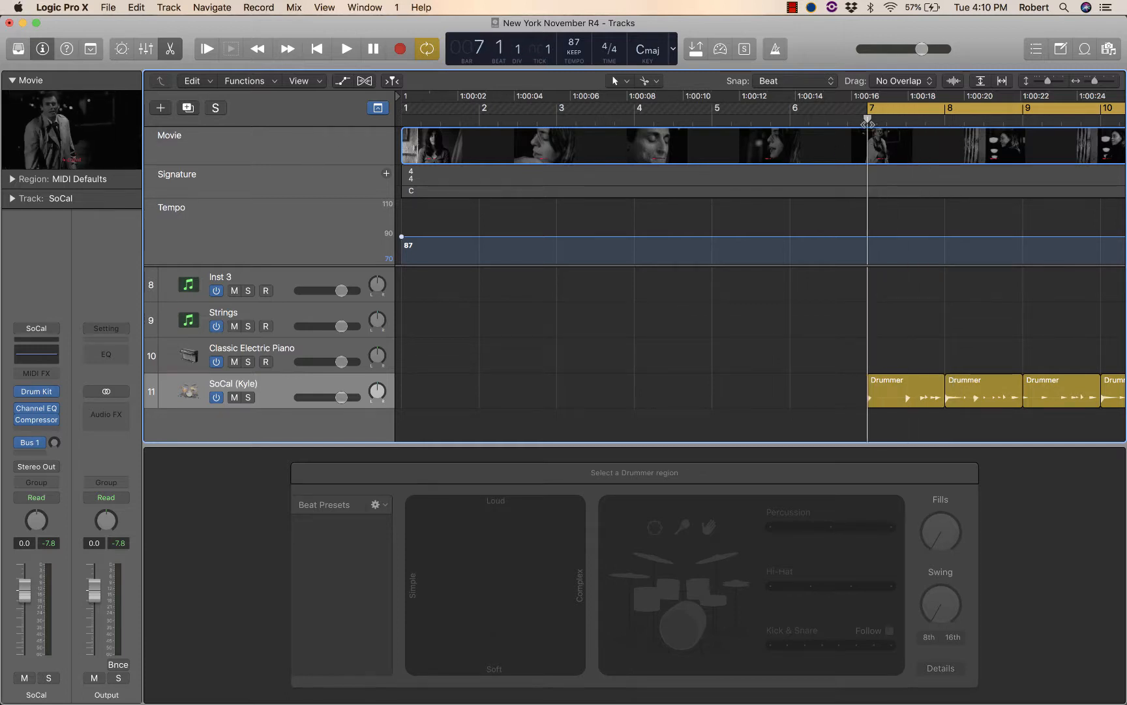
Play from bar 7 with the movie open in a floating window, and move the window clear of the Tempo track.
{"action": "key", "text": "space"}
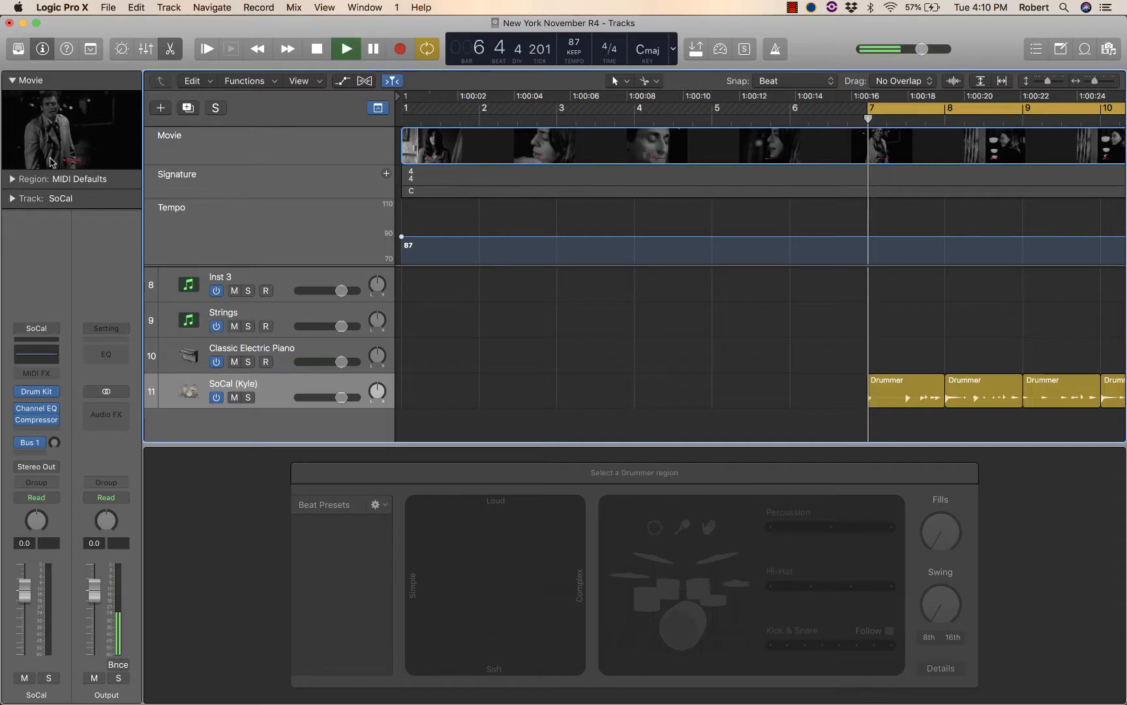
{"action": "left_click", "coordinate": [50, 162]}
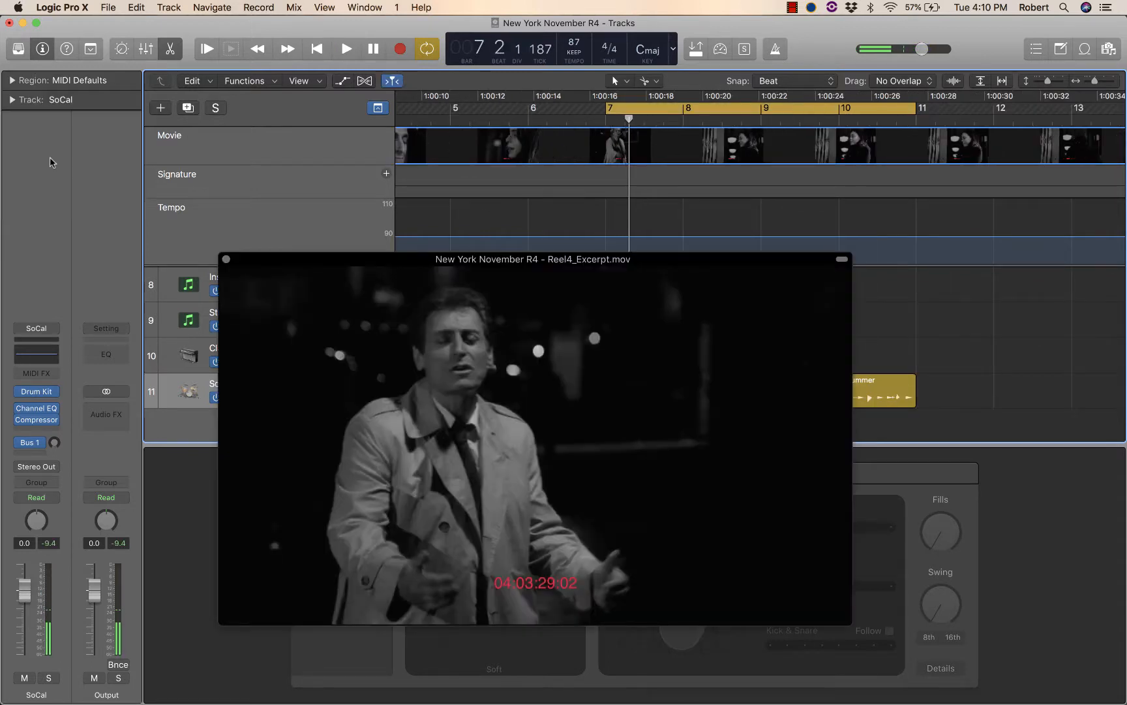
{"action": "key", "text": "space"}
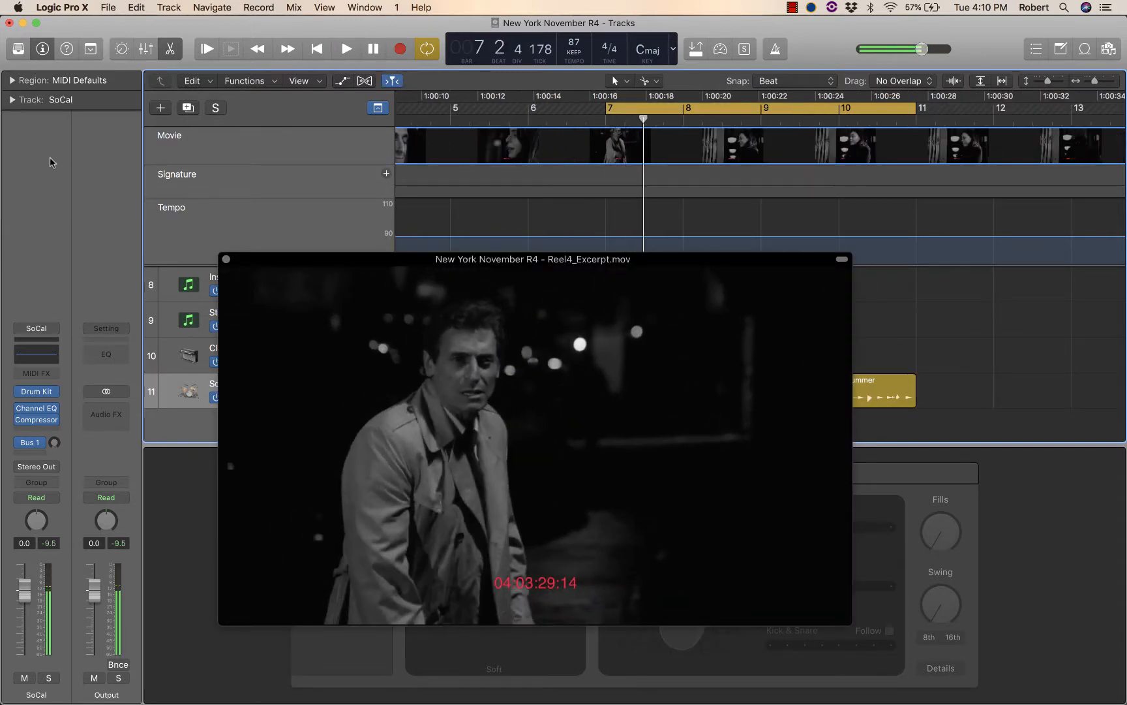
{"action": "left_click_drag", "start_coordinate": [305, 260], "coordinate": [393, 311]}
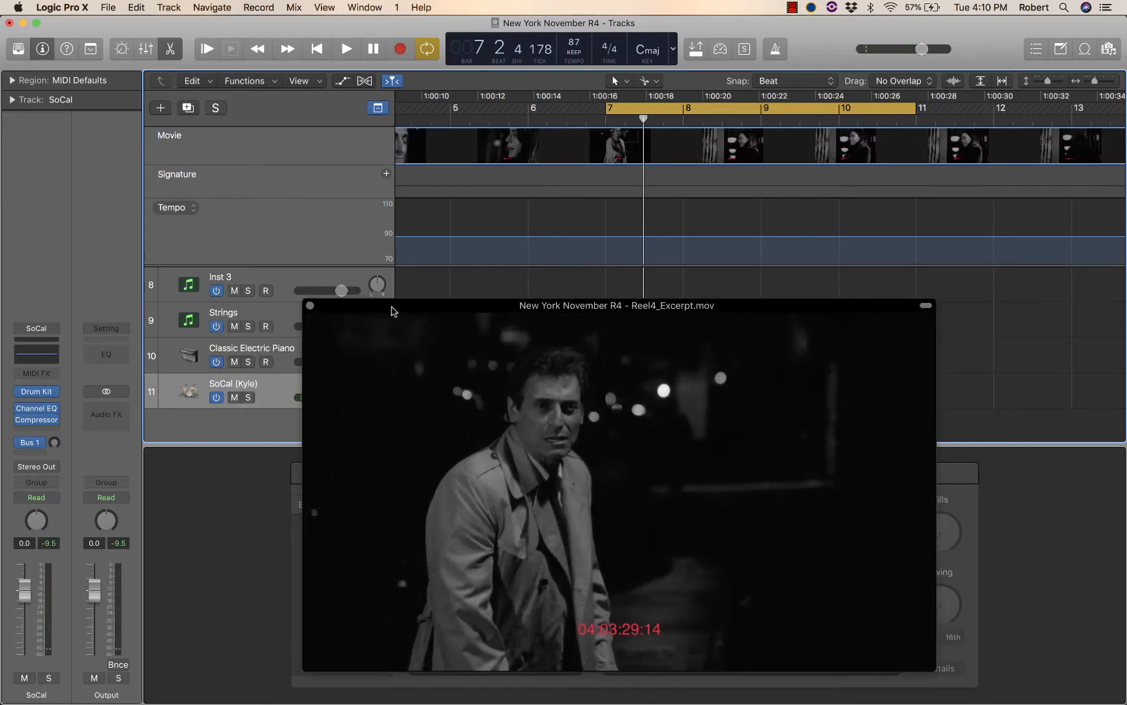
Undo and redo the last tempo change to compare the movie frame at bar 7, and briefly play from there at 87 BPM.
{"action": "key", "text": "super+z"}
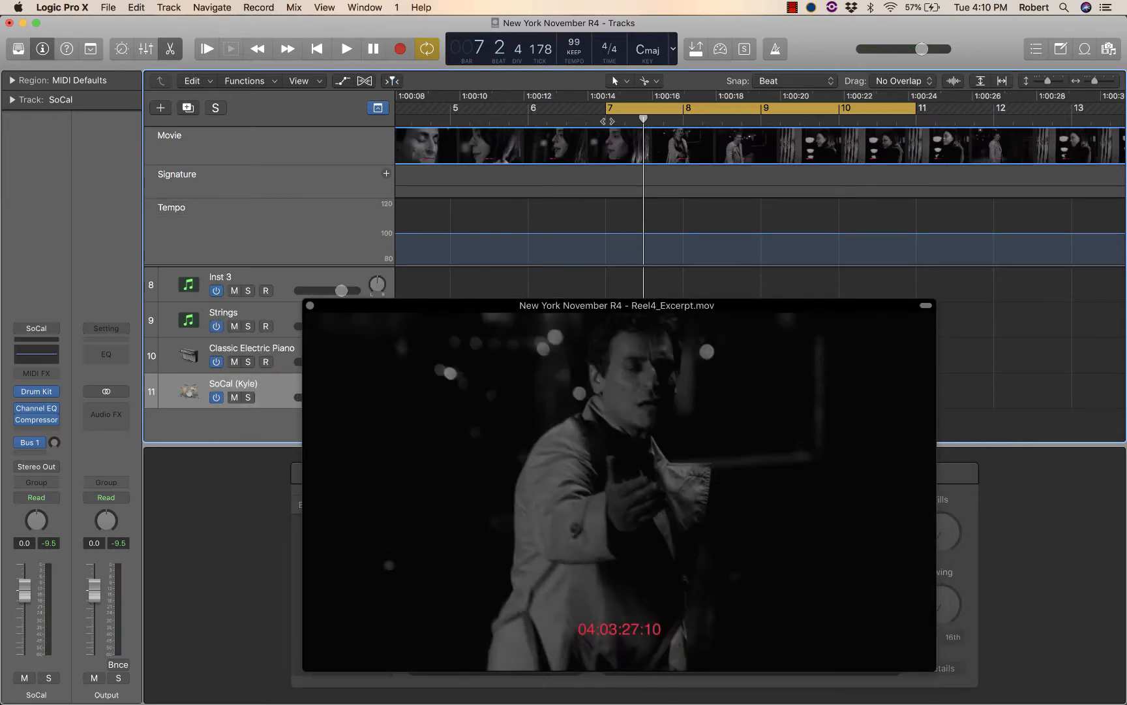
{"action": "left_click", "coordinate": [604, 120]}
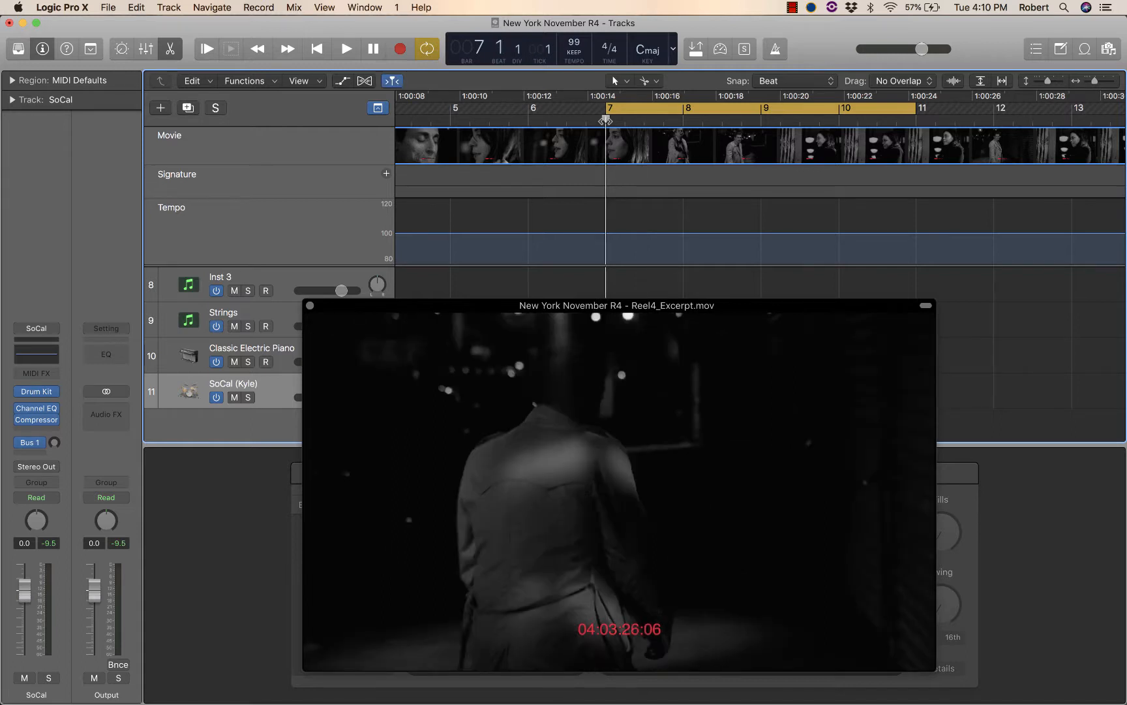
{"action": "key", "text": "super+shift+z"}
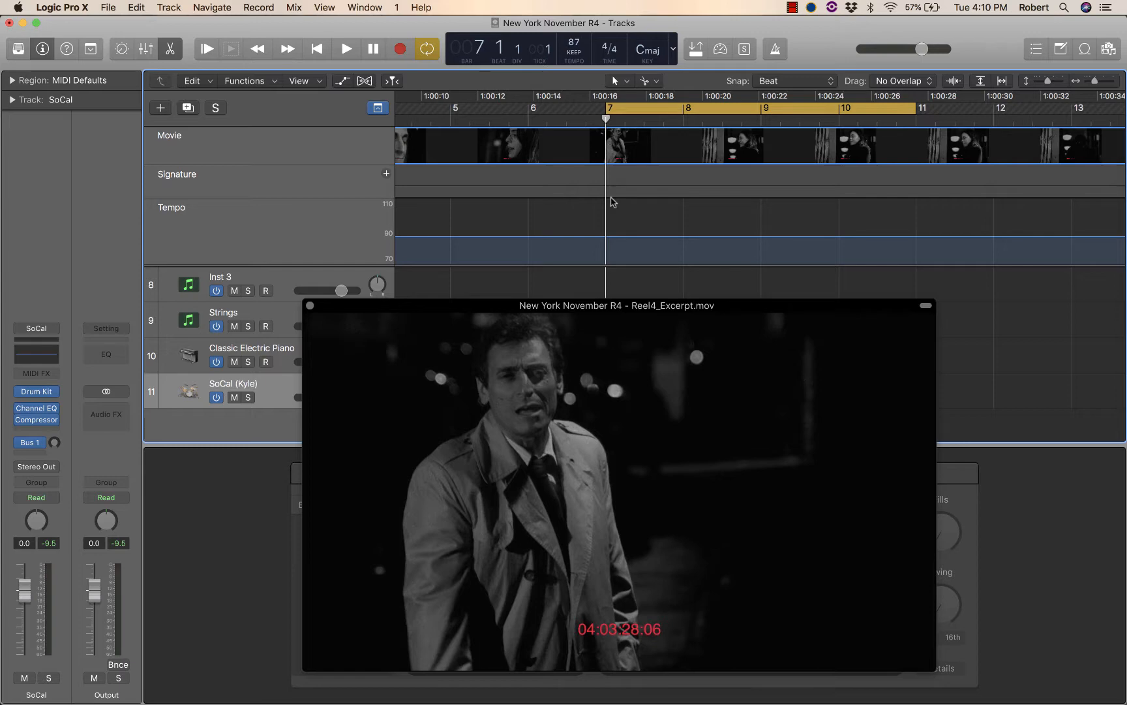
{"action": "key", "text": "space"}
{"action": "key", "text": "space"}
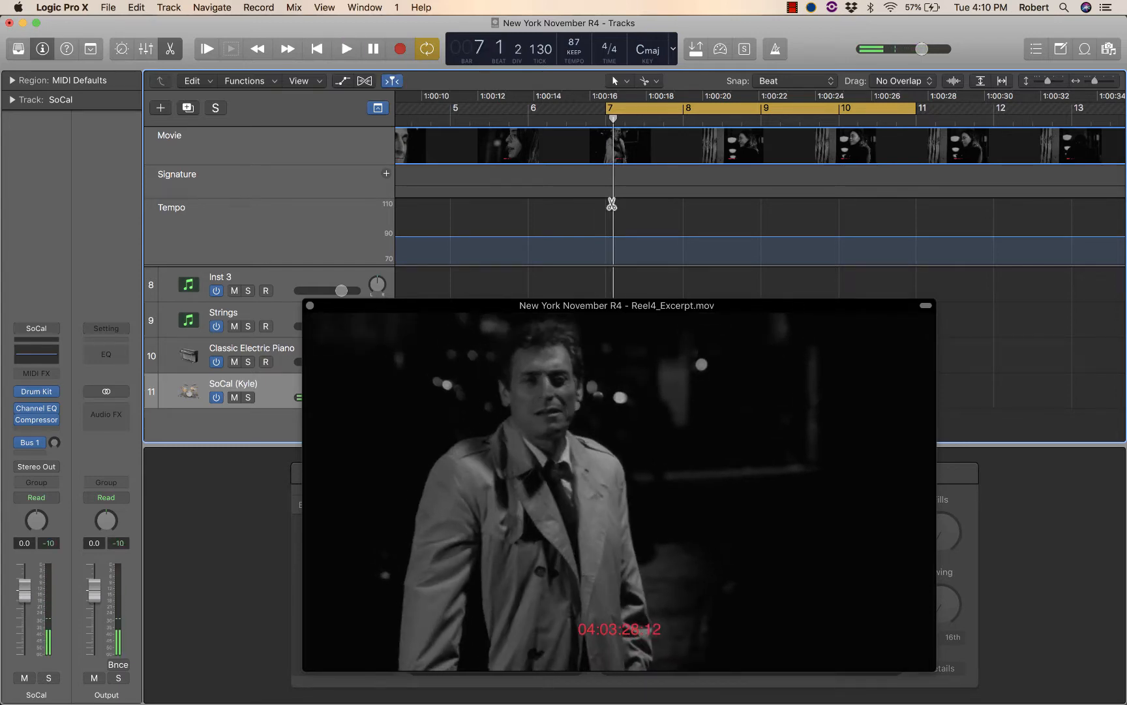
Undo the last tempo change and play from bar 7 at 99 BPM, with the movie window moved slightly clear of the Tempo track.
{"action": "key", "text": "super+z"}
{"action": "key", "text": "space"}
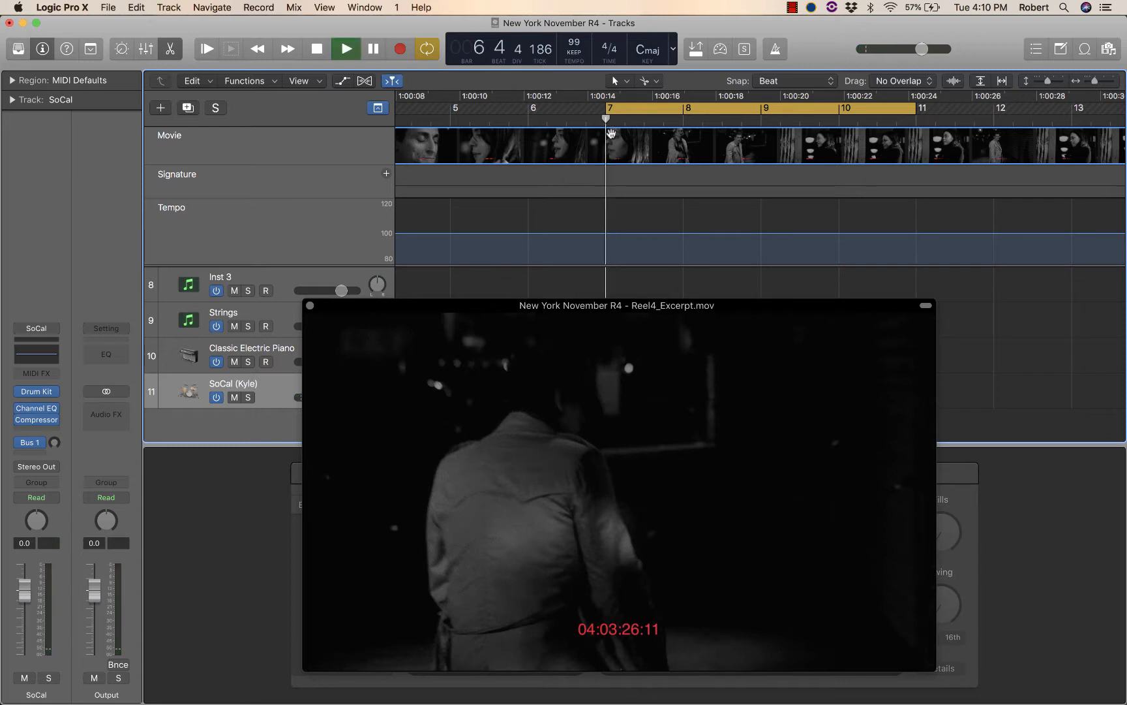
{"action": "key", "text": "space"}
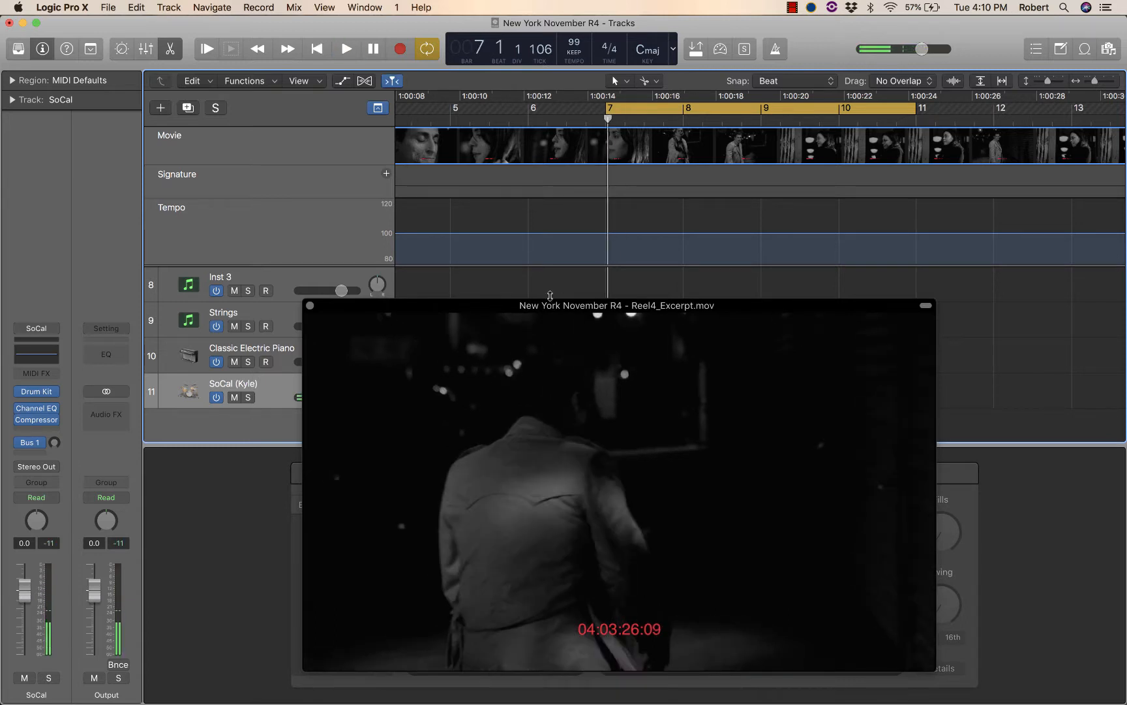
{"action": "left_click_drag", "start_coordinate": [501, 308], "coordinate": [532, 321]}
{"action": "scroll", "coordinate": [481, 218], "scroll_direction": "left", "scroll_amount": 8}
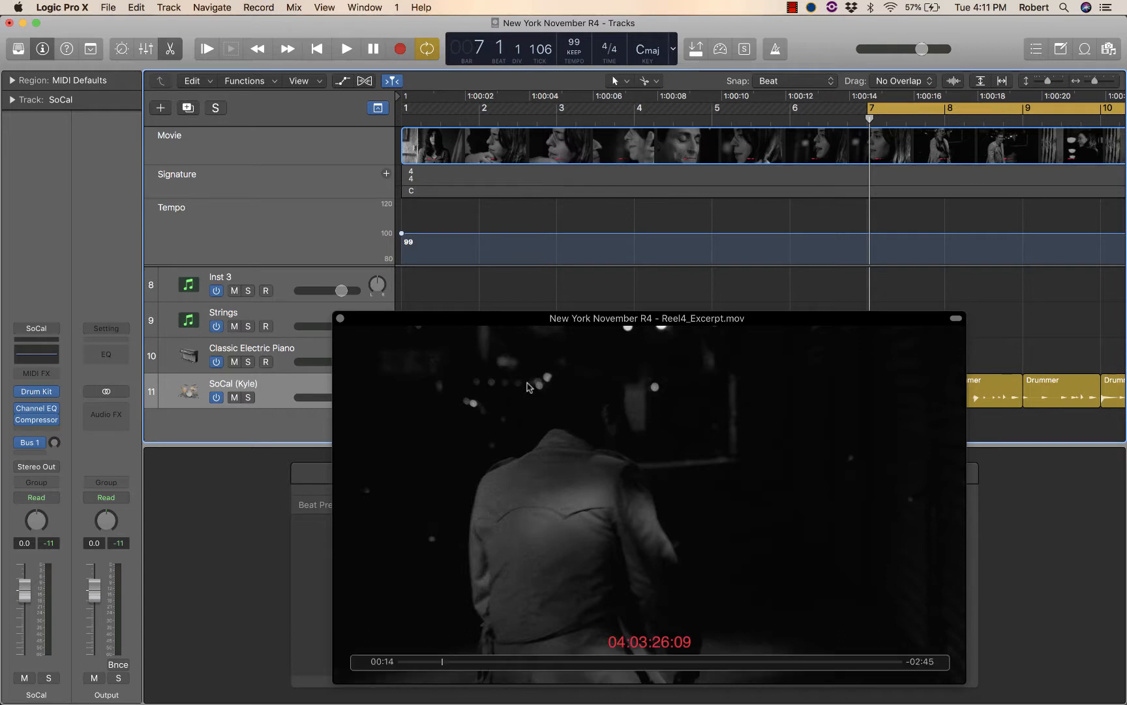
{"action": "mouse_move", "coordinate": [565, 441]}
{"action": "key", "text": "space"}
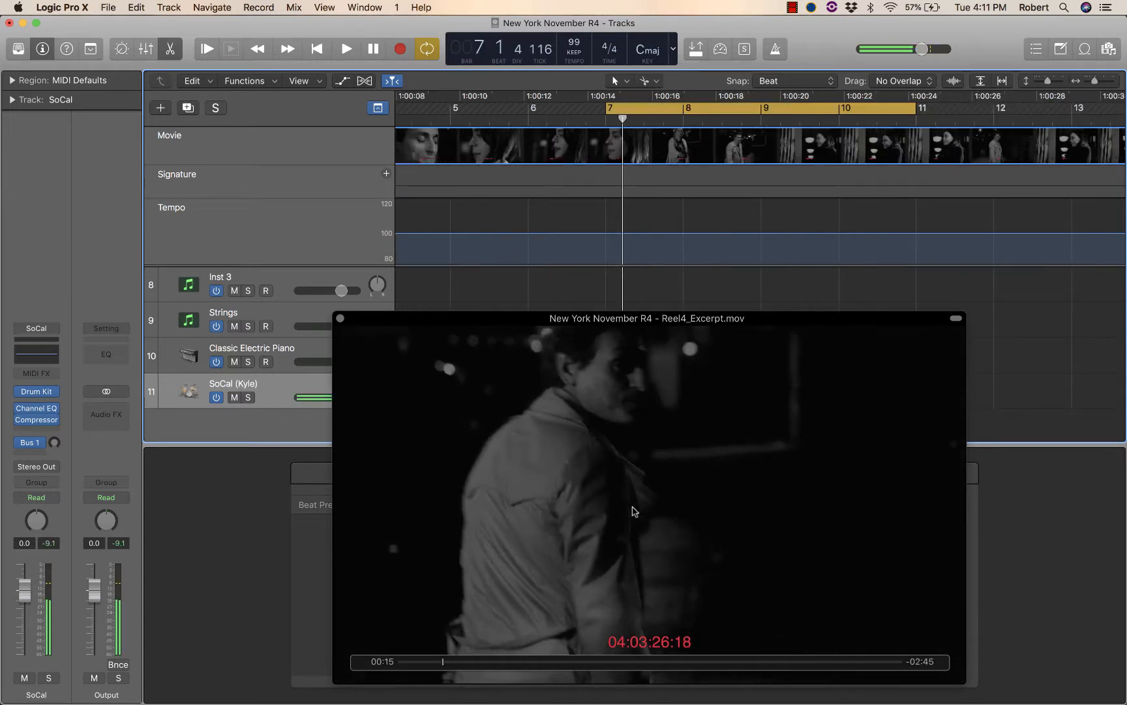
Raise the project's starting tempo to 124 BPM and move the playhead back to bar 7.
{"action": "scroll", "coordinate": [692, 249], "scroll_direction": "left", "scroll_amount": 10}
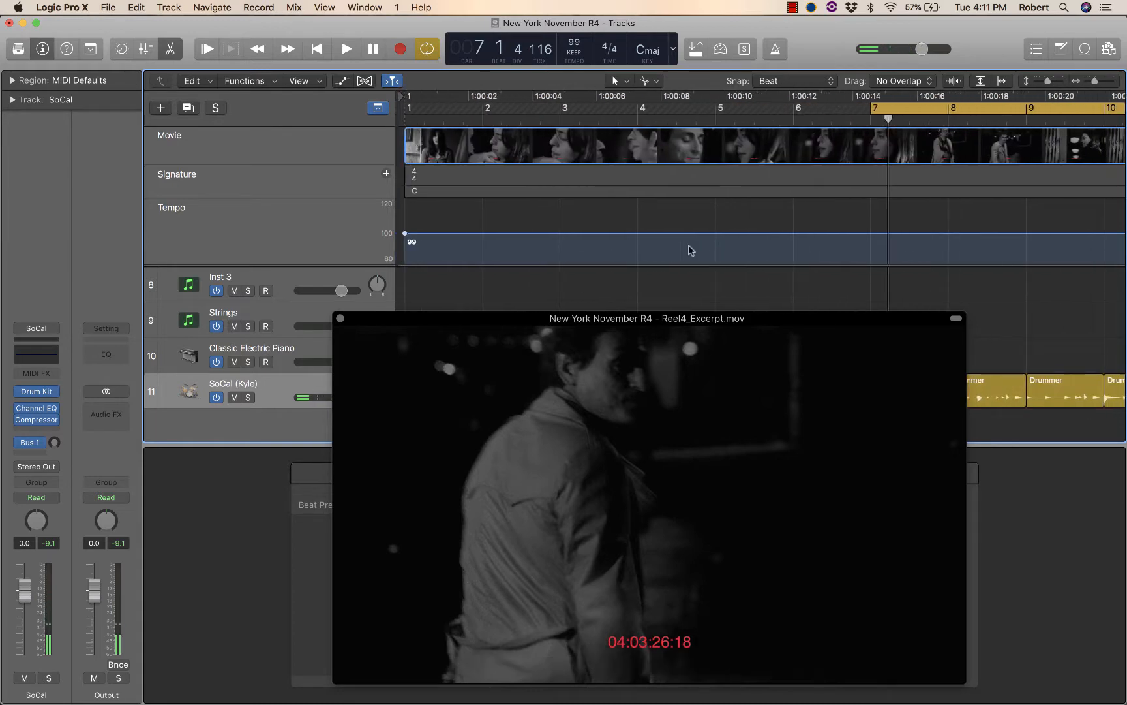
{"action": "mouse_move", "coordinate": [403, 236]}
{"action": "left_mouse_down"}
{"action": "mouse_move", "coordinate": [399, 219]}
{"action": "mouse_move", "coordinate": [405, 245]}
{"action": "left_mouse_up"}
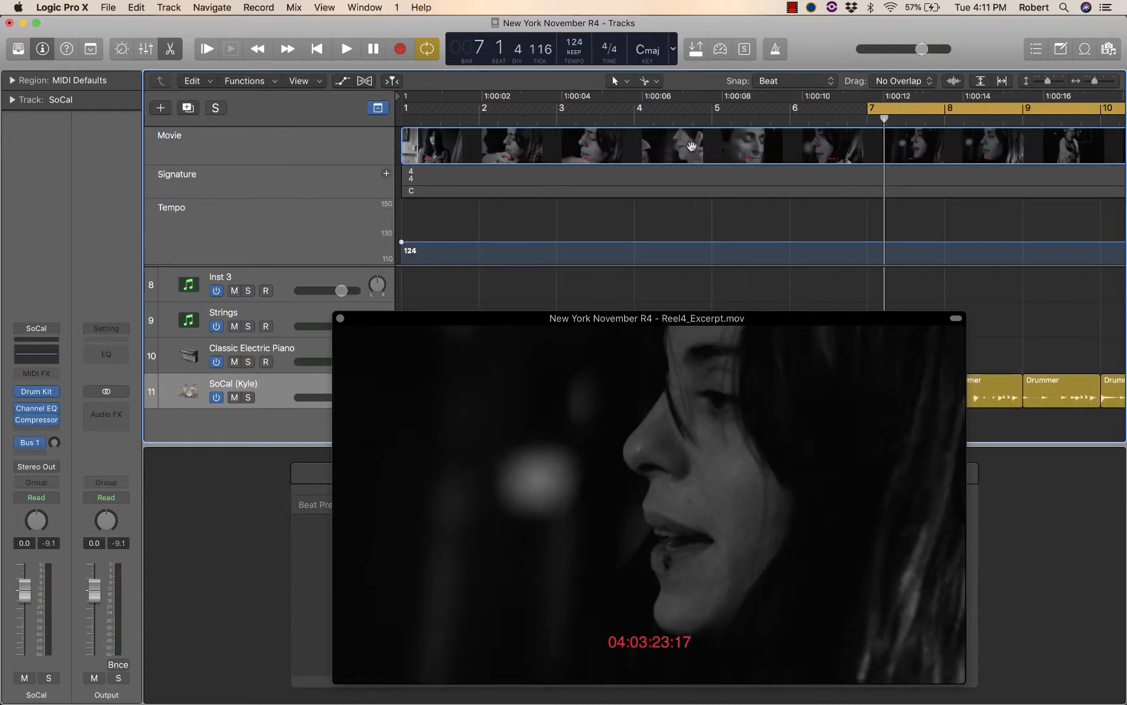
{"action": "left_click", "coordinate": [872, 120]}
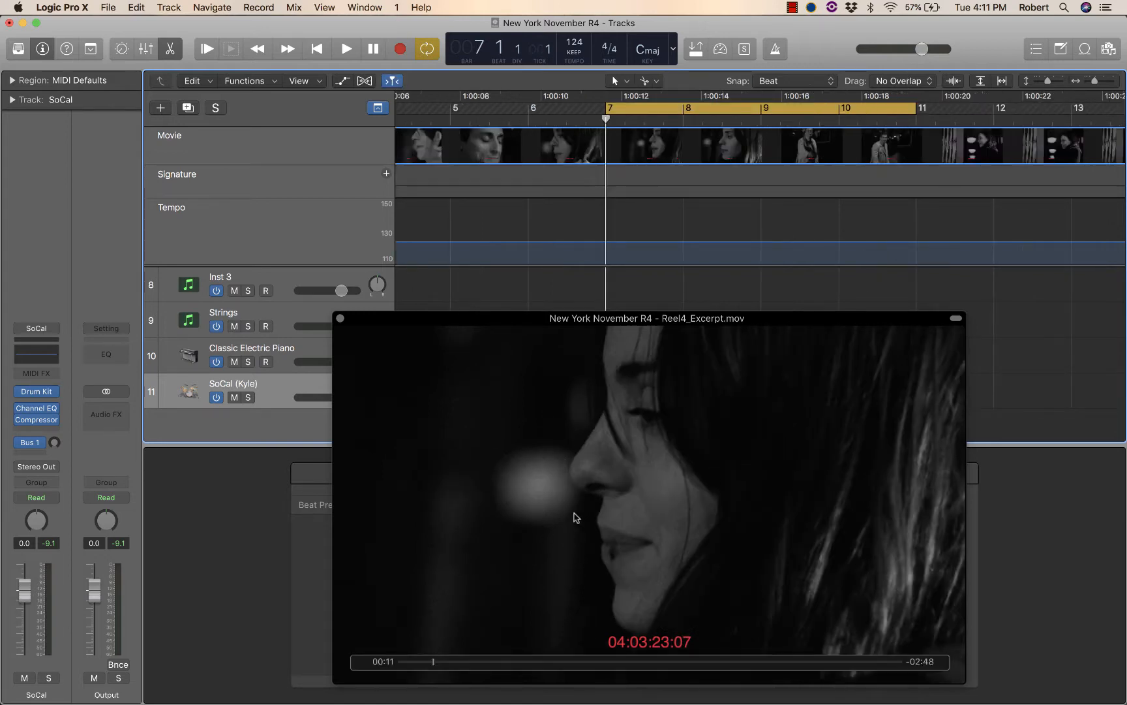
Play the drum pattern from bar 7 against the movie at 124 BPM, and close the floating movie window.
{"action": "key", "text": "space"}
{"action": "key", "text": "space"}
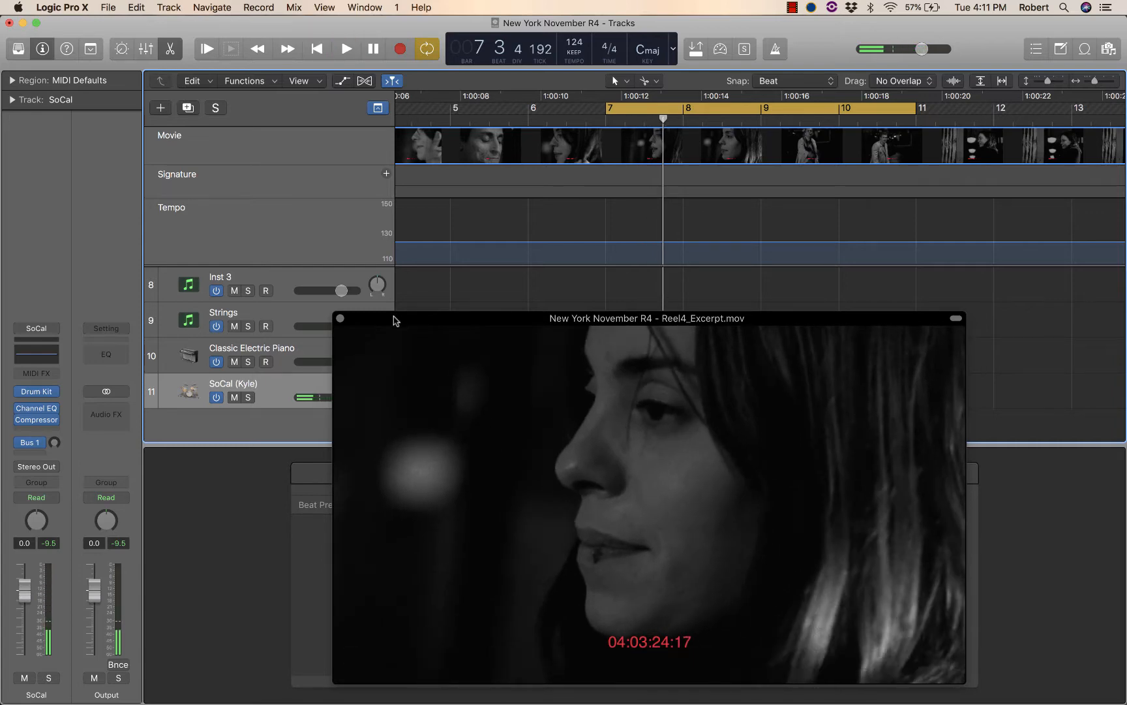
{"action": "left_click_drag", "start_coordinate": [394, 319], "coordinate": [199, 161]}
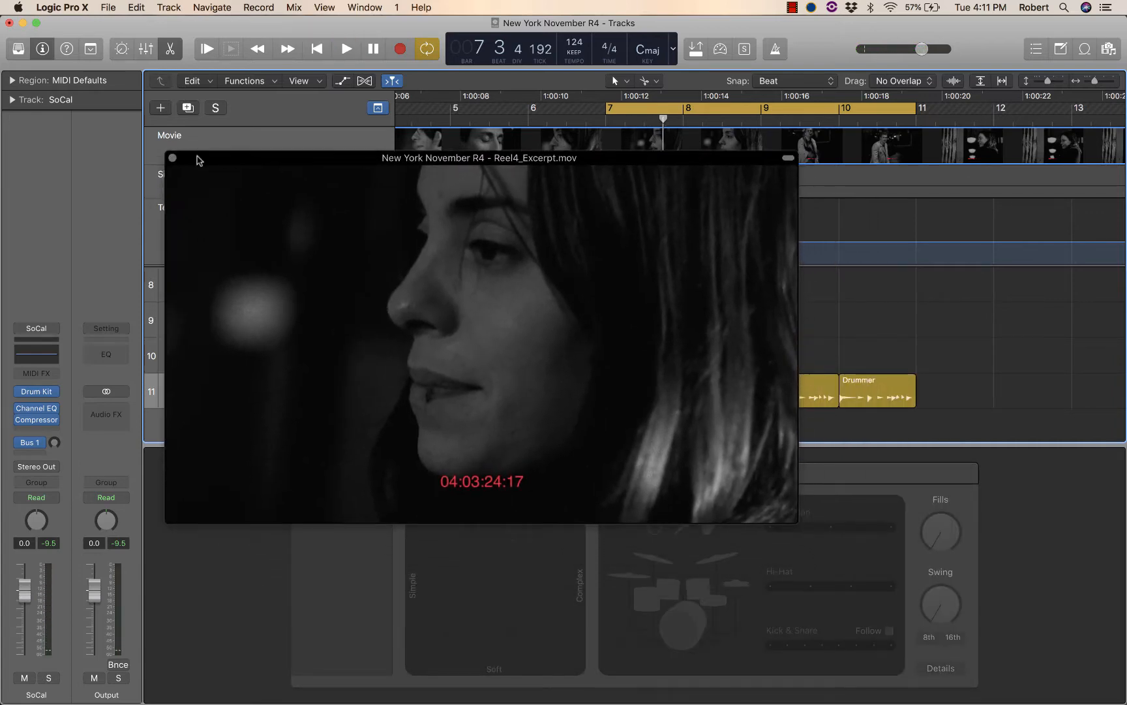
{"action": "left_click", "coordinate": [173, 158]}
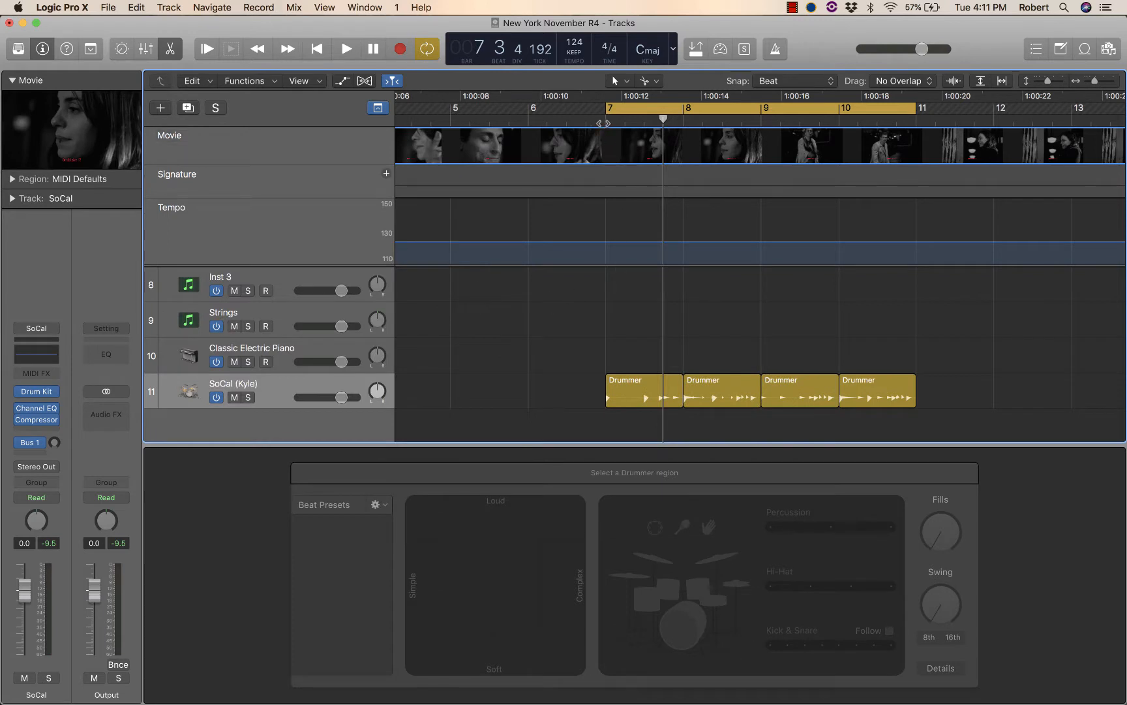
Return the playhead to bar 7 and select all four Drummer regions on the SoCal track.
{"action": "left_click", "coordinate": [605, 123]}
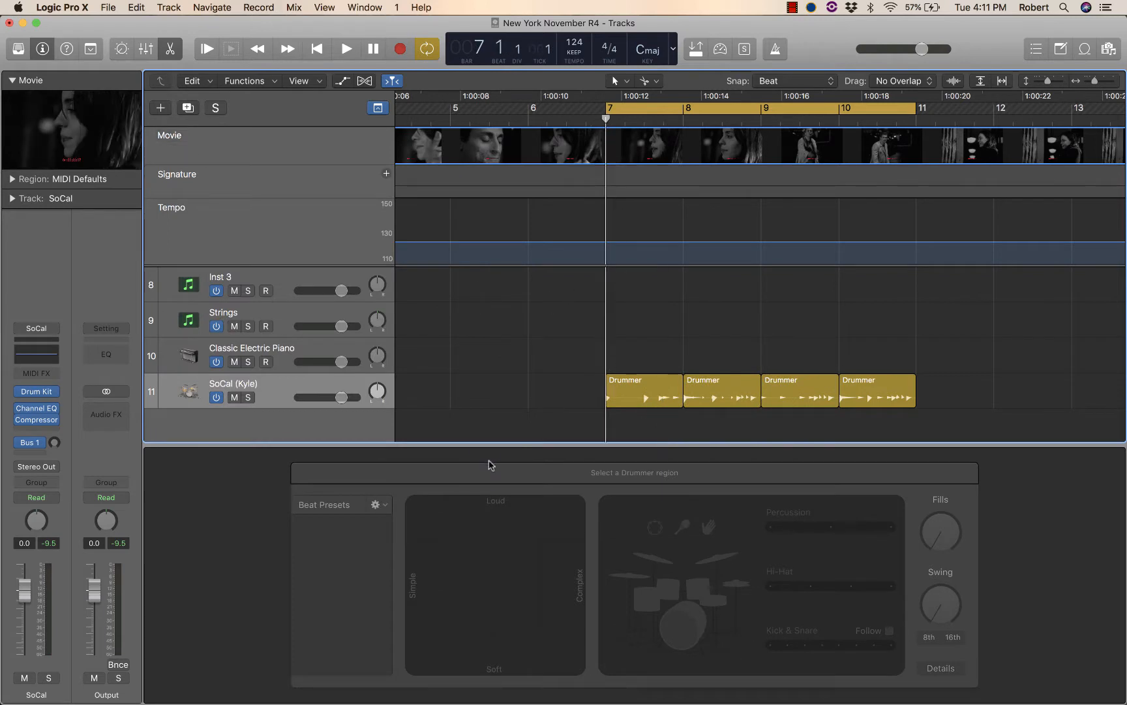
{"action": "left_click", "coordinate": [638, 398]}
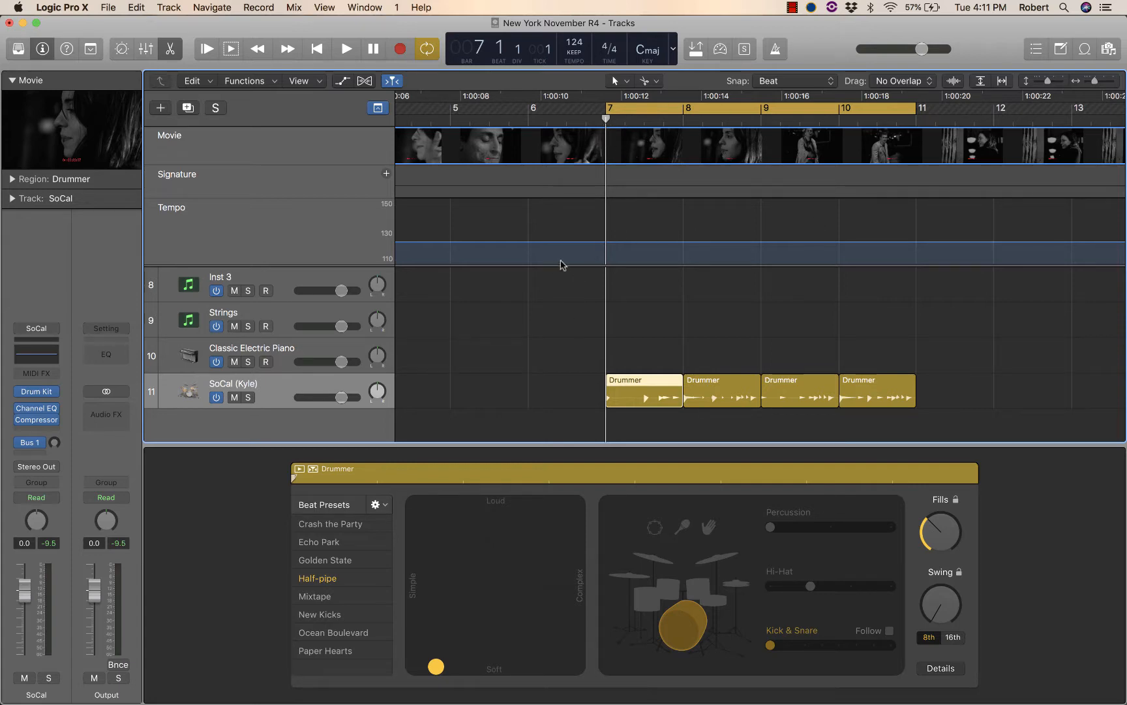
{"action": "left_click_drag", "start_coordinate": [609, 352], "coordinate": [898, 416]}
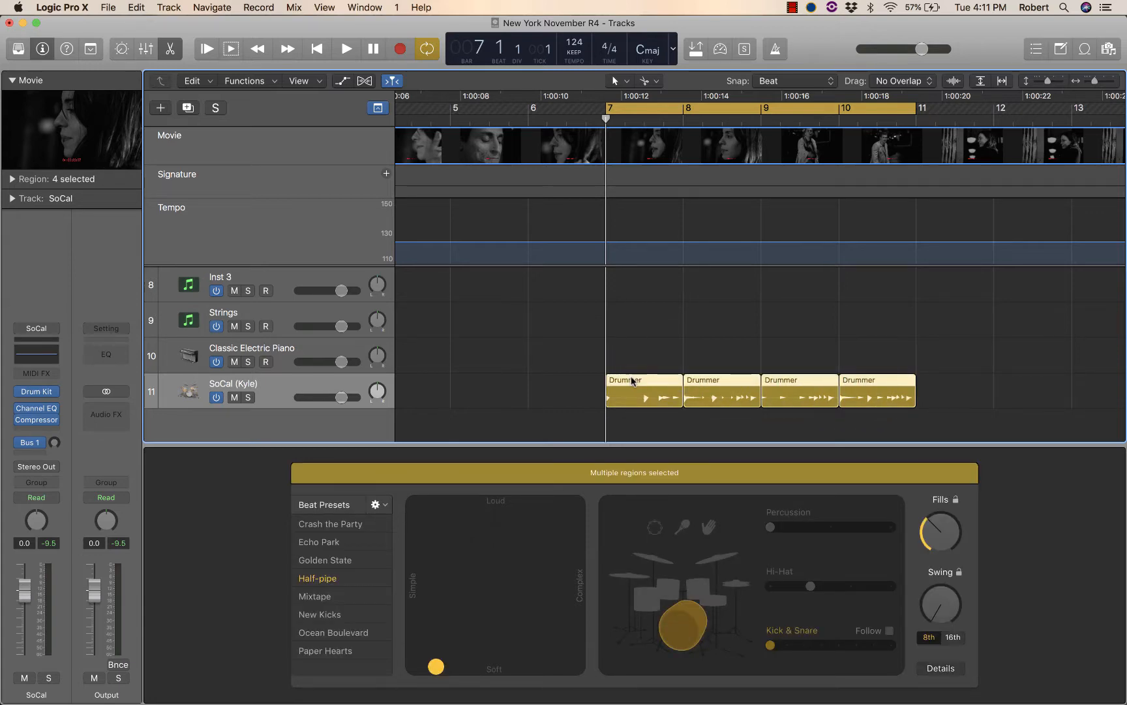
Add tempo points of 99, 95 and 92 BPM between bars 6 and 7, and one of 125 BPM at bar 7.
{"action": "left_click", "coordinate": [562, 243]}
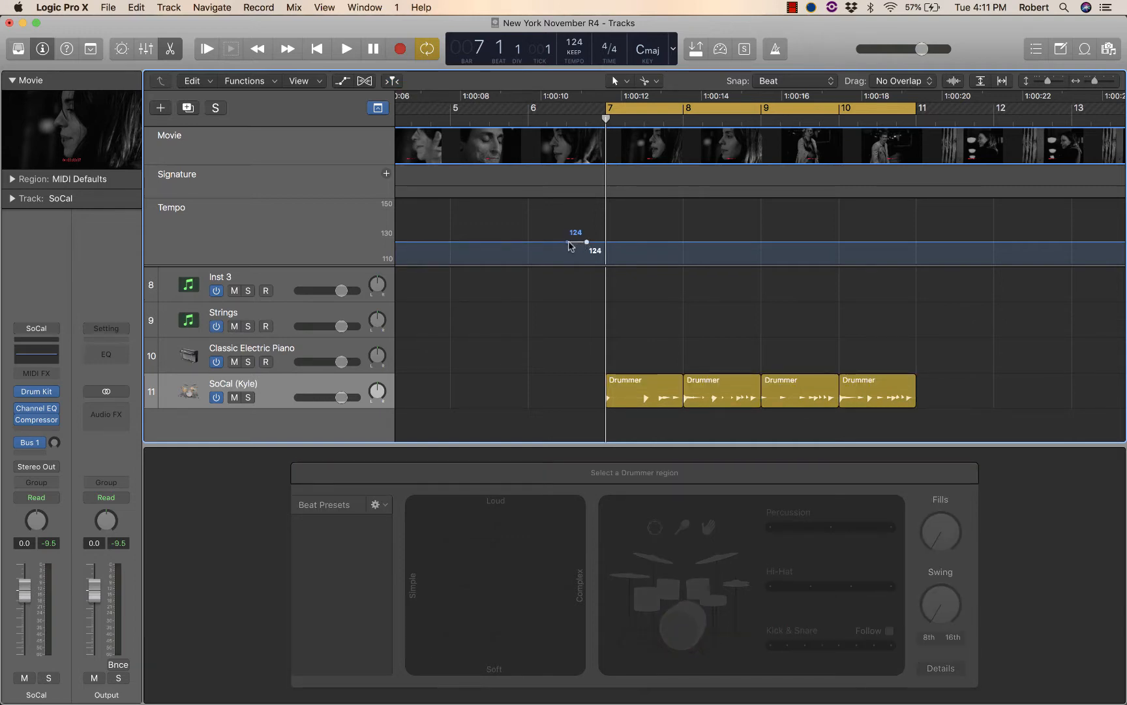
{"action": "left_click", "coordinate": [549, 242]}
{"action": "mouse_move", "coordinate": [589, 248]}
{"action": "left_mouse_down"}
{"action": "mouse_move", "coordinate": [573, 244]}
{"action": "mouse_move", "coordinate": [592, 256]}
{"action": "mouse_move", "coordinate": [621, 235]}
{"action": "mouse_move", "coordinate": [558, 242]}
{"action": "mouse_move", "coordinate": [587, 252]}
{"action": "mouse_move", "coordinate": [548, 242]}
{"action": "mouse_move", "coordinate": [589, 256]}
{"action": "left_mouse_up"}
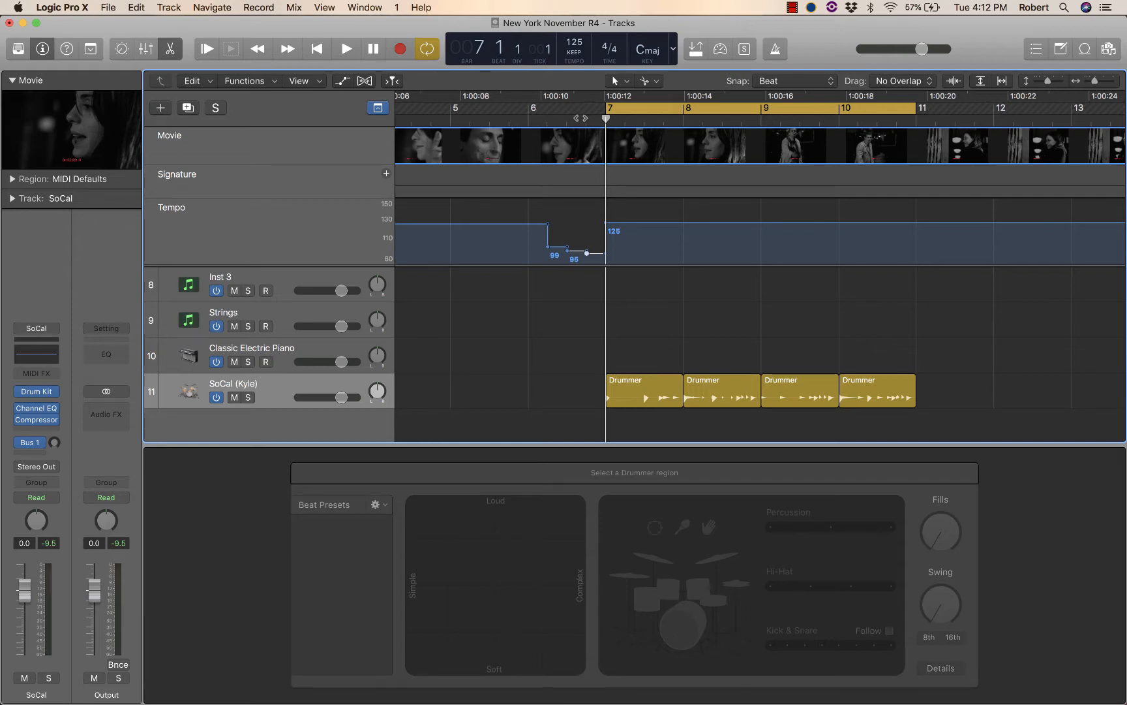
Play the Drummer regions from bar 7 against the movie, and look over the tracks above them.
{"action": "key", "text": "space"}
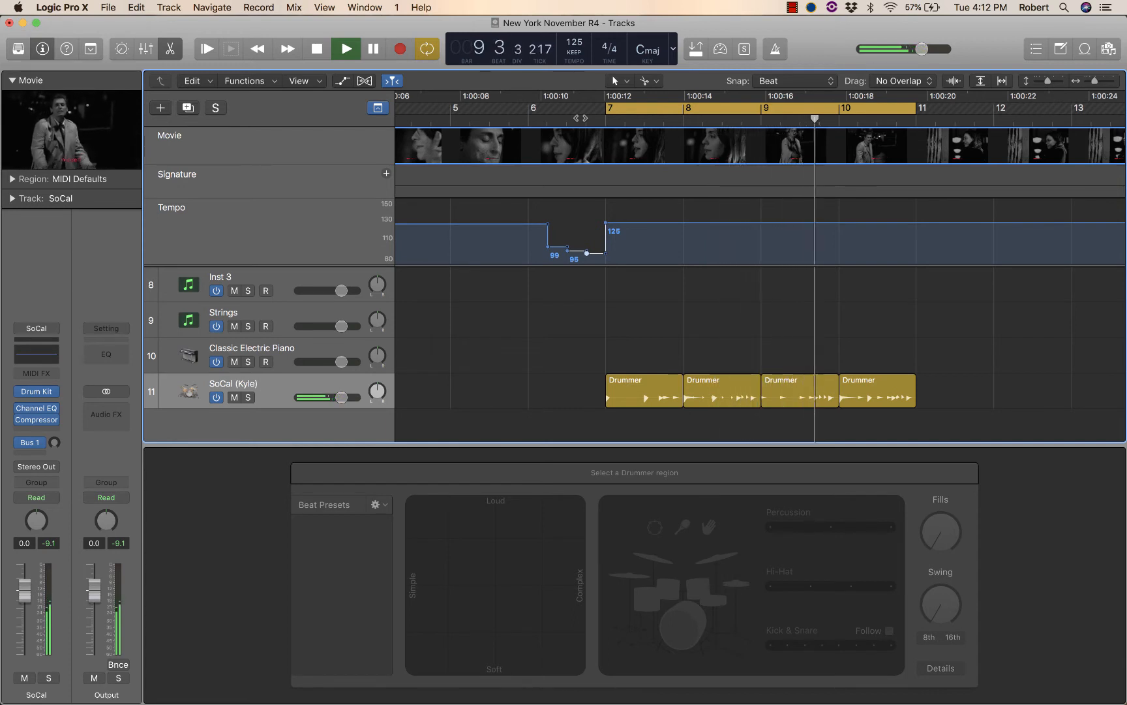
{"action": "key", "text": "space"}
{"action": "scroll", "coordinate": [589, 320], "scroll_direction": "up", "scroll_amount": 4}
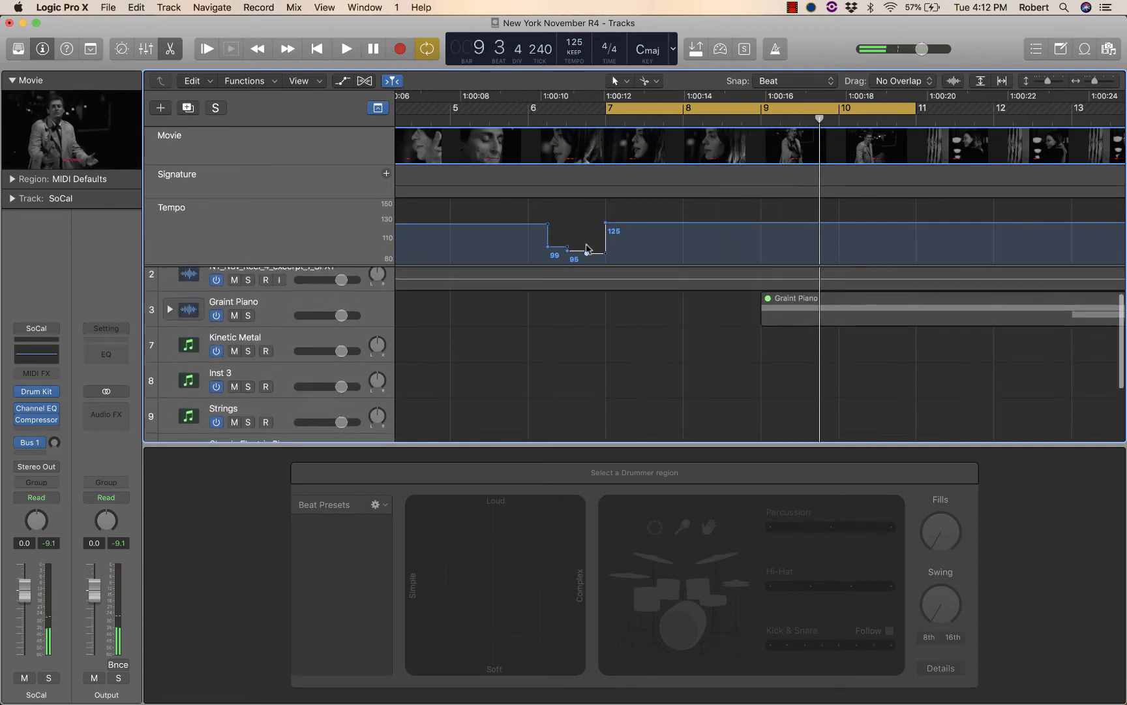
{"action": "scroll", "coordinate": [590, 324], "scroll_direction": "up", "scroll_amount": 1}
{"action": "scroll", "coordinate": [592, 318], "scroll_direction": "down", "scroll_amount": 2}
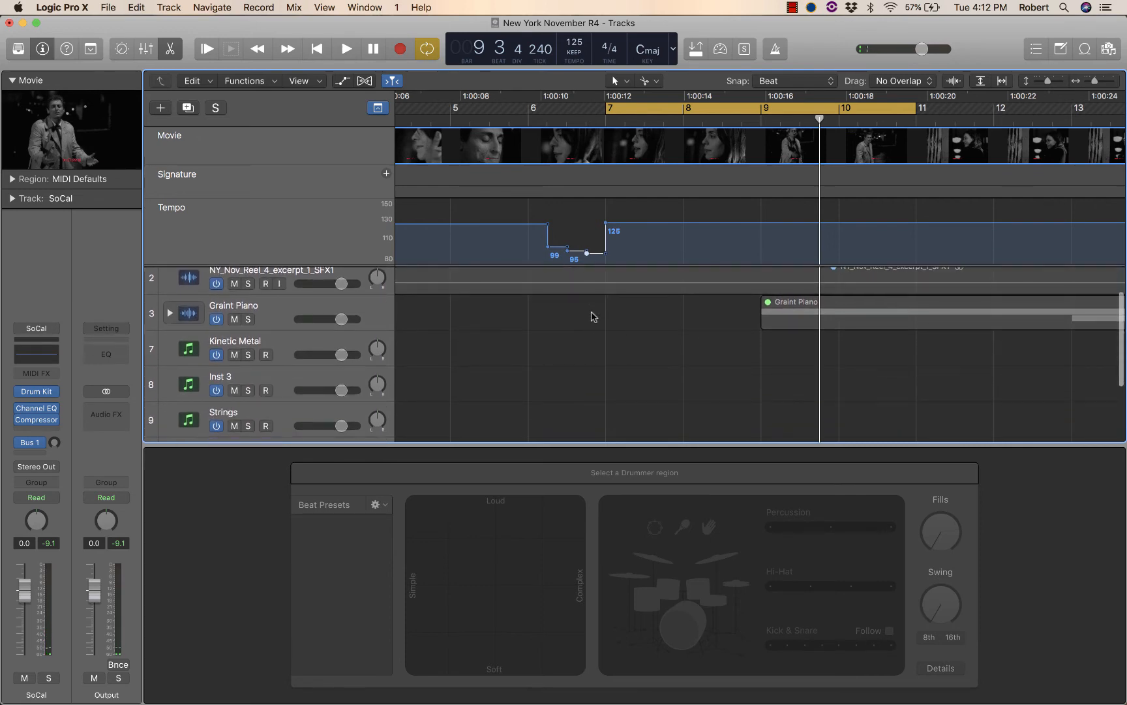
Lower the tempo point at bar 7 to 80 BPM and turn off cycle mode.
{"action": "left_click_drag", "start_coordinate": [604, 226], "coordinate": [606, 264]}
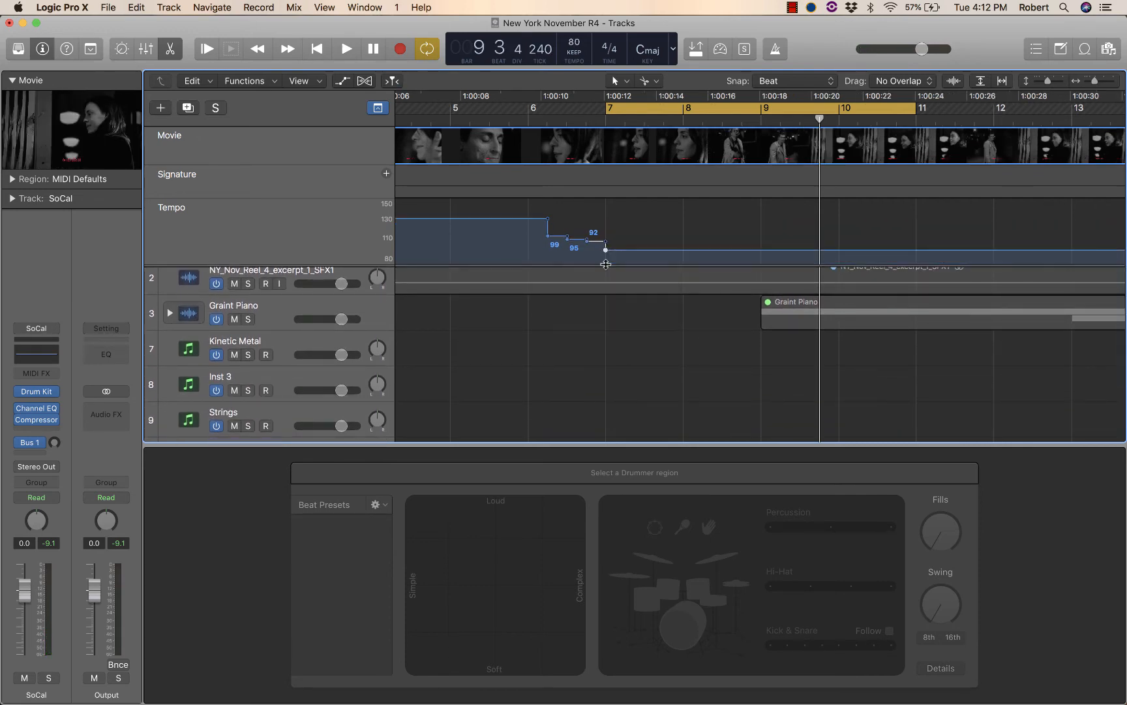
{"action": "scroll", "coordinate": [634, 370], "scroll_direction": "down", "scroll_amount": 4}
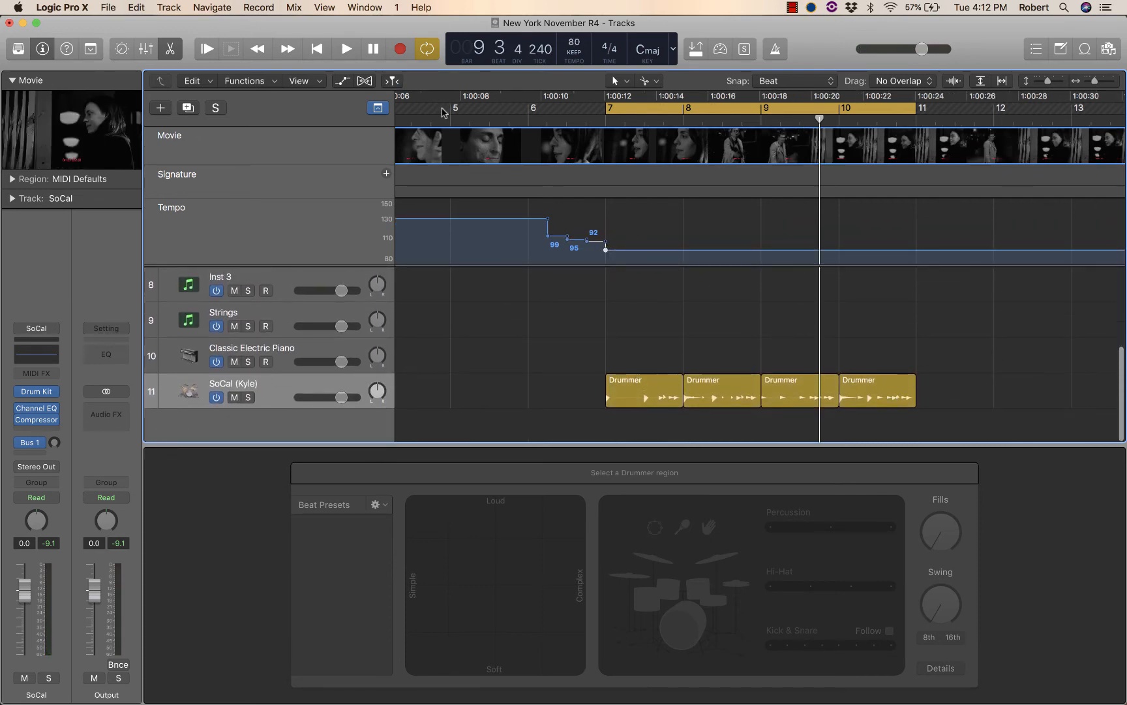
{"action": "left_click", "coordinate": [427, 48]}
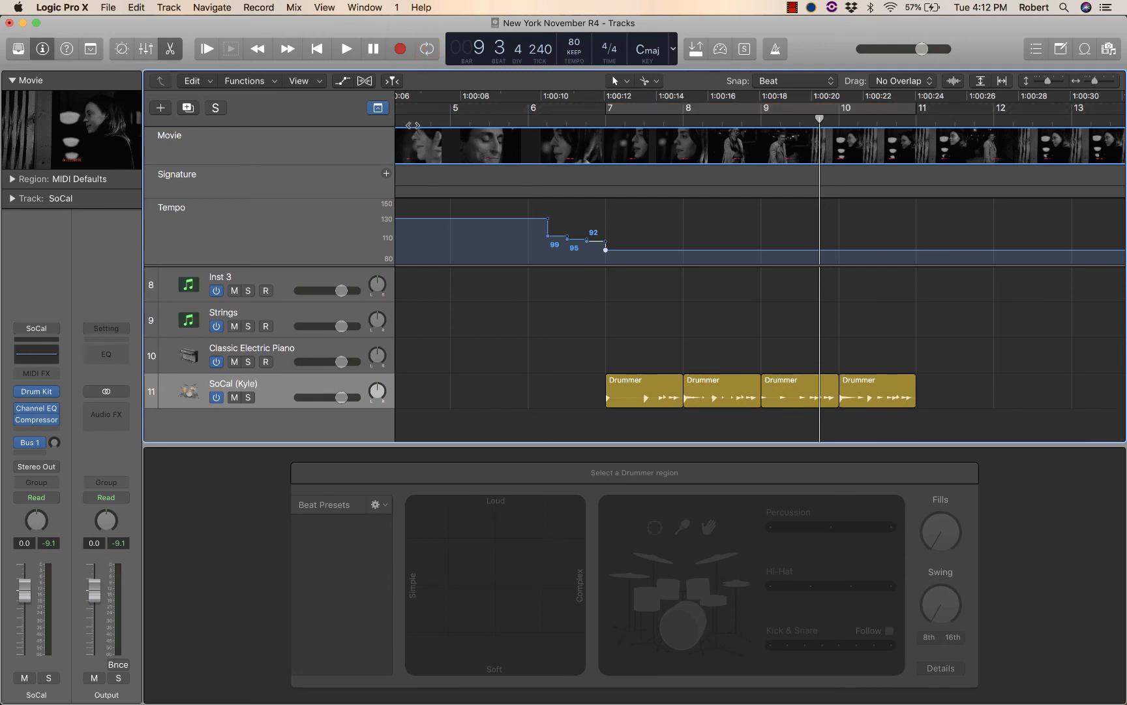